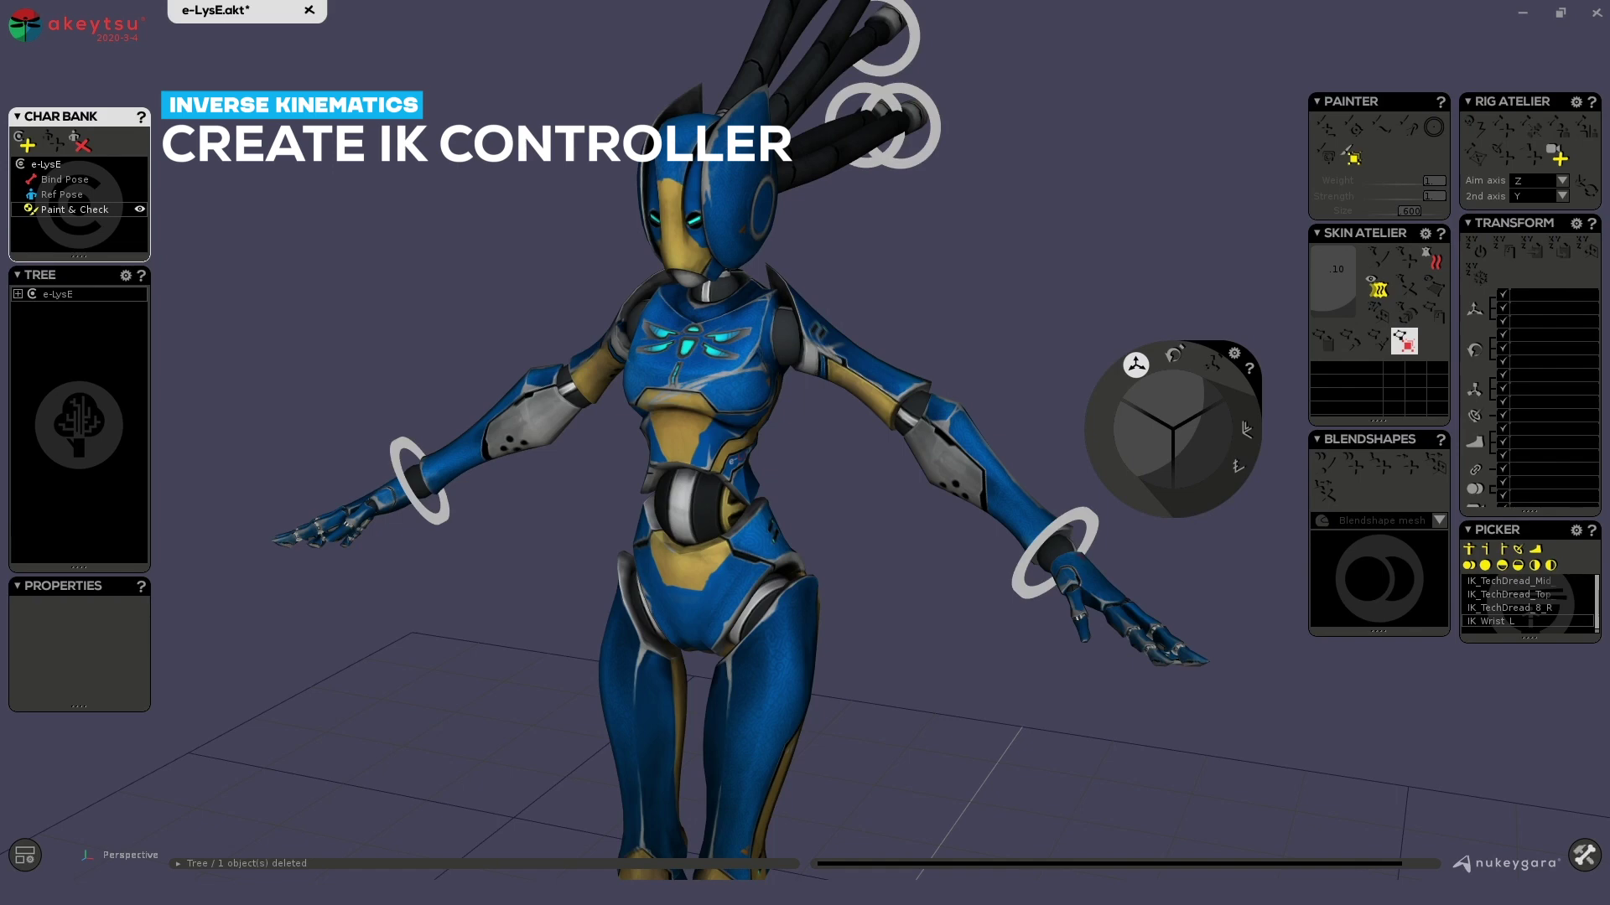
Switch to the animation workspace and back to rigging, and delete the existing IK controller on the left wrist
click(1585, 857)
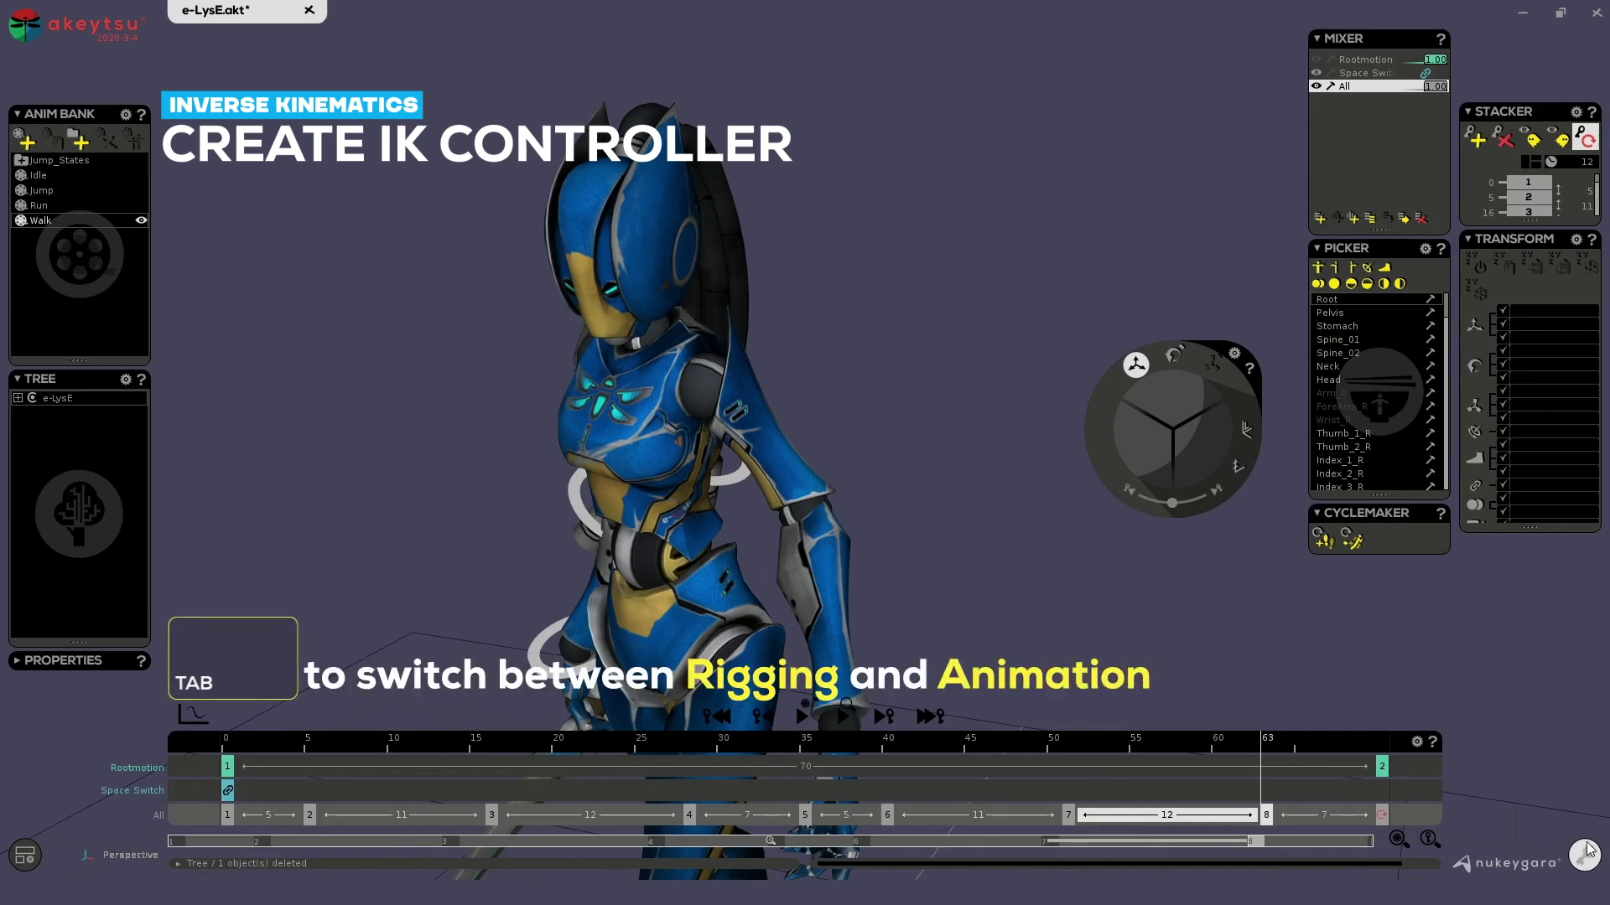
click(1581, 850)
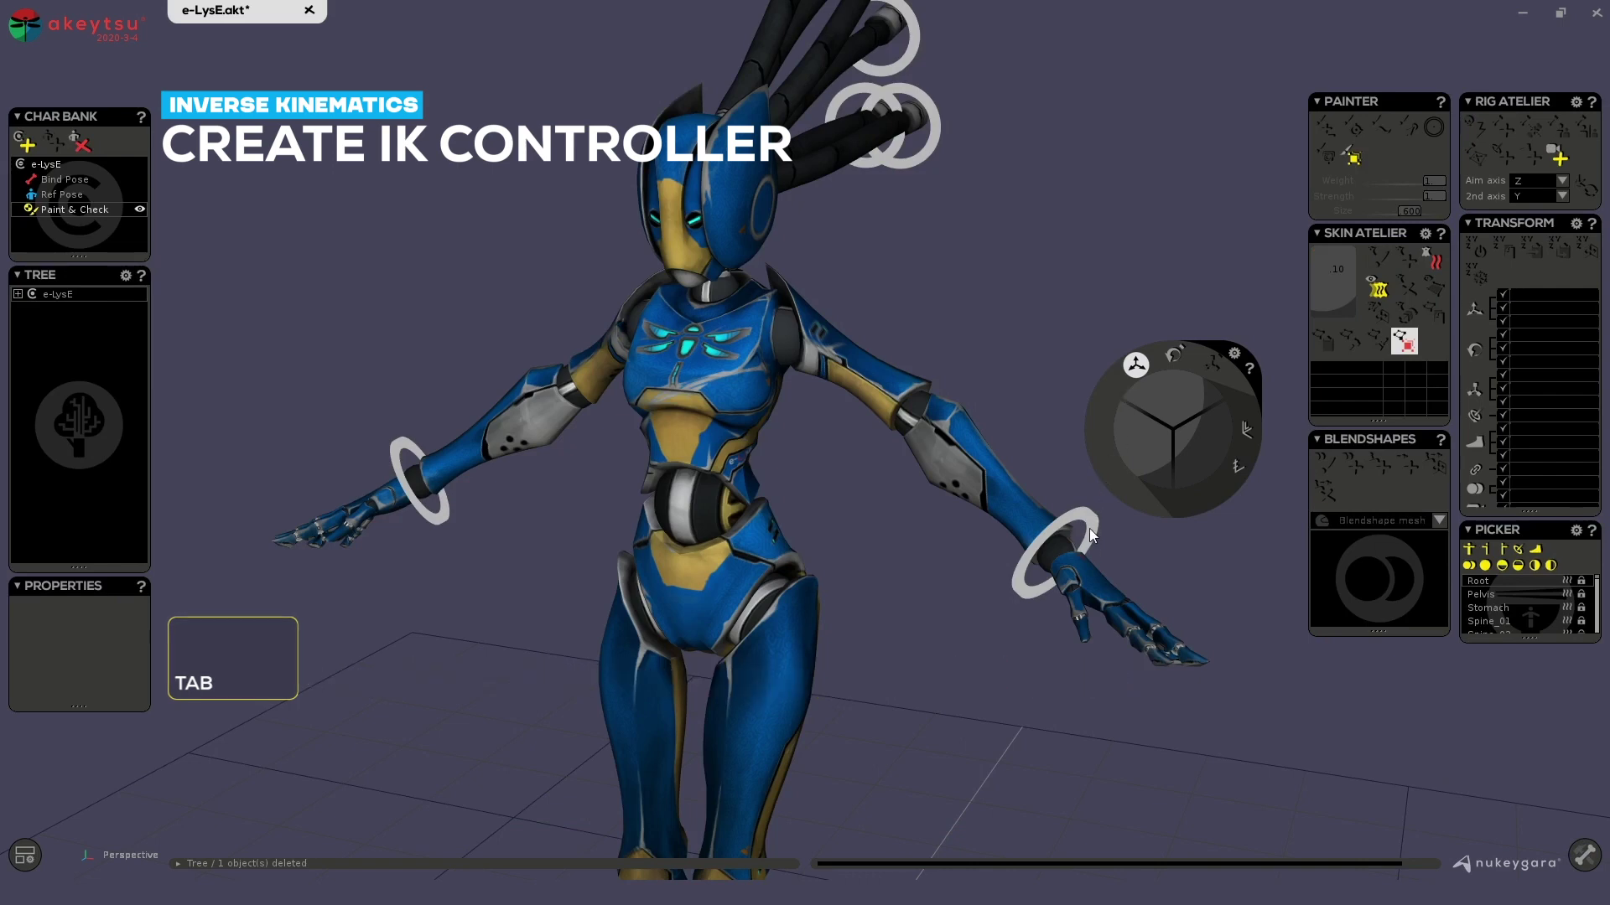
click(1089, 528)
key(Delete)
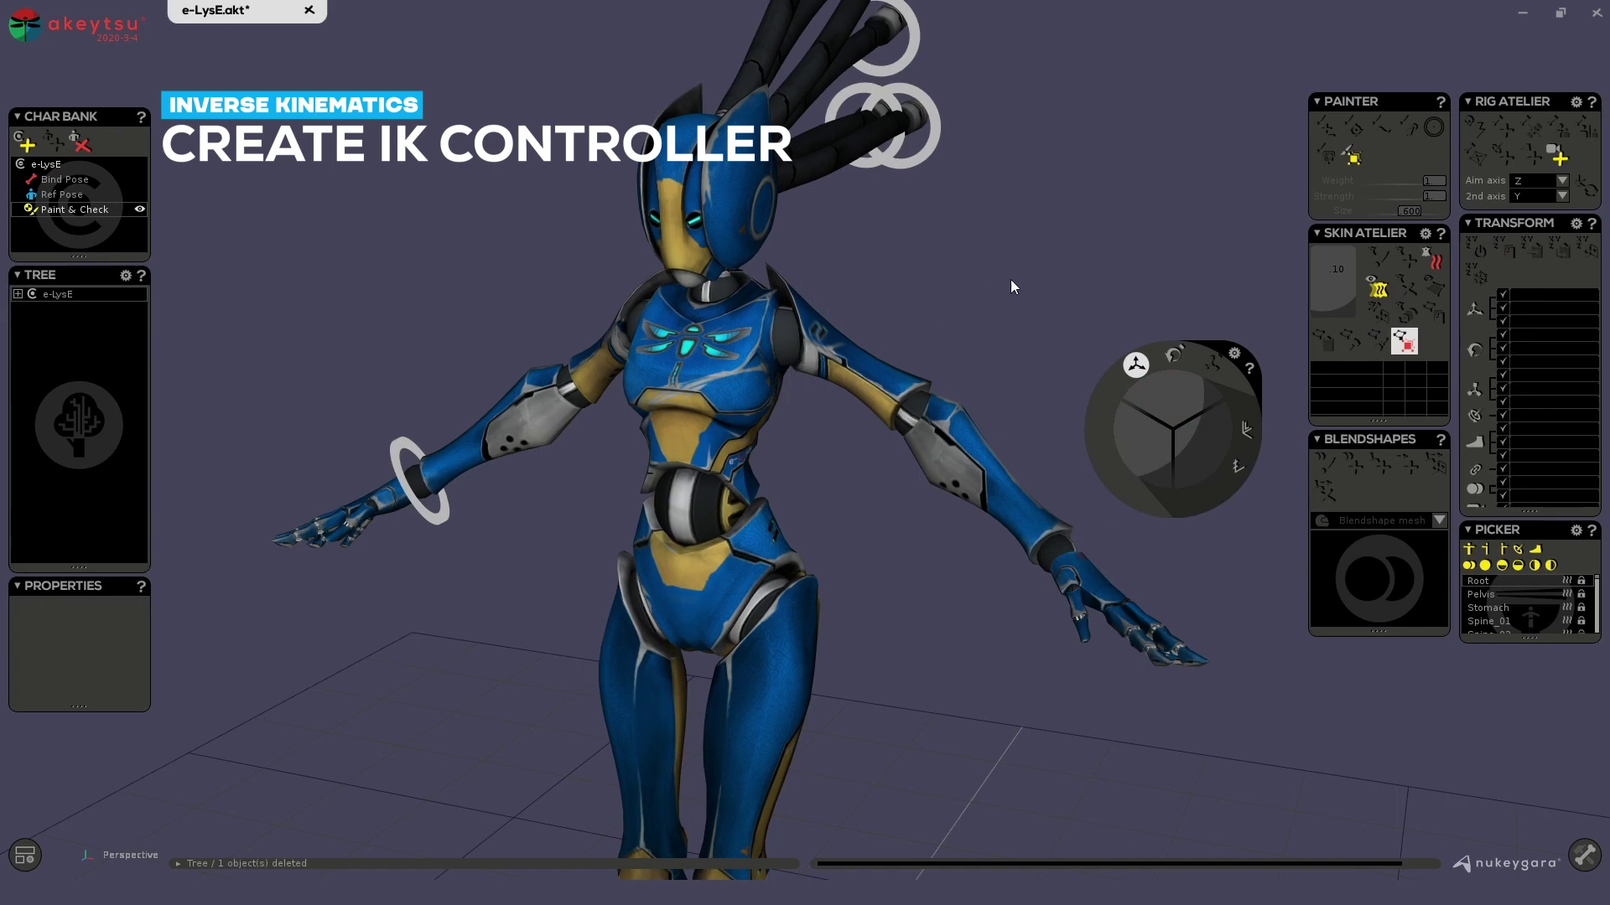
Examine the left arm chain joint by joint from upper arm through forearm to wrist, and the right calf
alt+middle_drag(908, 477, 732, 495)
alt+middle_drag(701, 320, 856, 330)
alt+right_drag(855, 331, 931, 356)
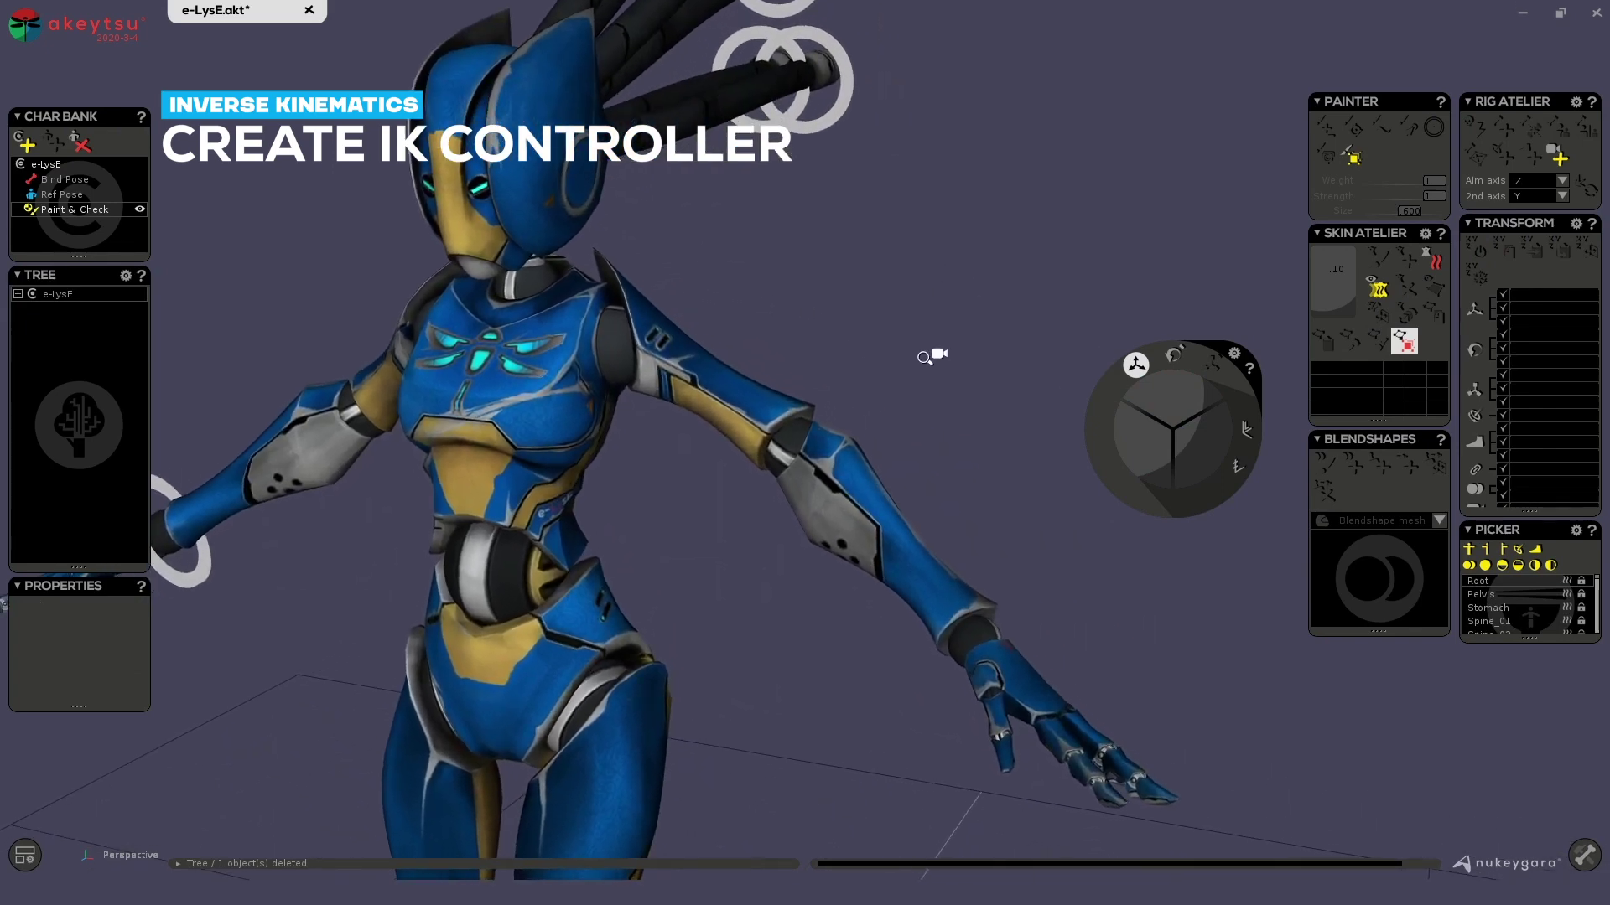
alt+drag(902, 493, 1006, 403)
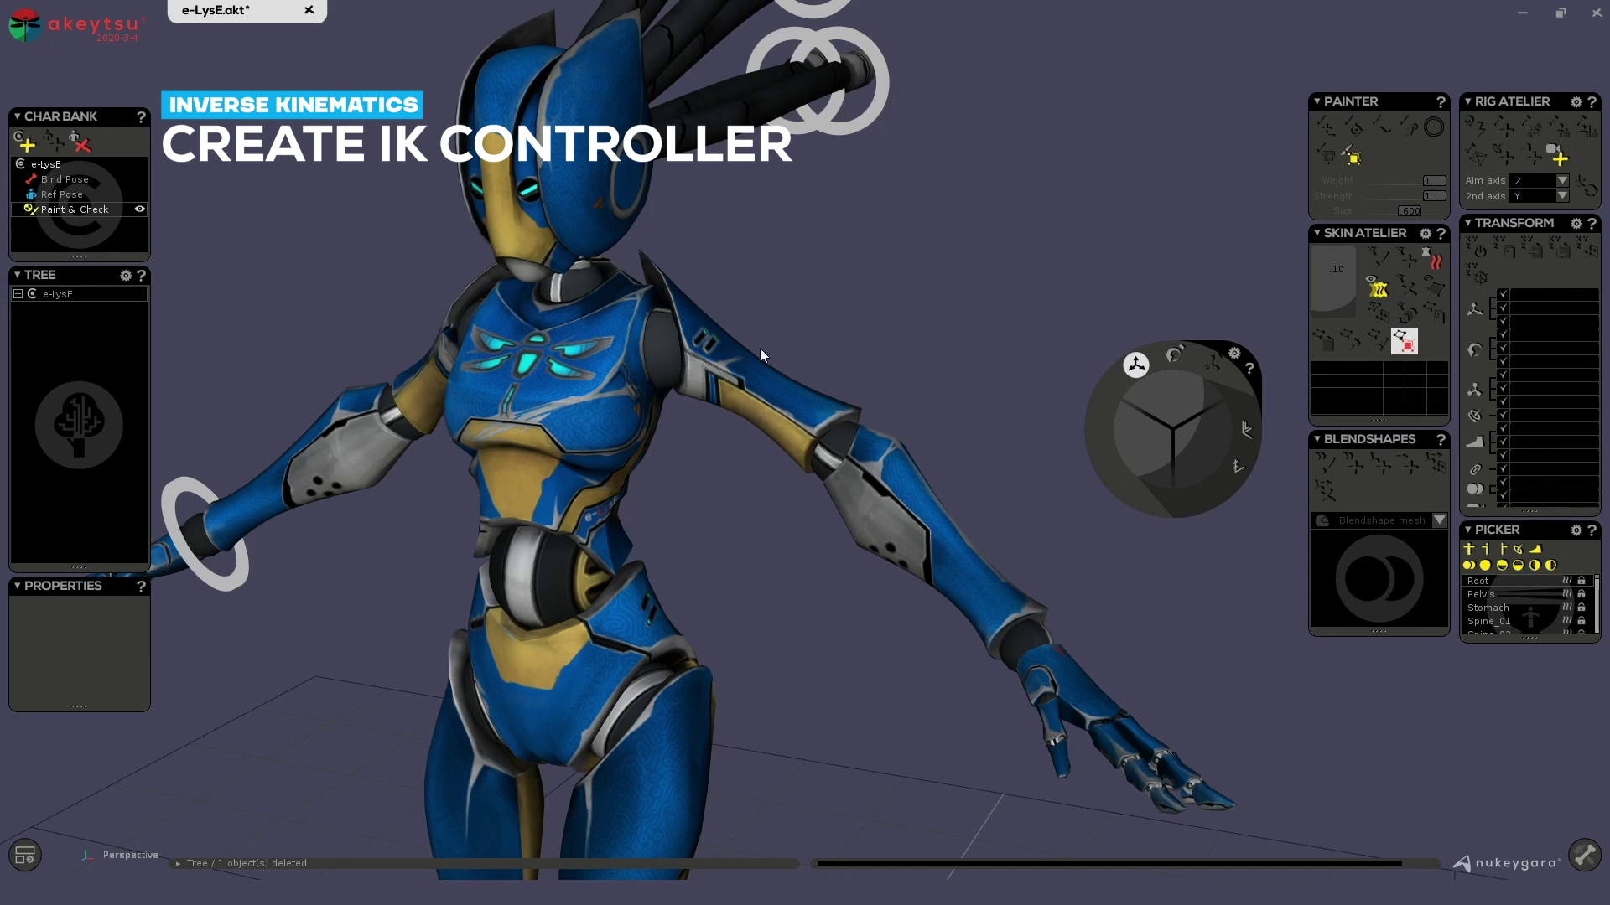
click(708, 359)
click(865, 499)
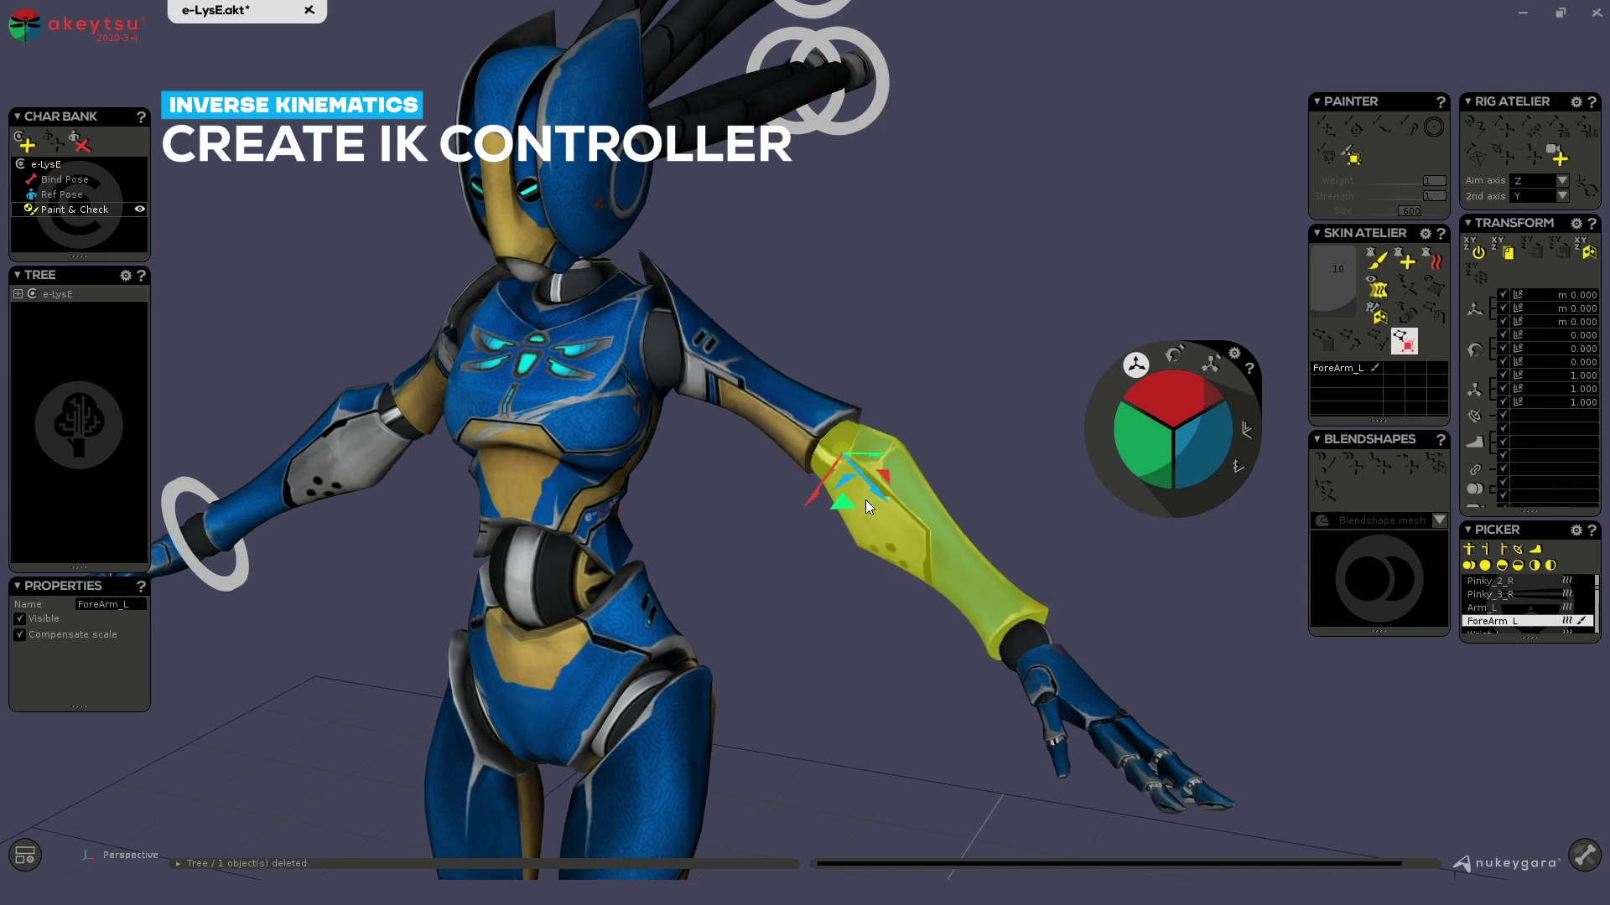
click(1064, 660)
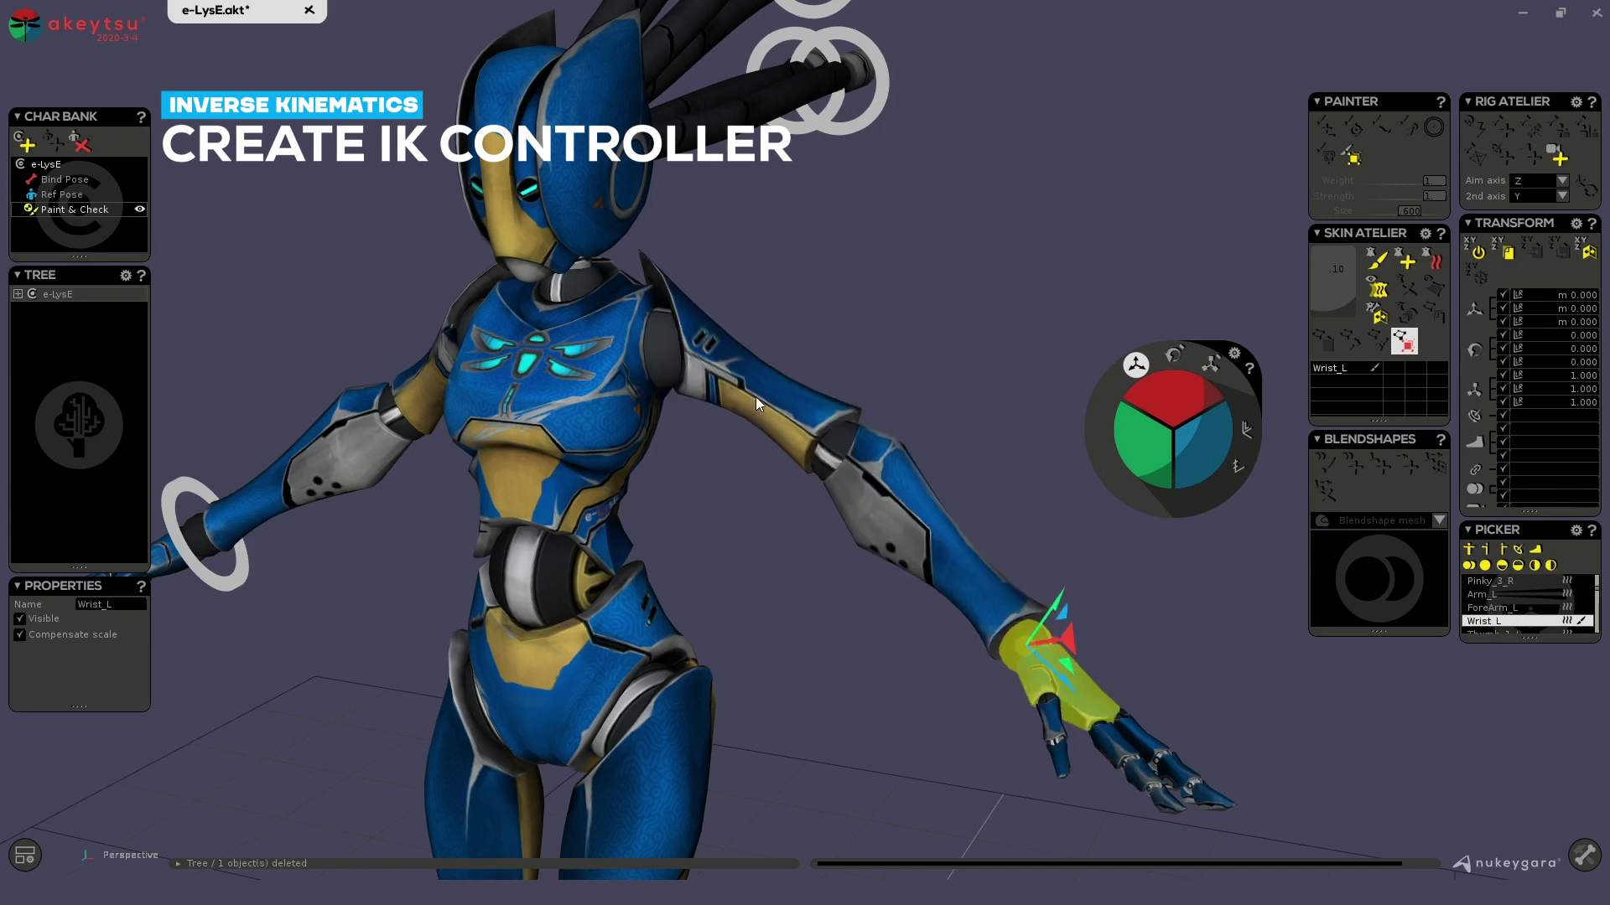
click(712, 385)
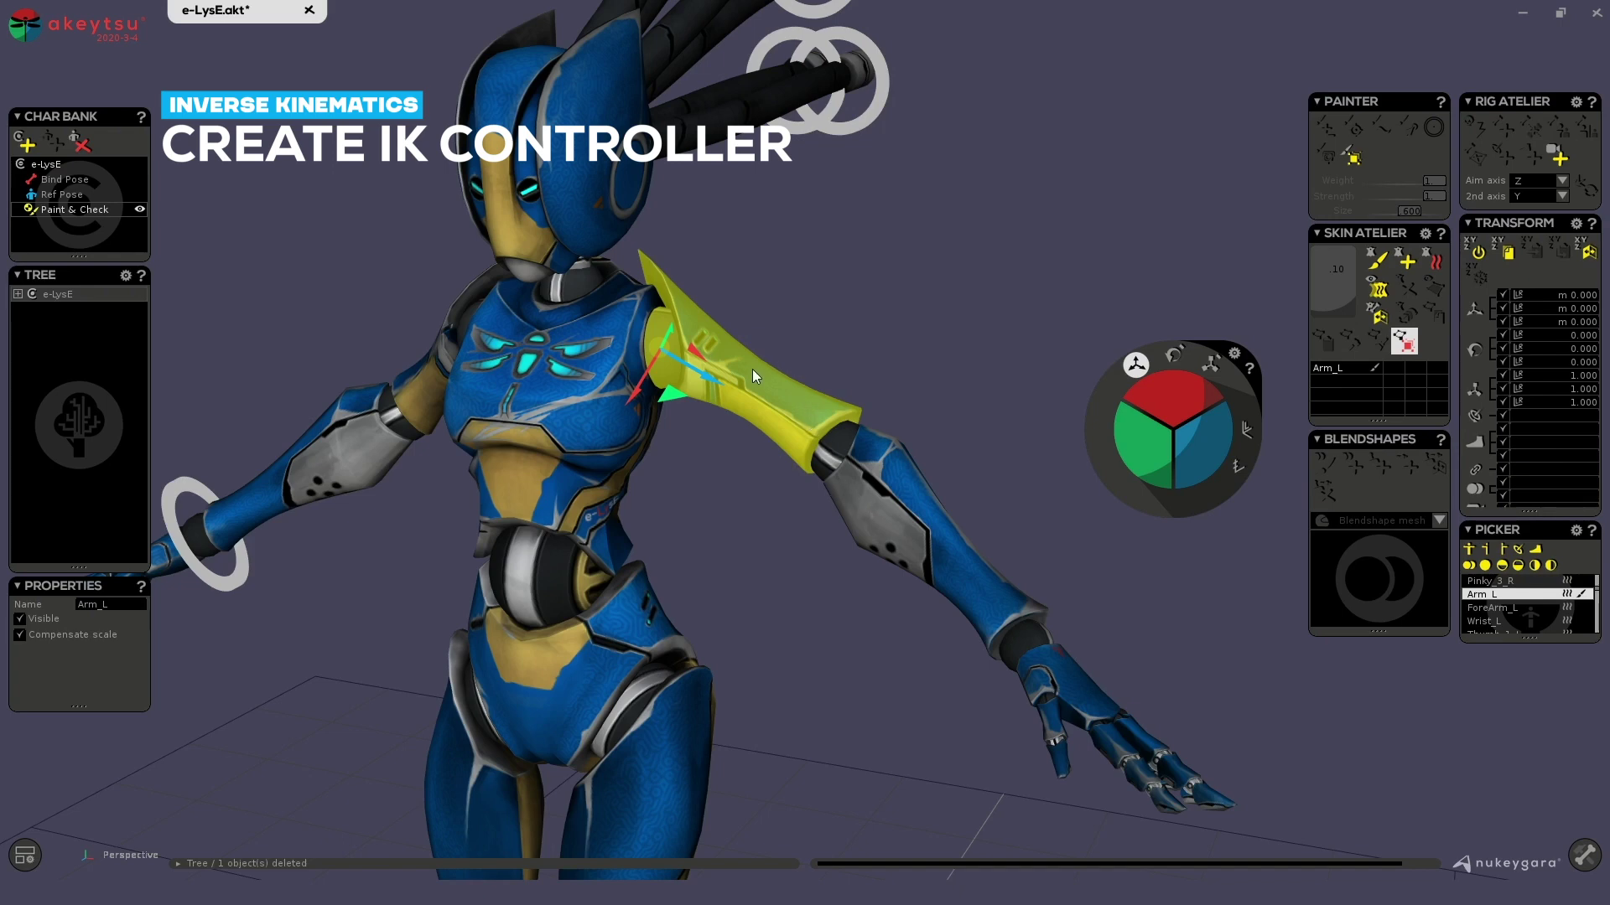
click(923, 536)
click(1023, 675)
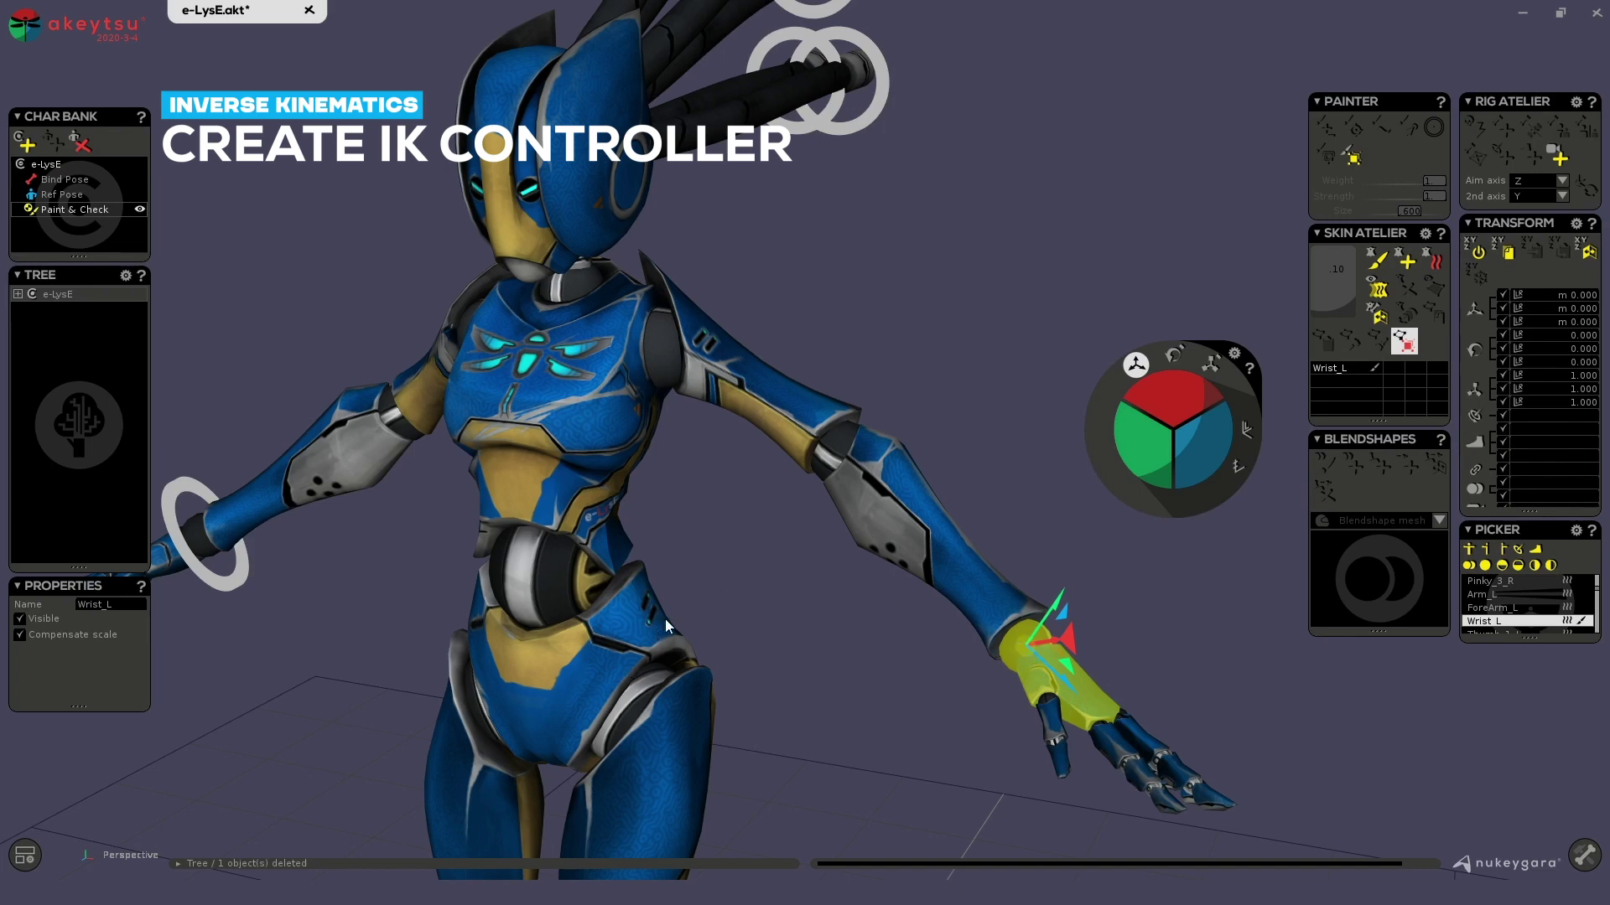
alt+middle_drag(665, 619, 754, 515)
alt+right_drag(754, 515, 751, 737)
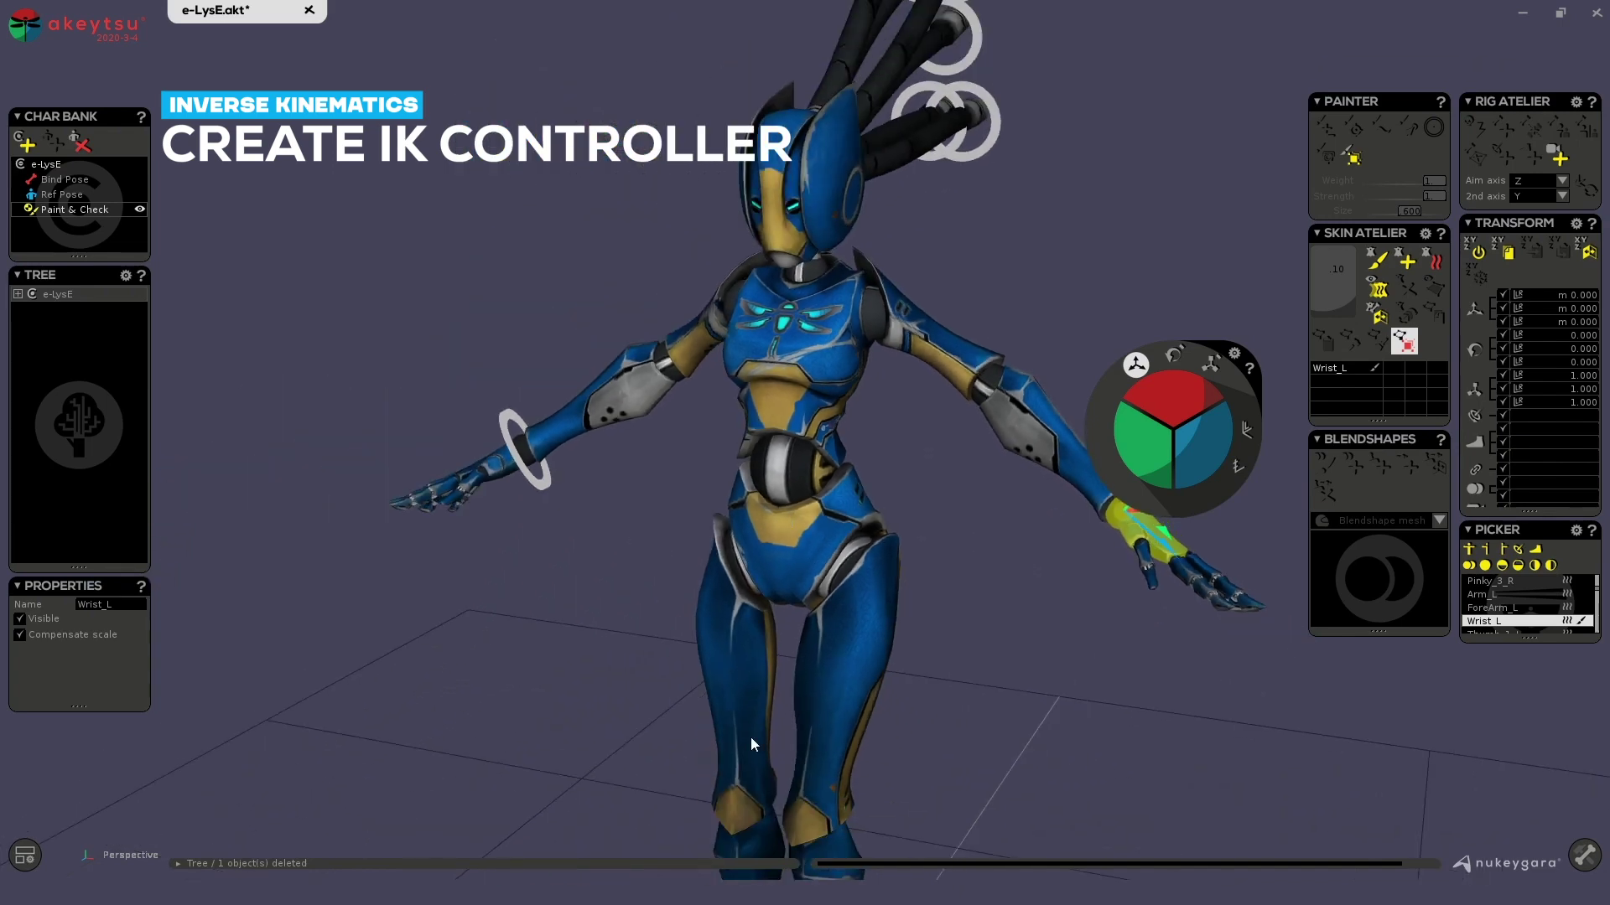
click(760, 832)
middle_drag(936, 518, 853, 626)
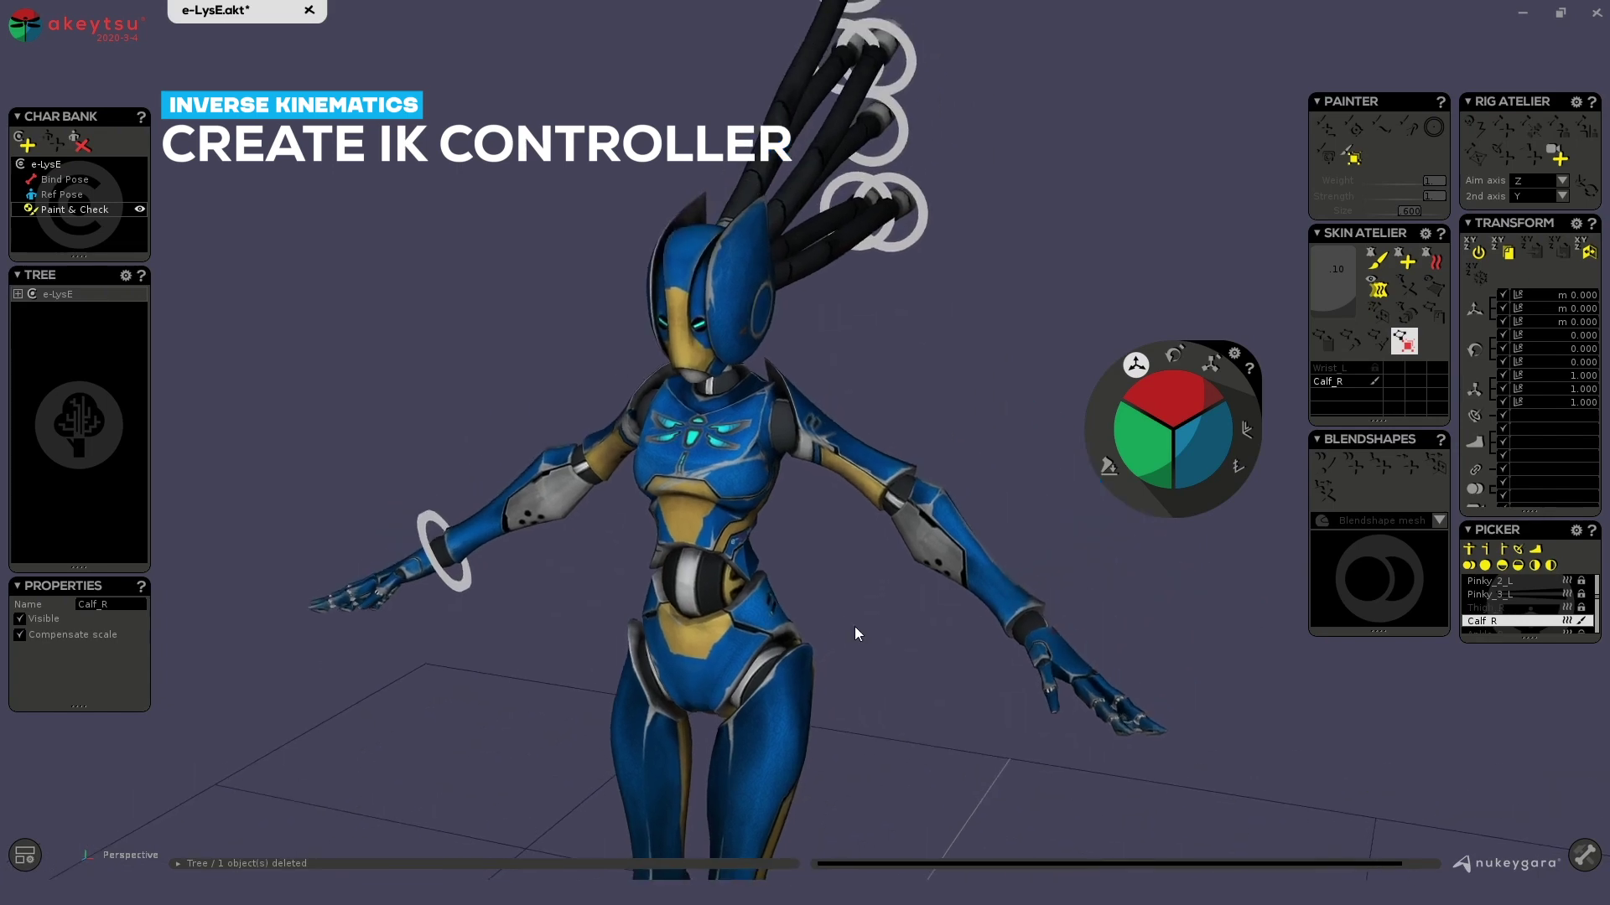
Create an IK controller in Bind Pose for the chain from Arm_L to Wrist_L
click(878, 477)
middle_drag(879, 476, 963, 551)
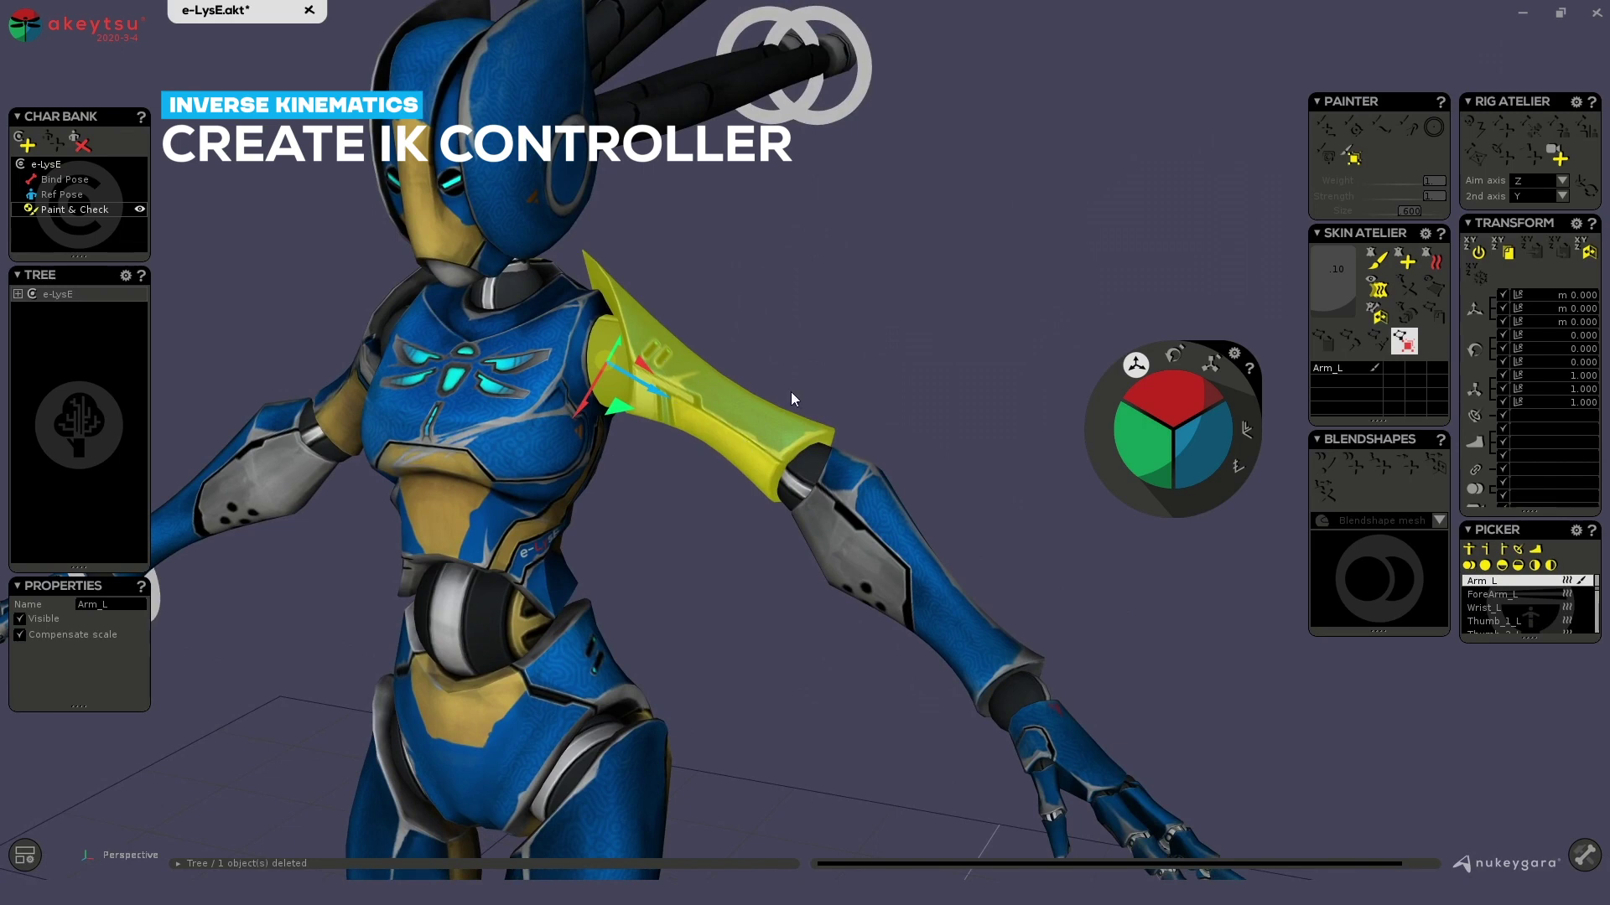
middle_drag(813, 608, 707, 491)
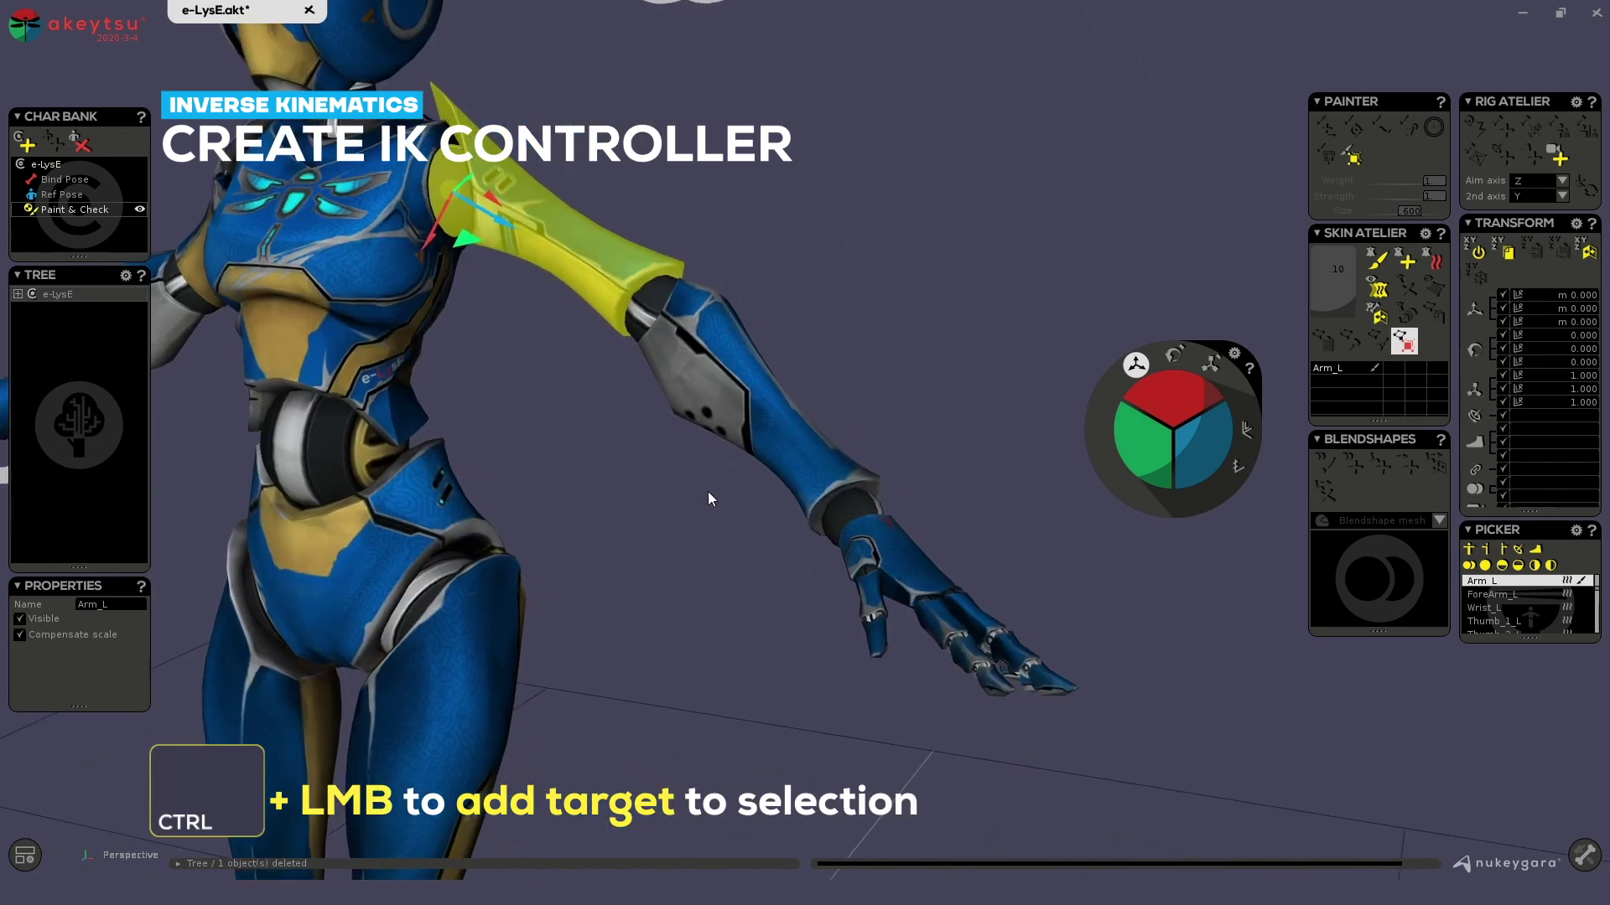
ctrl+click(895, 562)
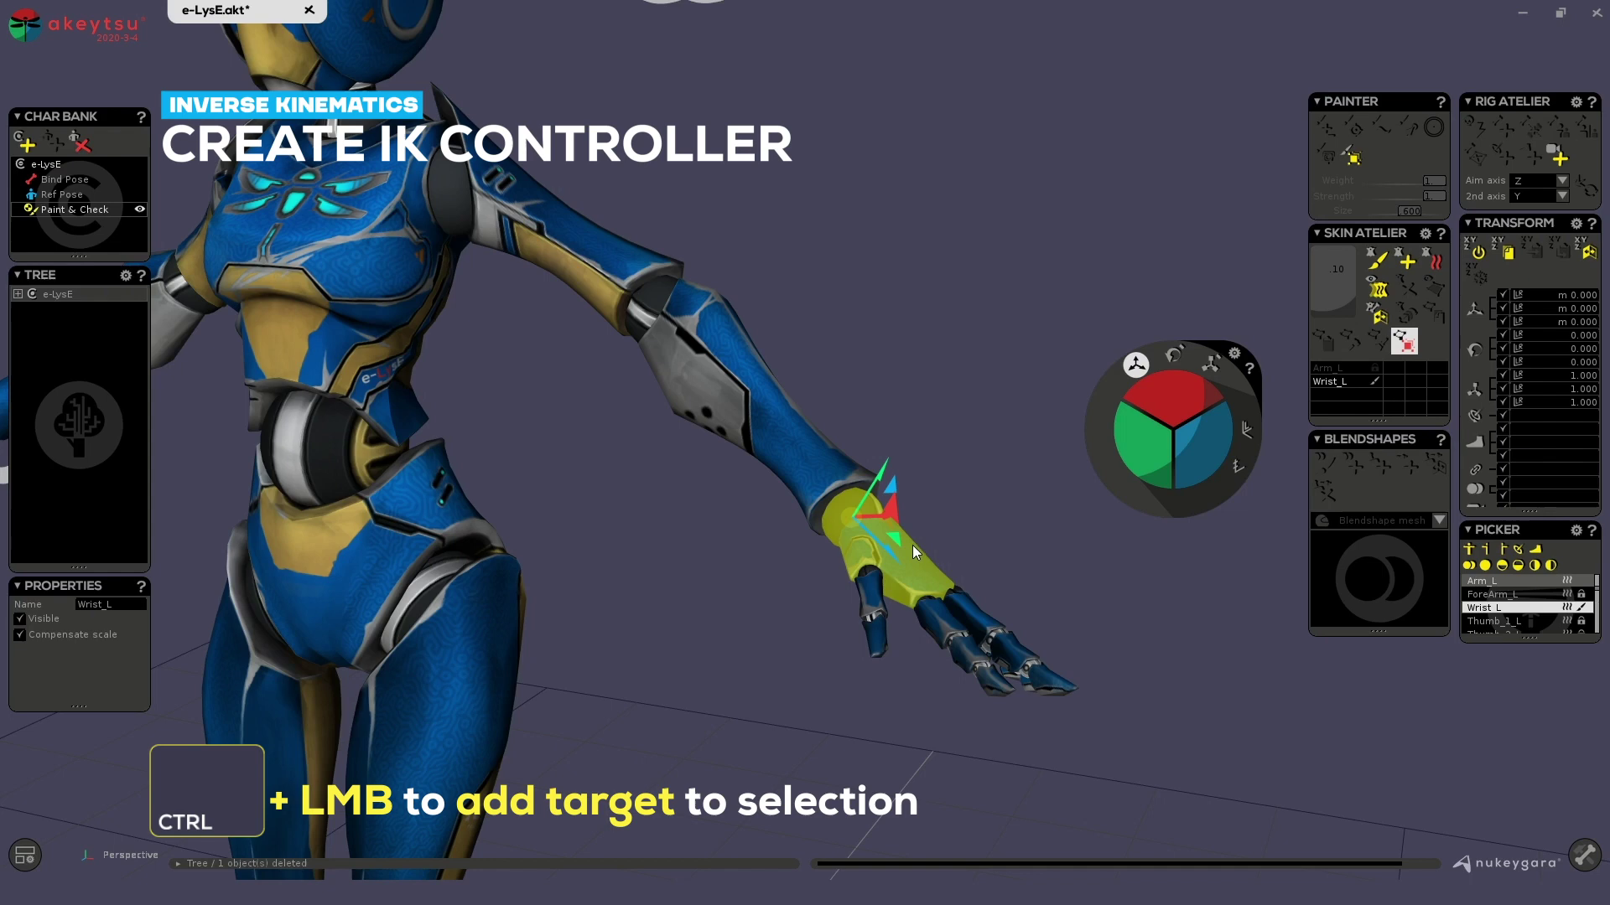
middle_drag(711, 220, 838, 295)
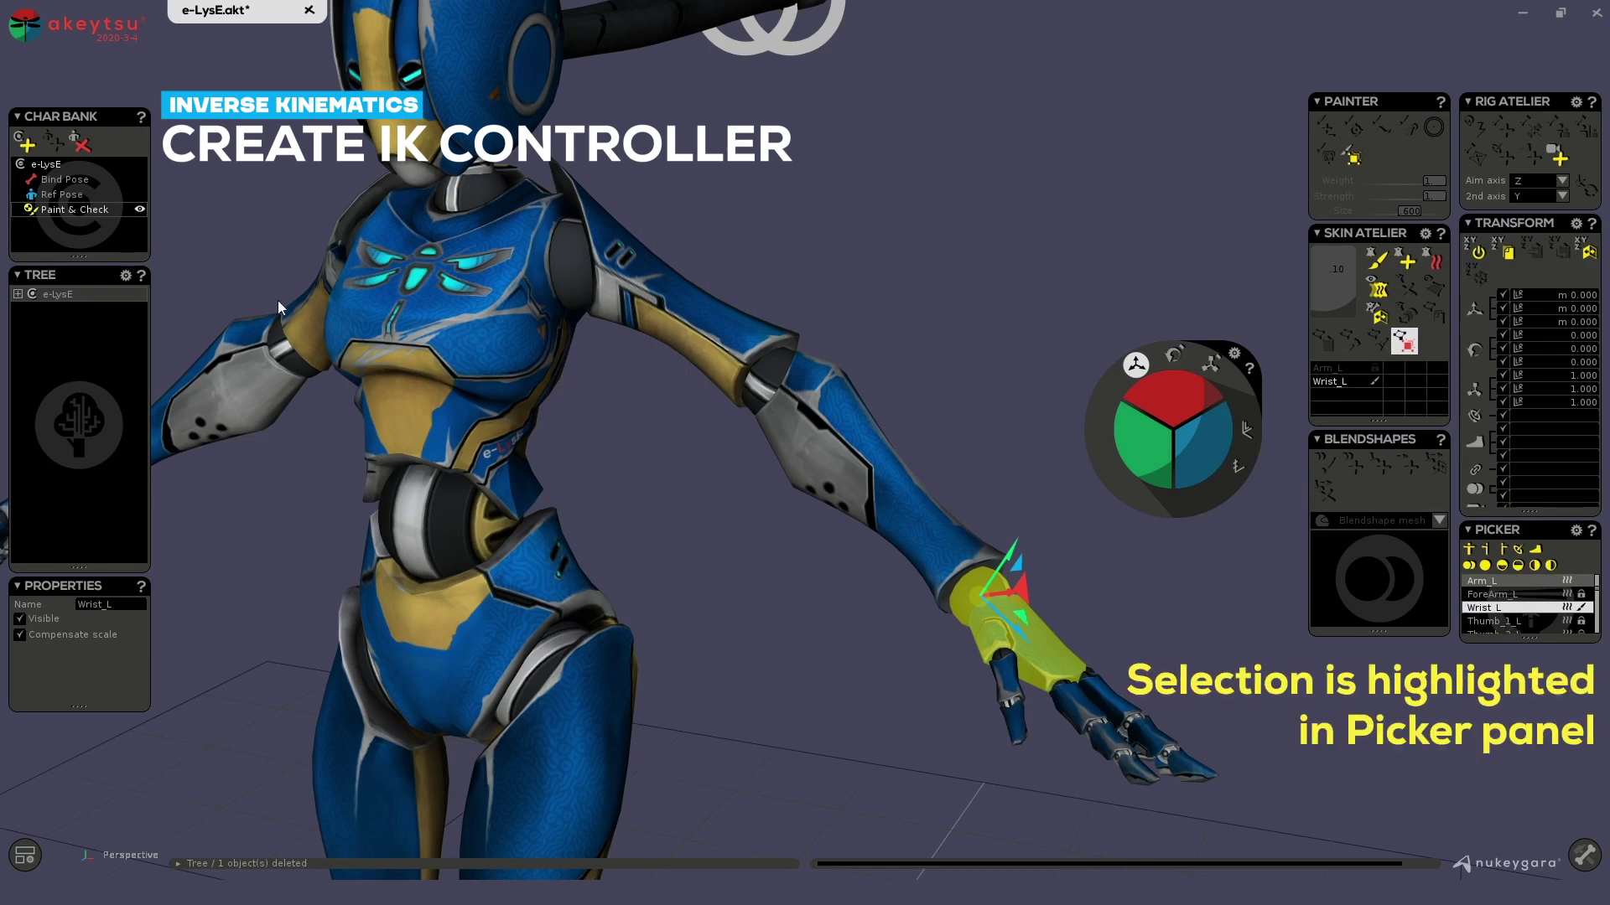
click(68, 179)
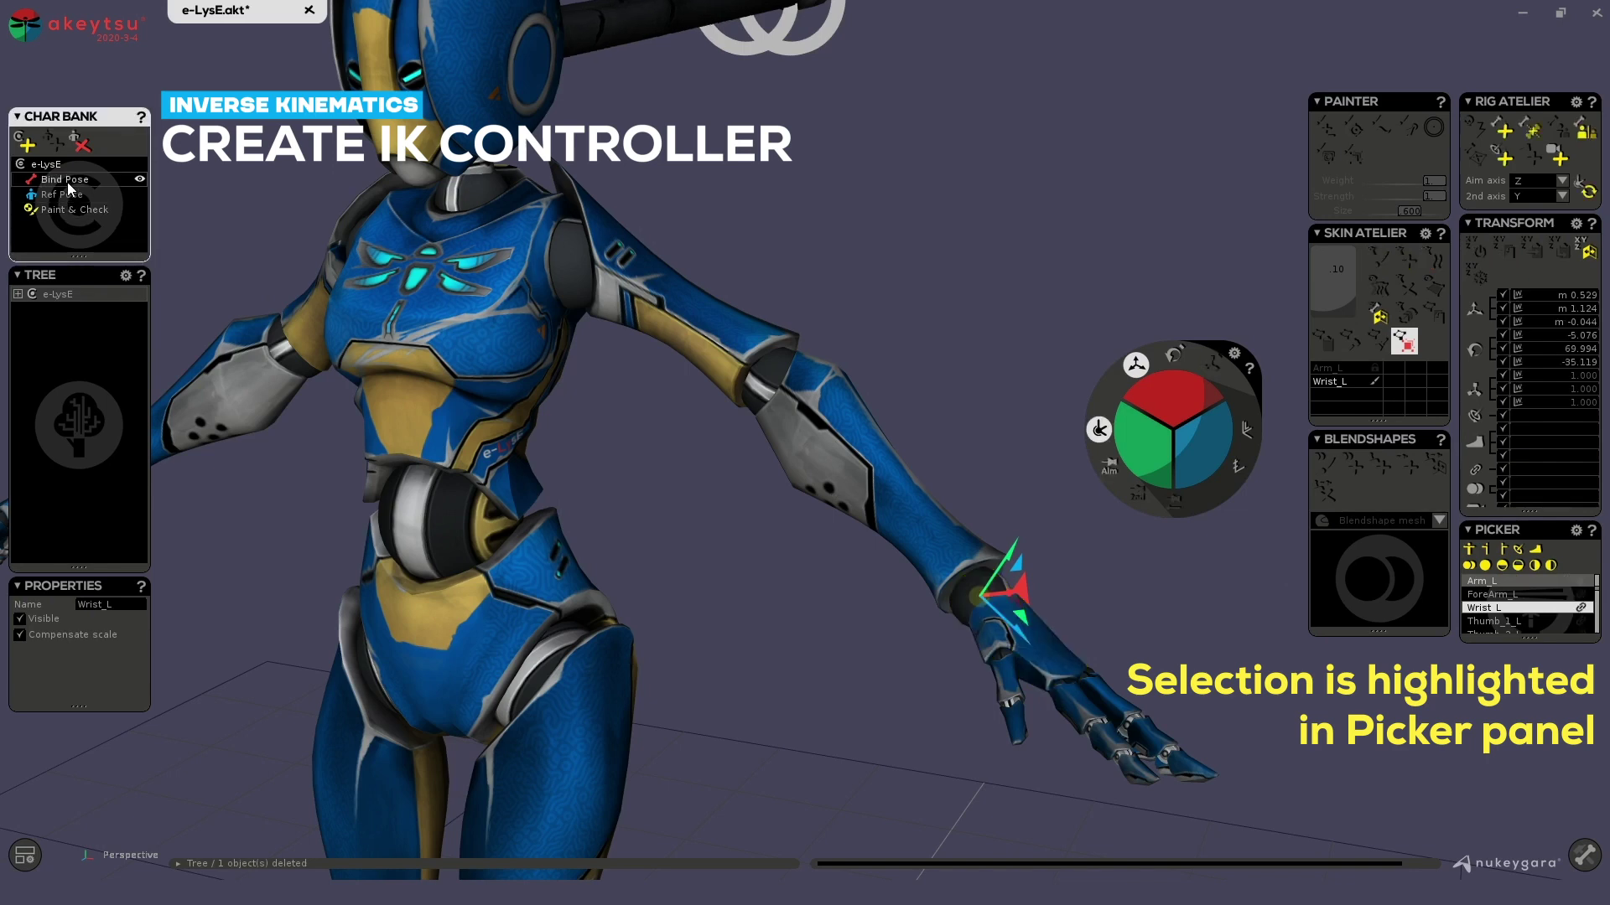
click(1504, 157)
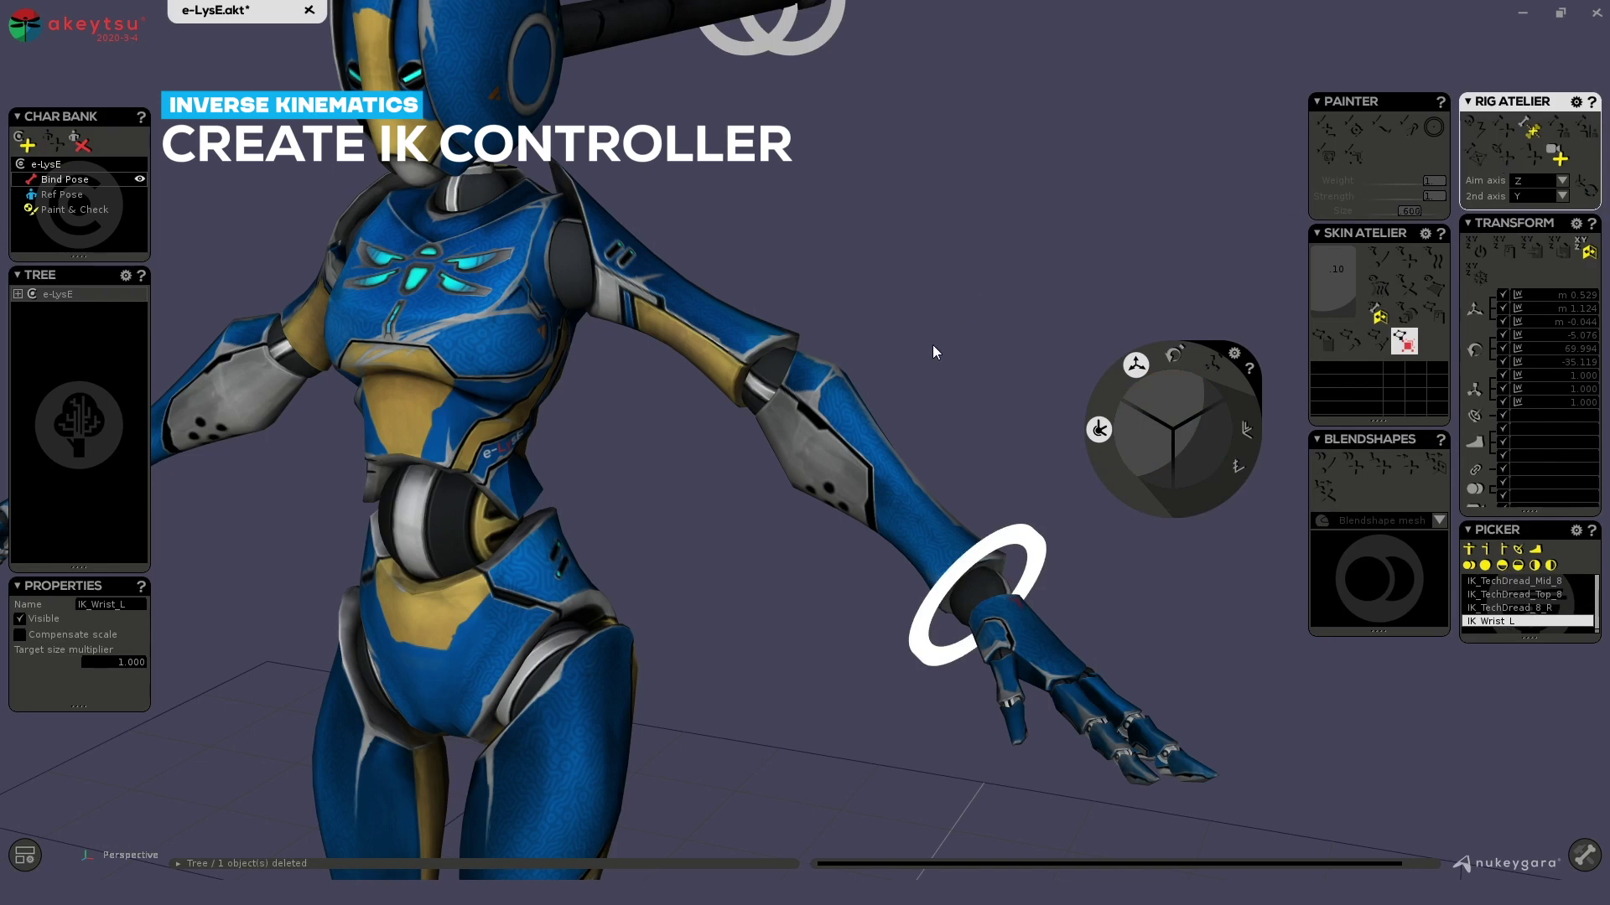
Create an IK controller for the spine chain running from the Pelvis joint to the Head joint
scroll(933, 346, down, 4)
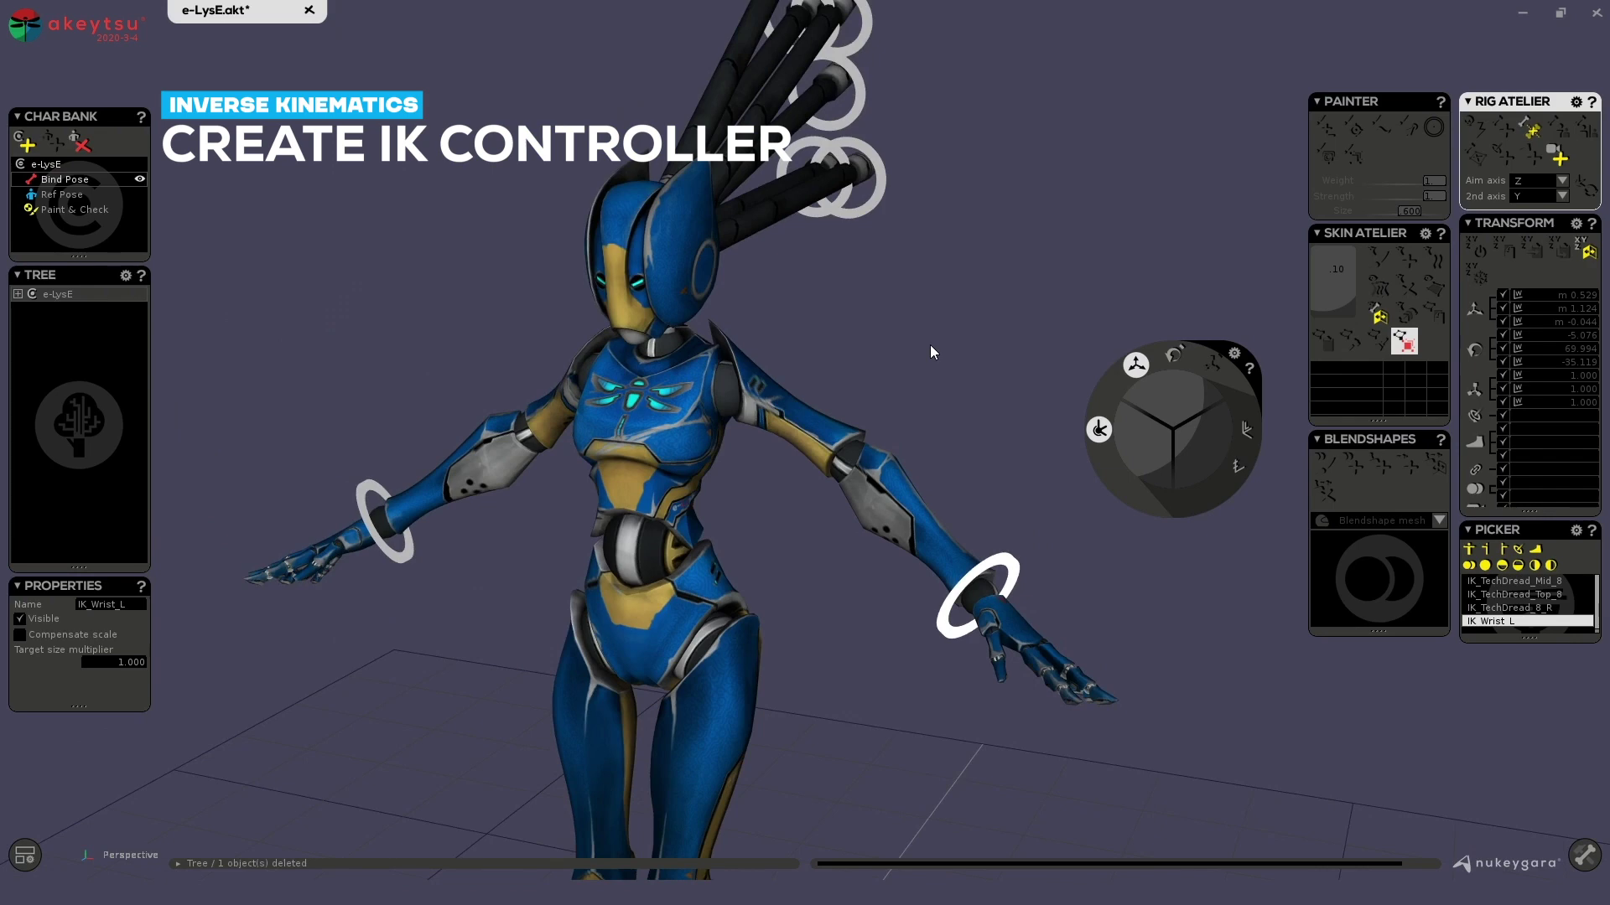
middle_drag(933, 346, 780, 287)
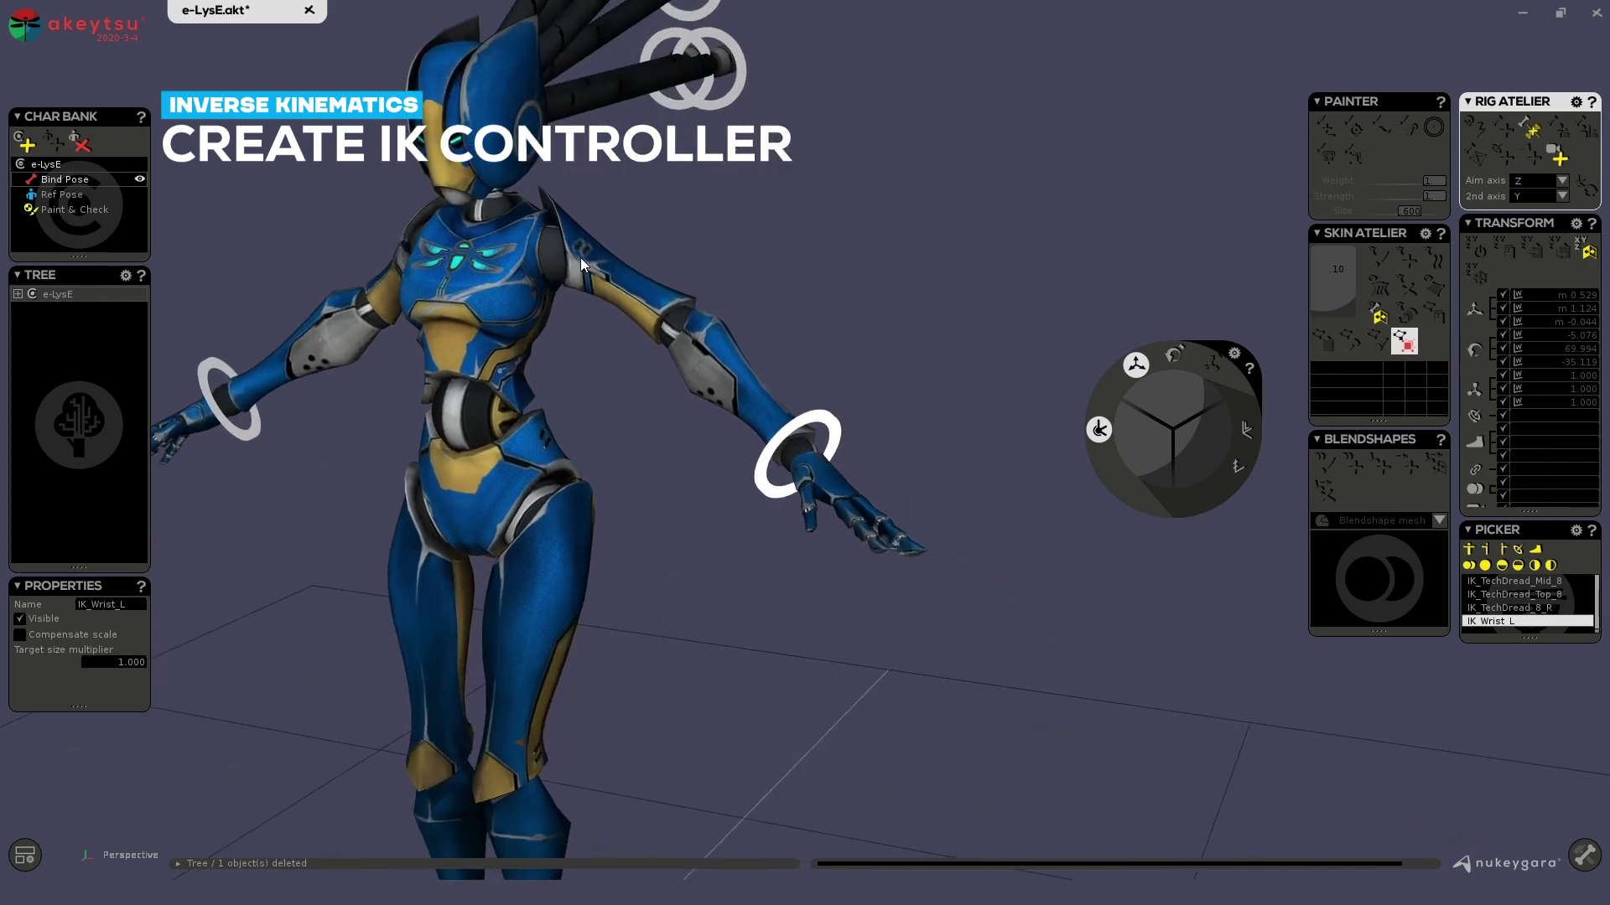
middle_drag(732, 178, 1069, 224)
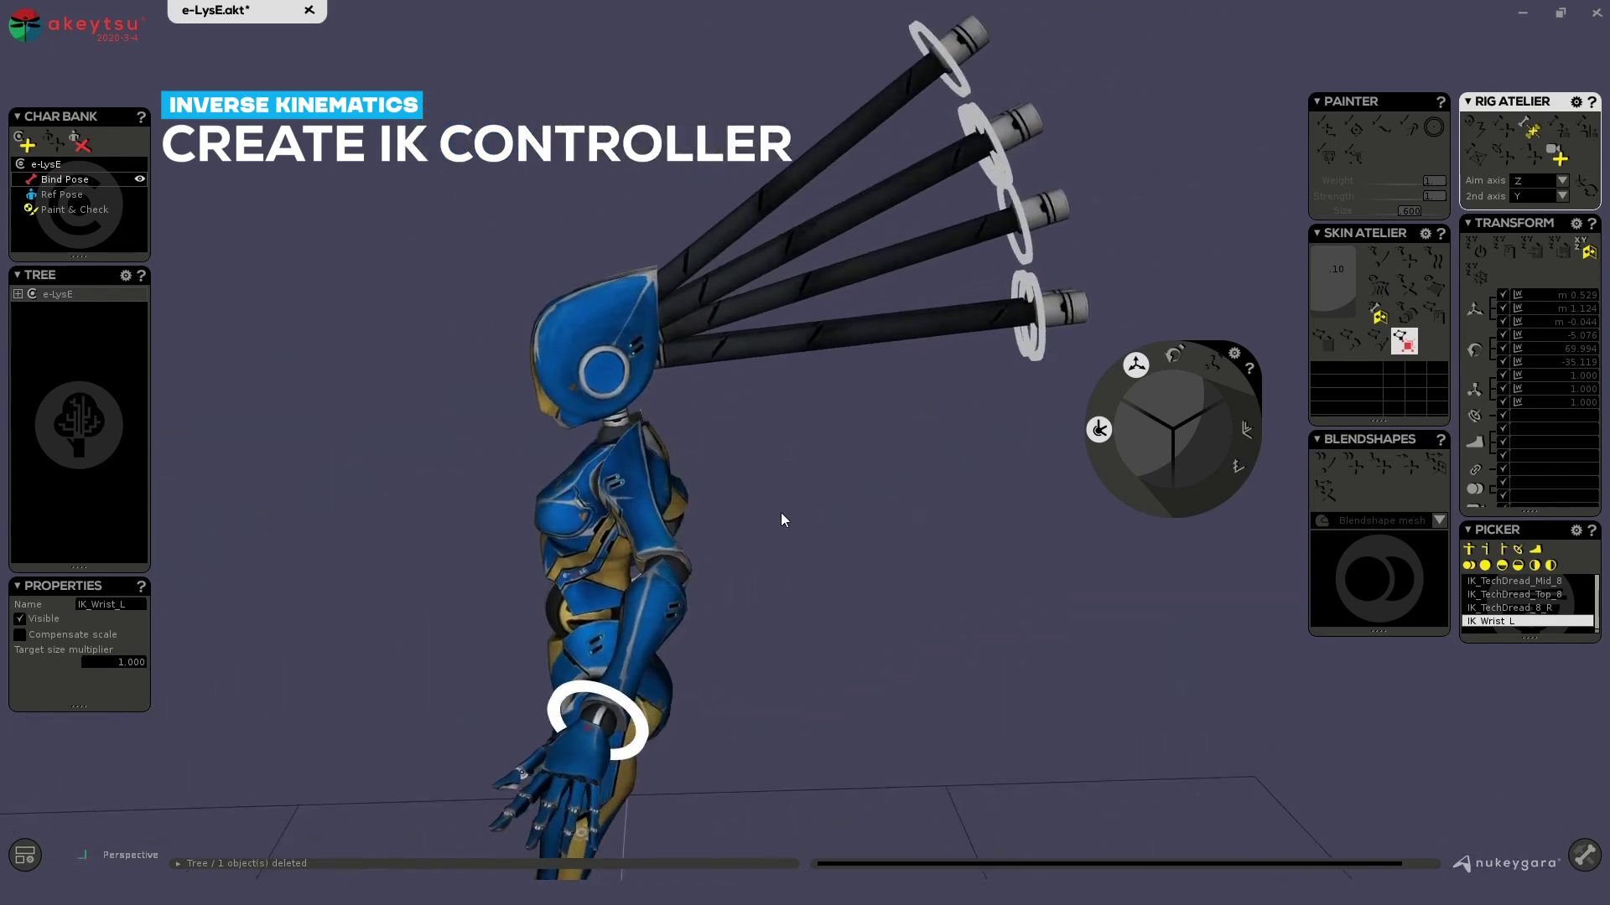
middle_drag(778, 522, 809, 339)
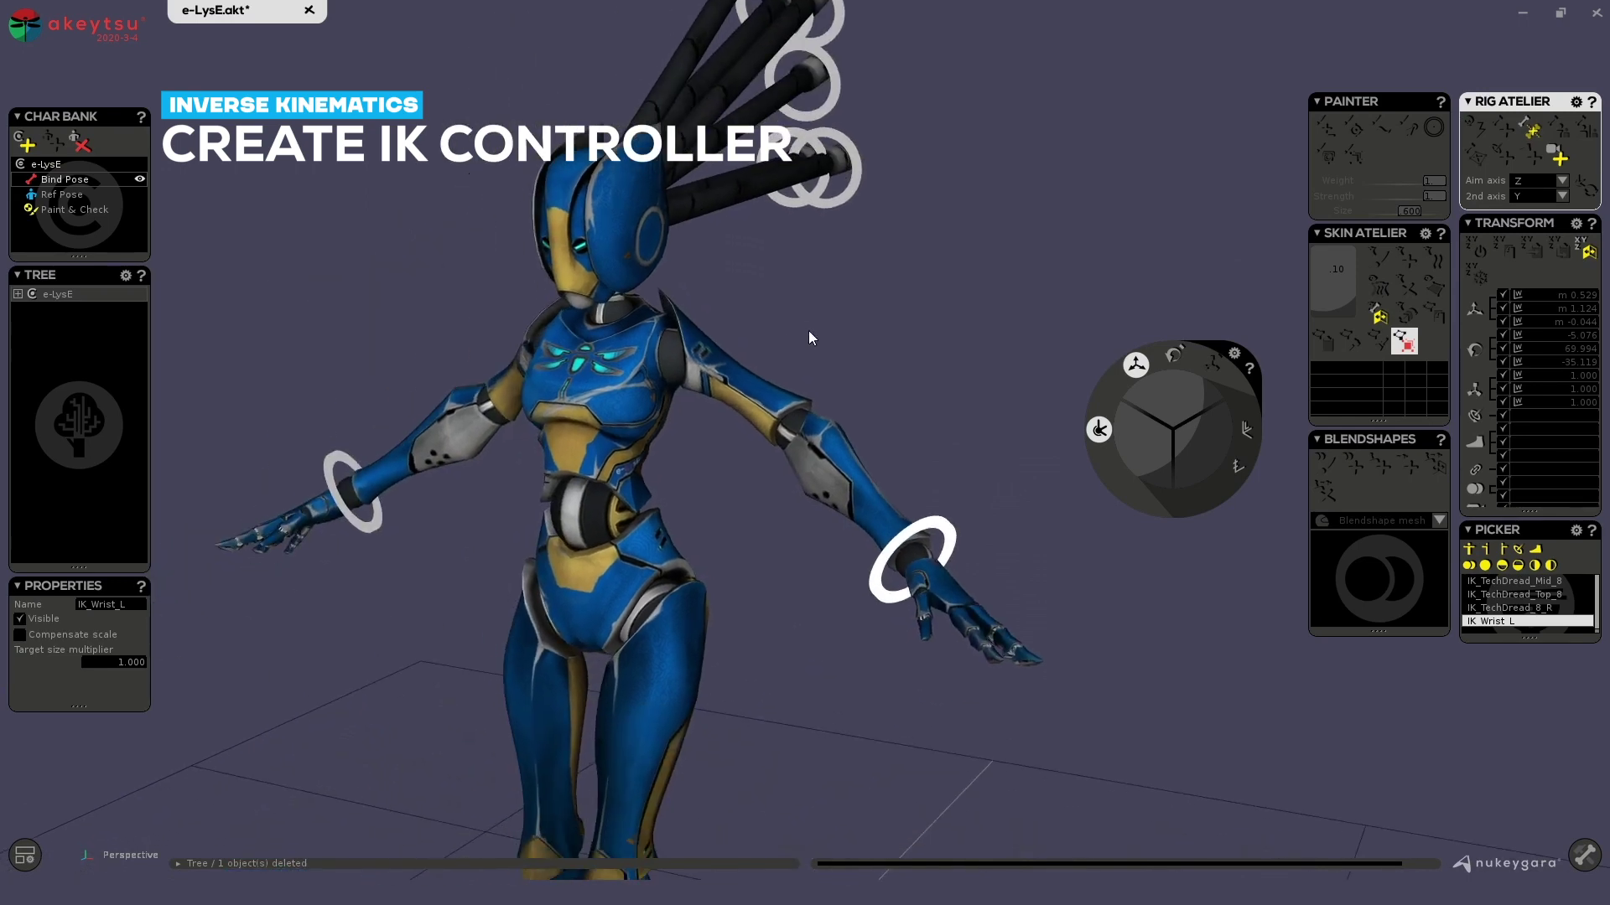
click(596, 573)
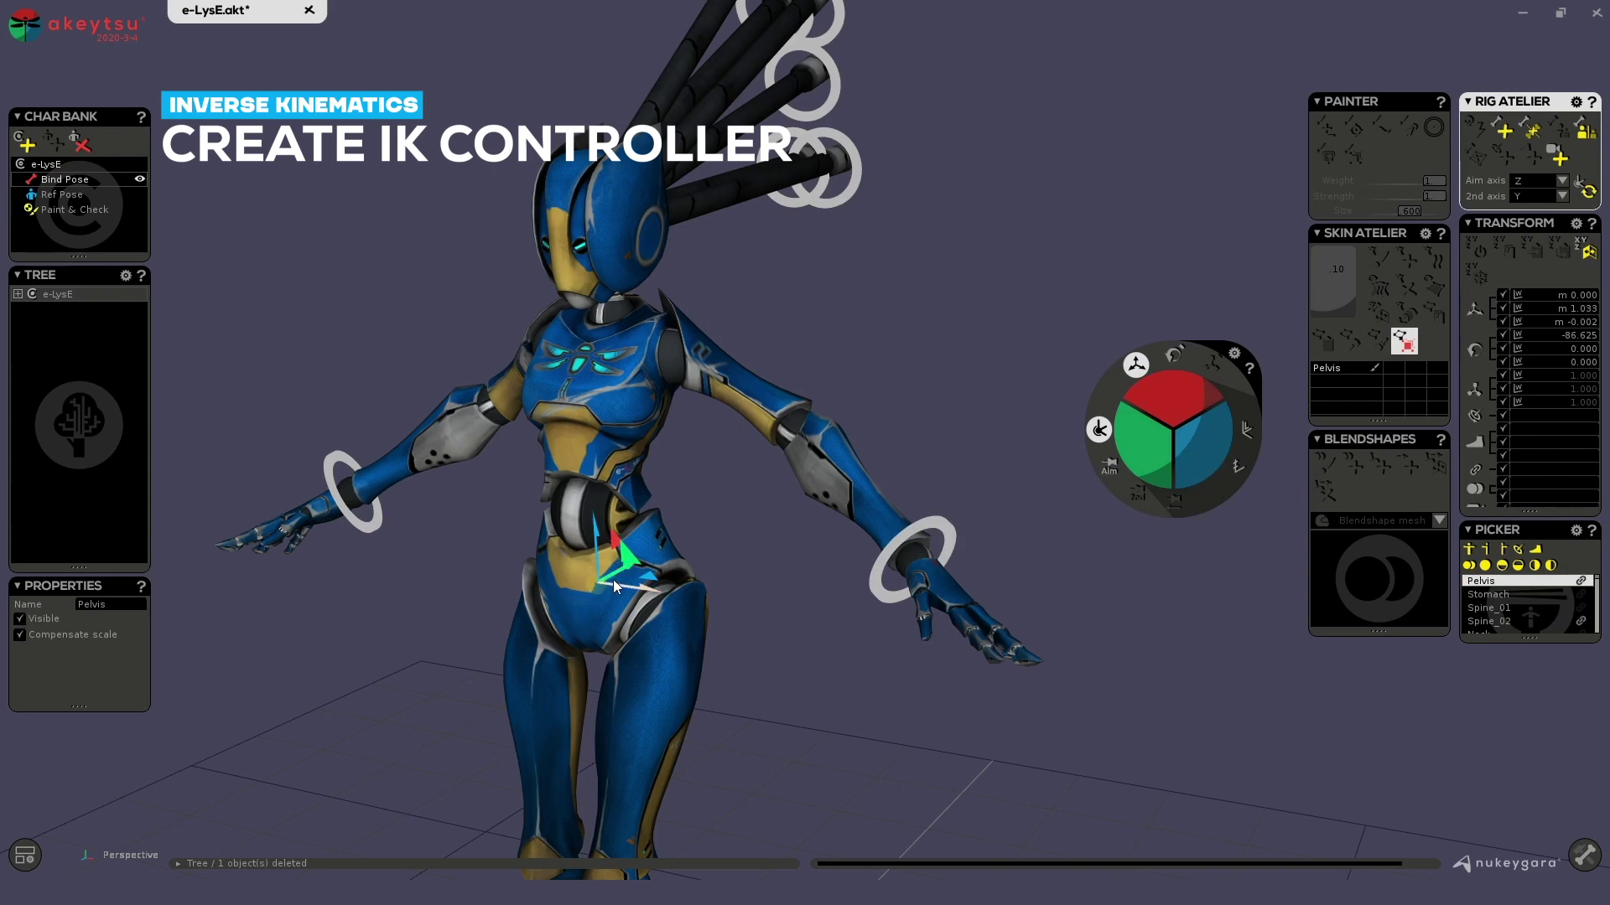
click(571, 194)
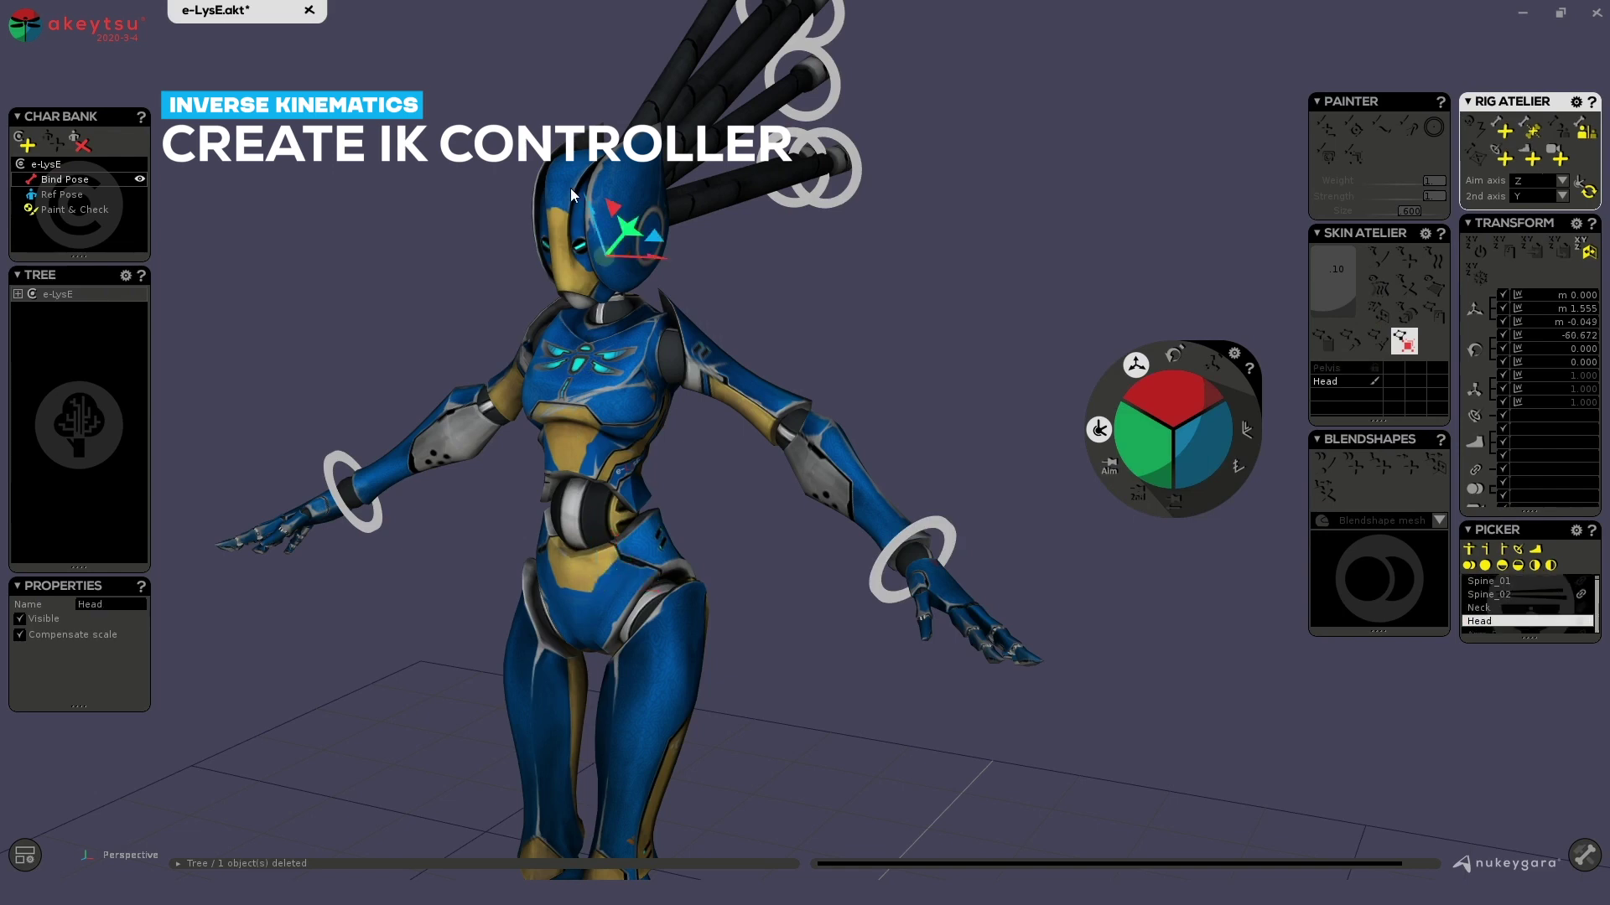
click(1497, 164)
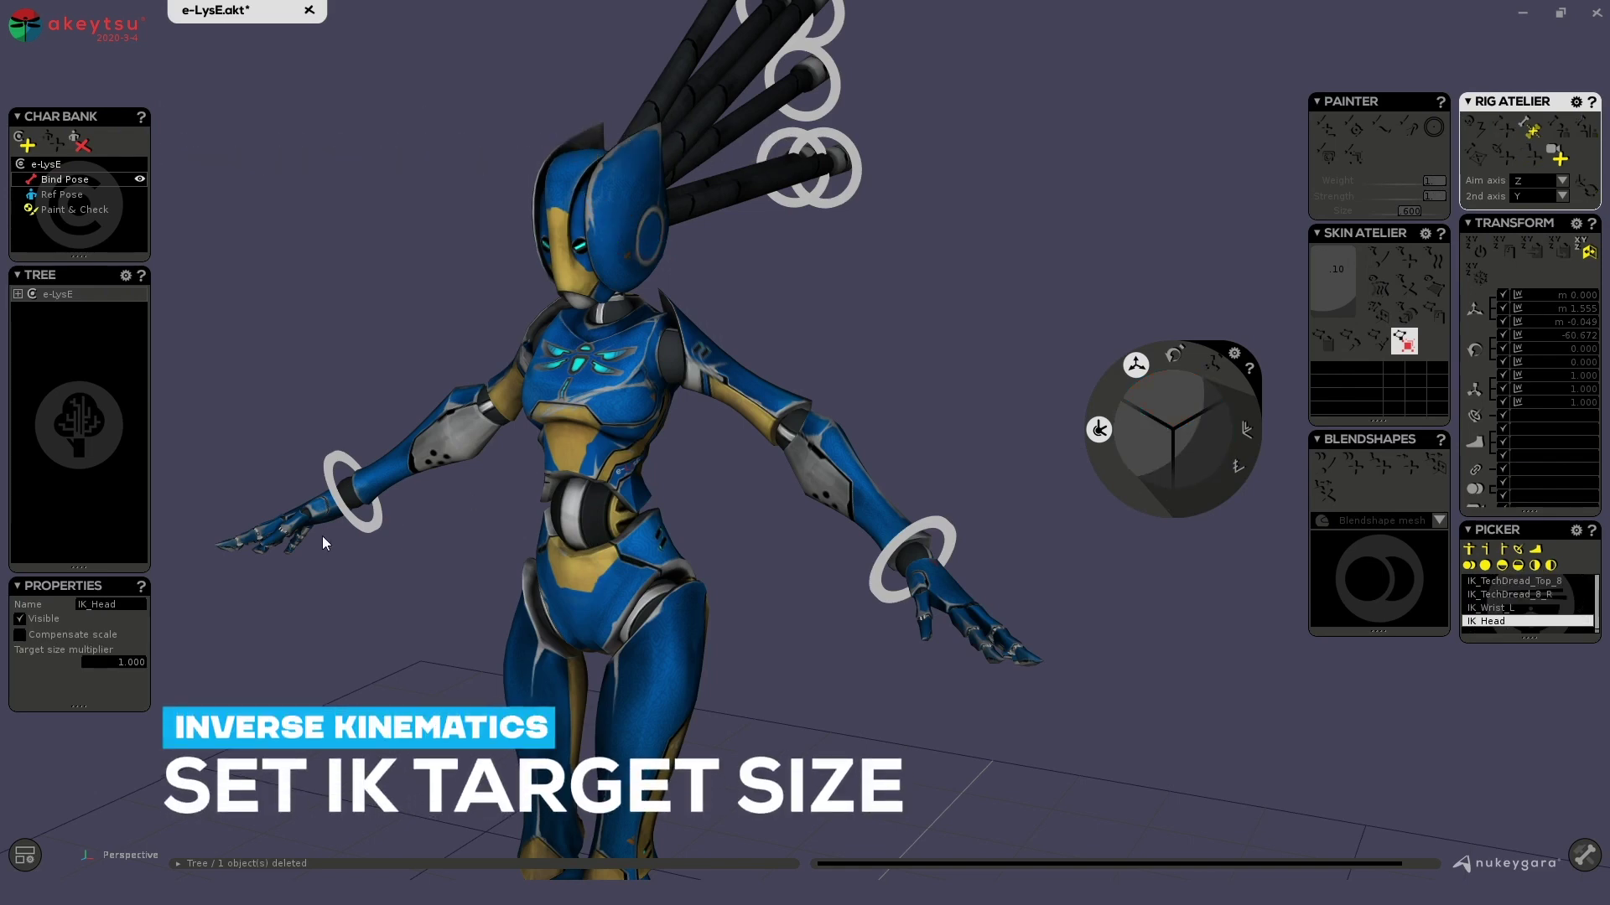
Set the head IK controller's target size multiplier to 2
click(116, 661)
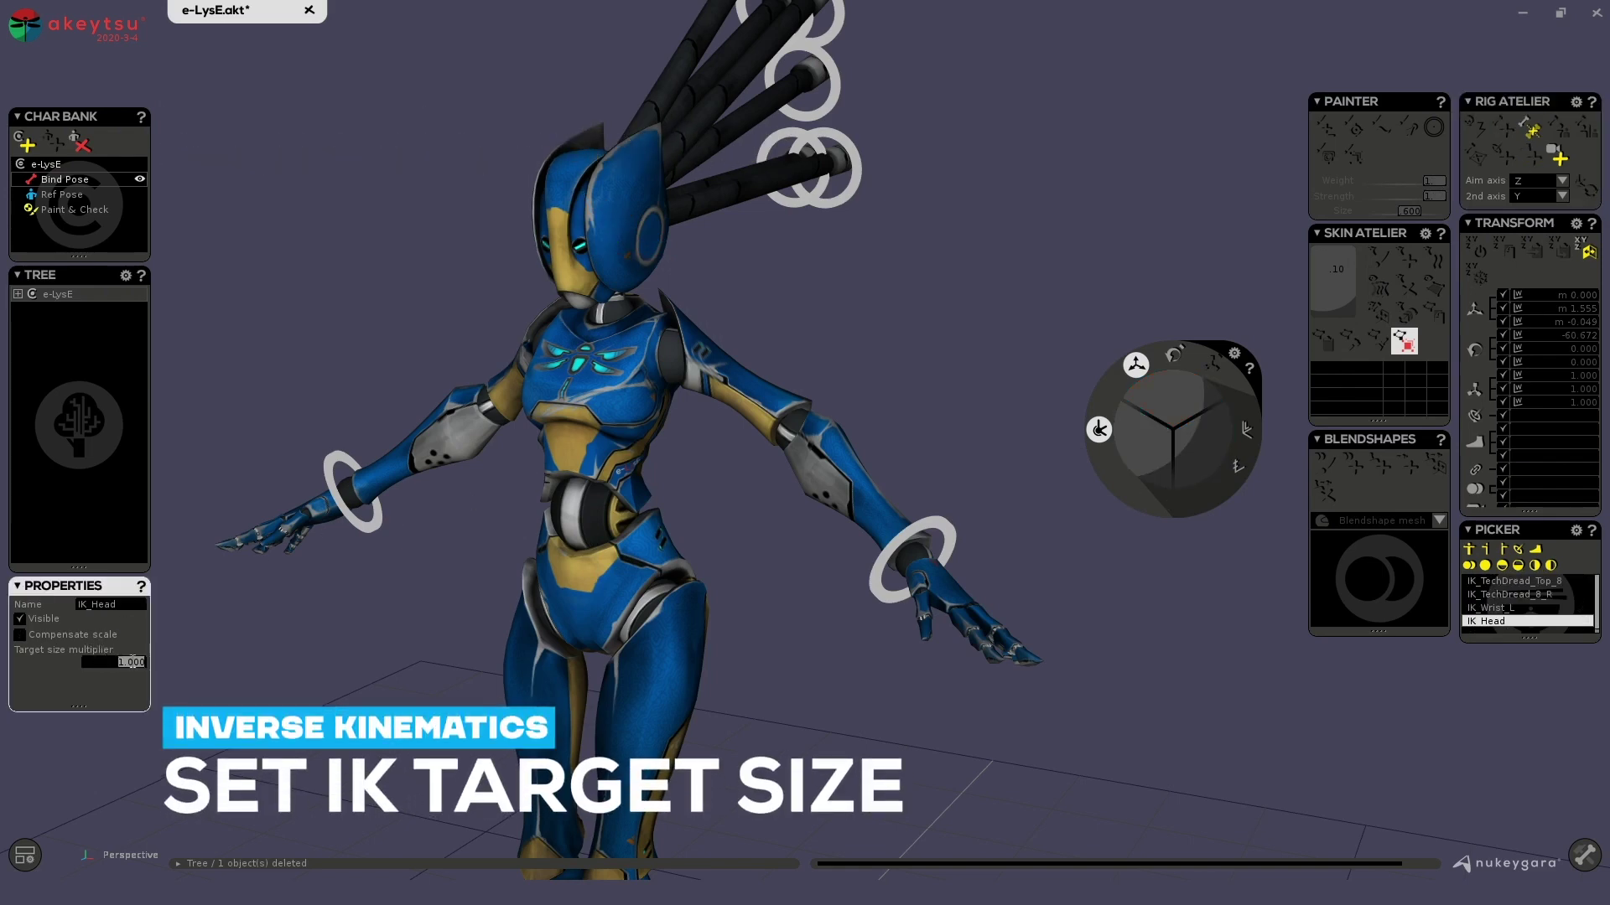
double_click(118, 663)
text(2)
key(Return)
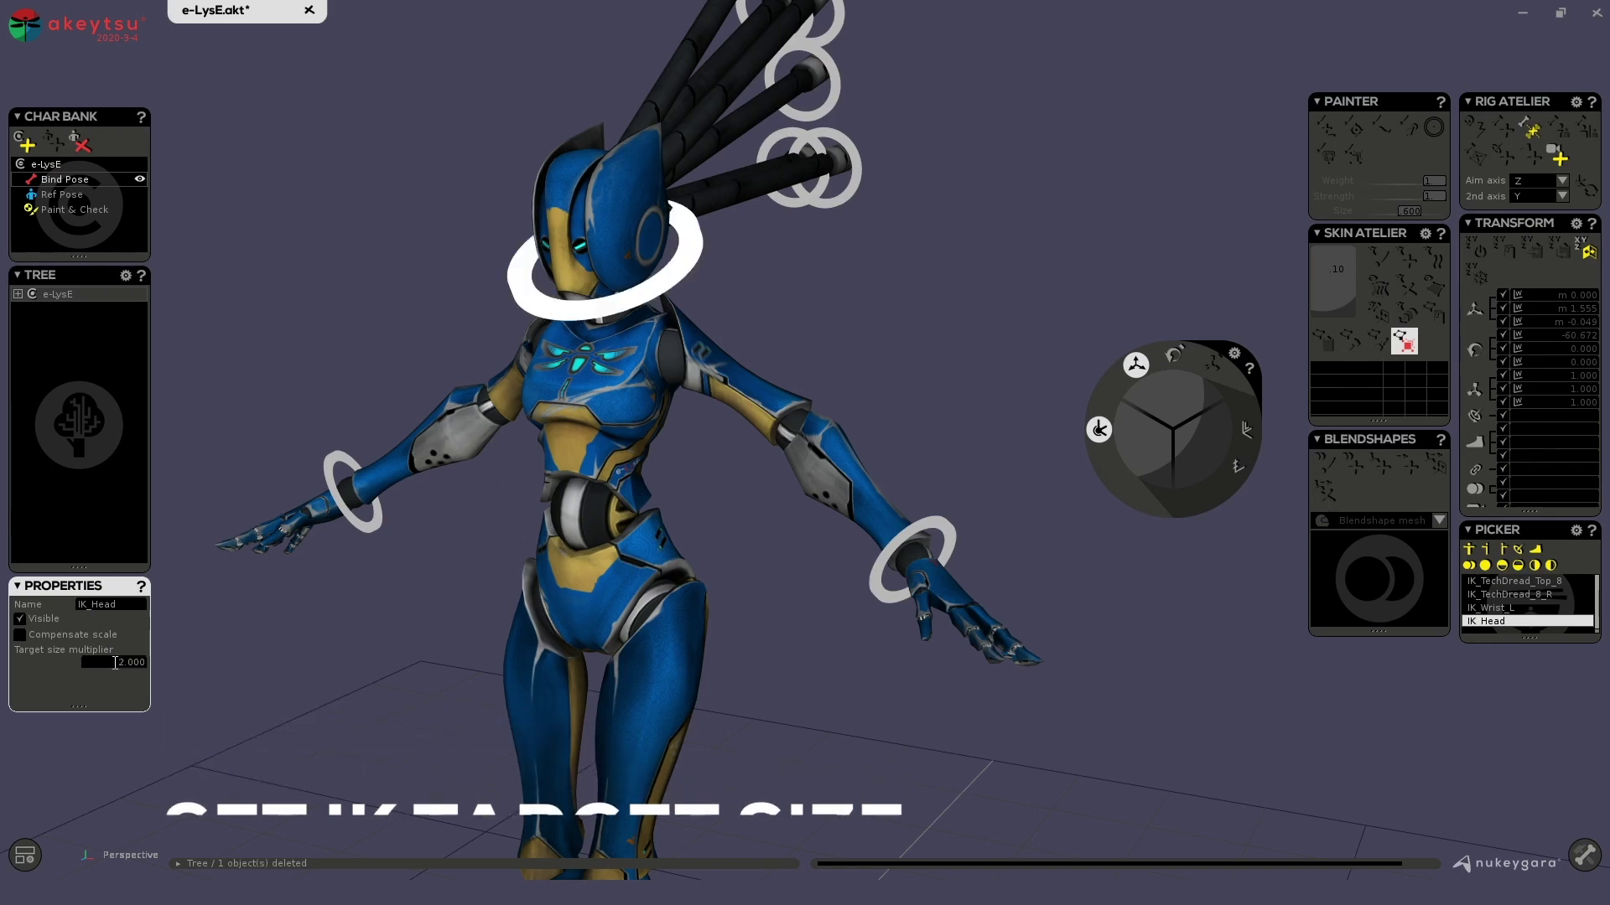
Try a target size multiplier of 0.5 on the left wrist's IK controller, and restore it to 1
click(933, 525)
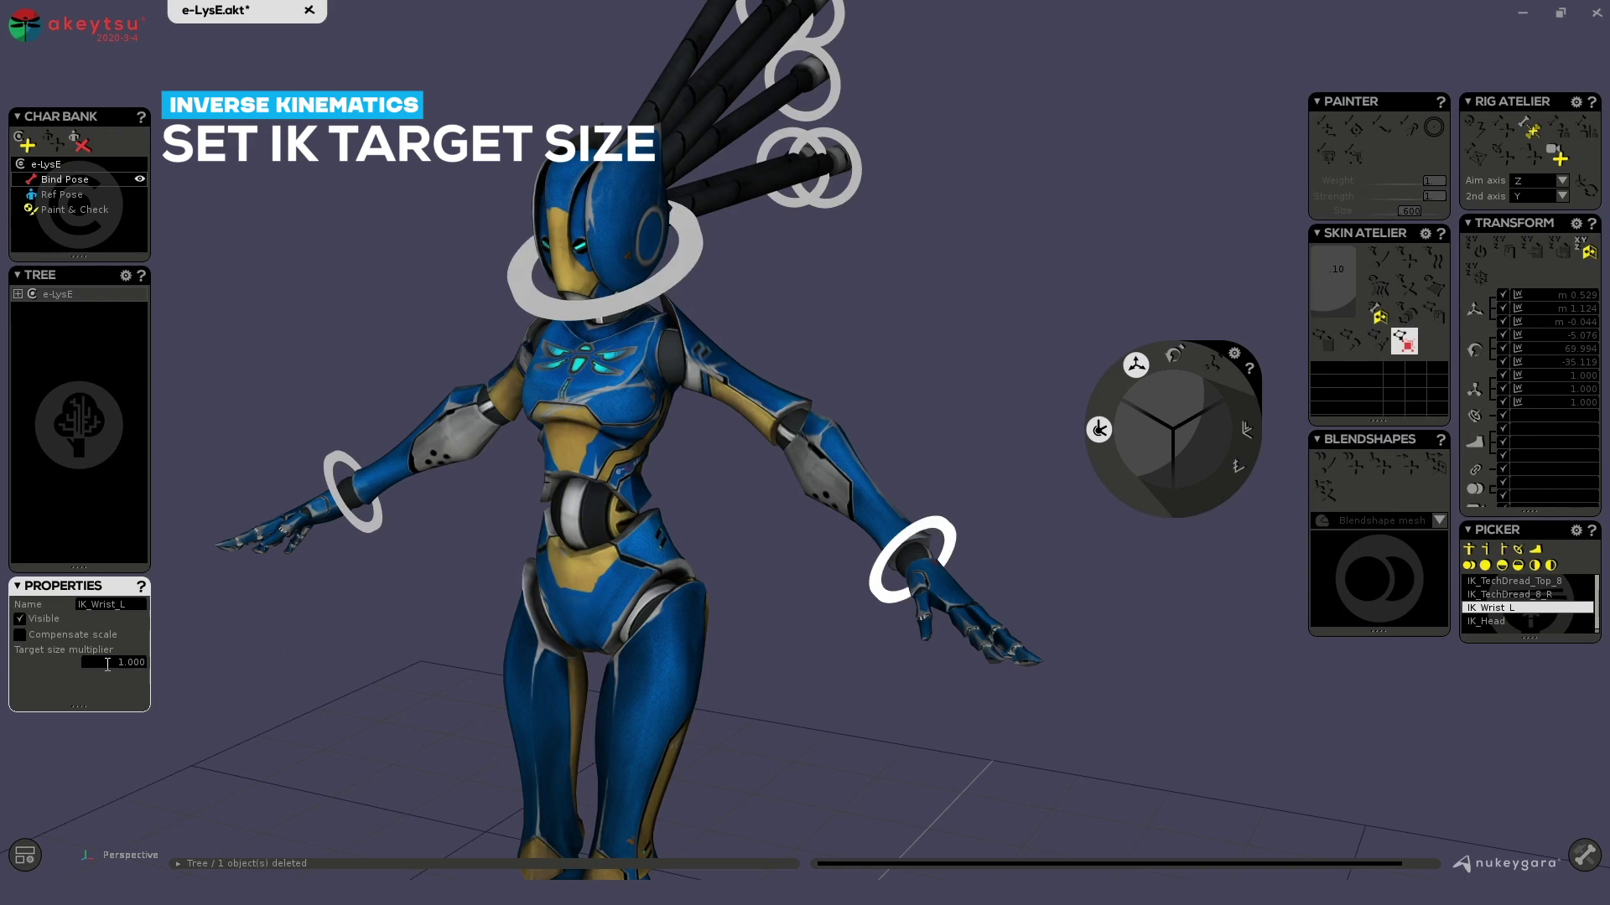
click(108, 663)
key(BackSpace)
key(Return)
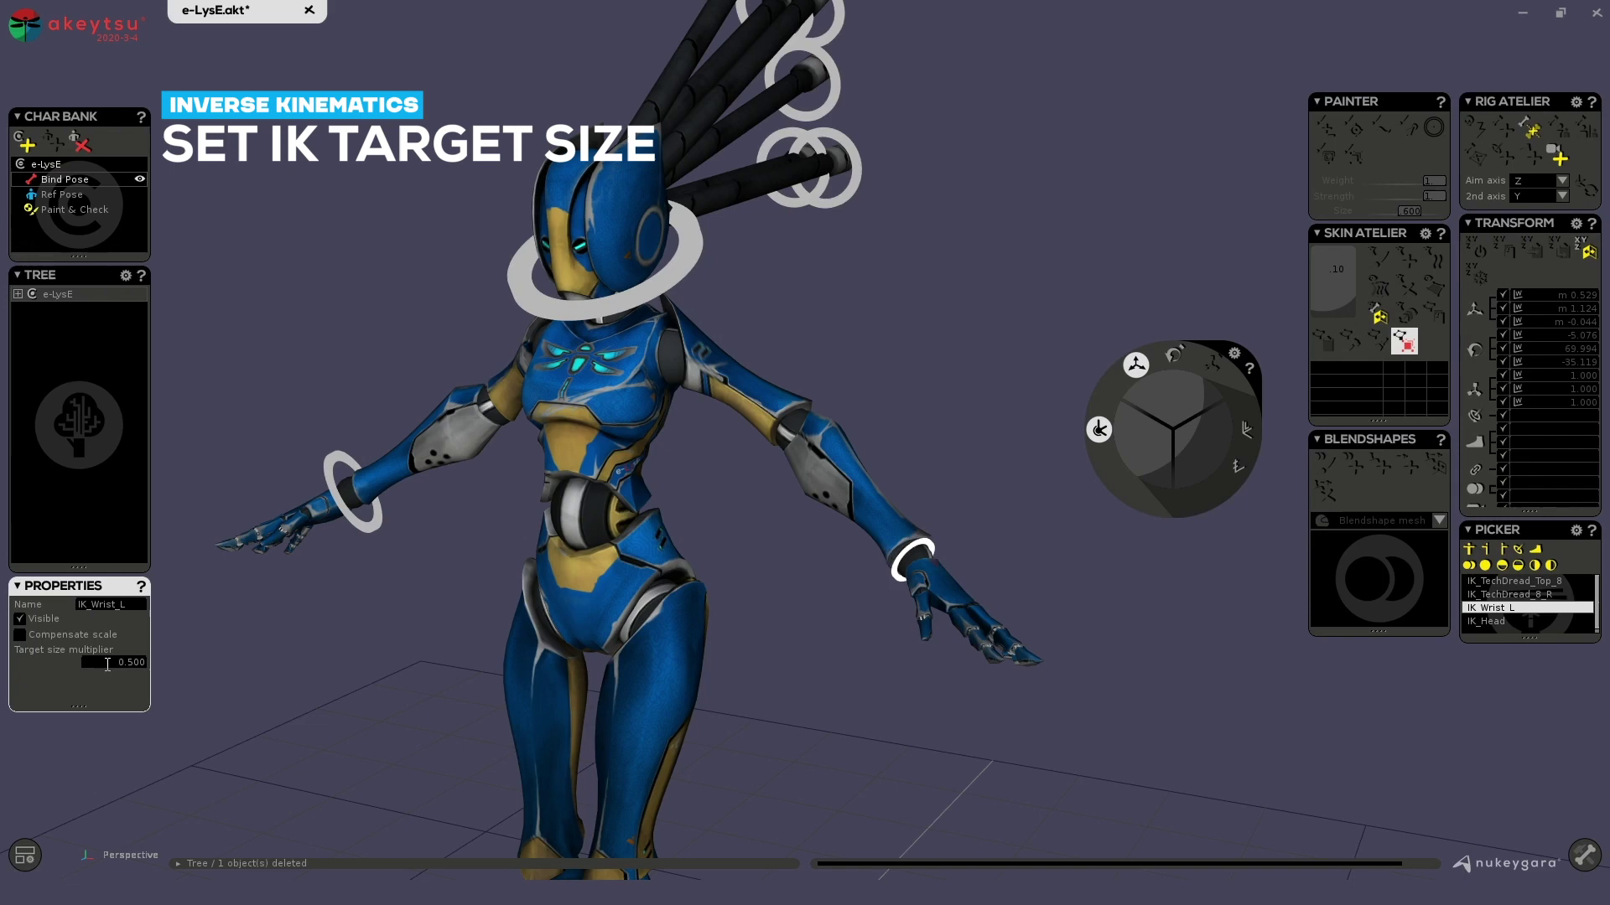
click(107, 663)
text(1)
key(Return)
Select the head IK controller and examine the full character from the front with the joint display shown, and hide the joints again
click(673, 259)
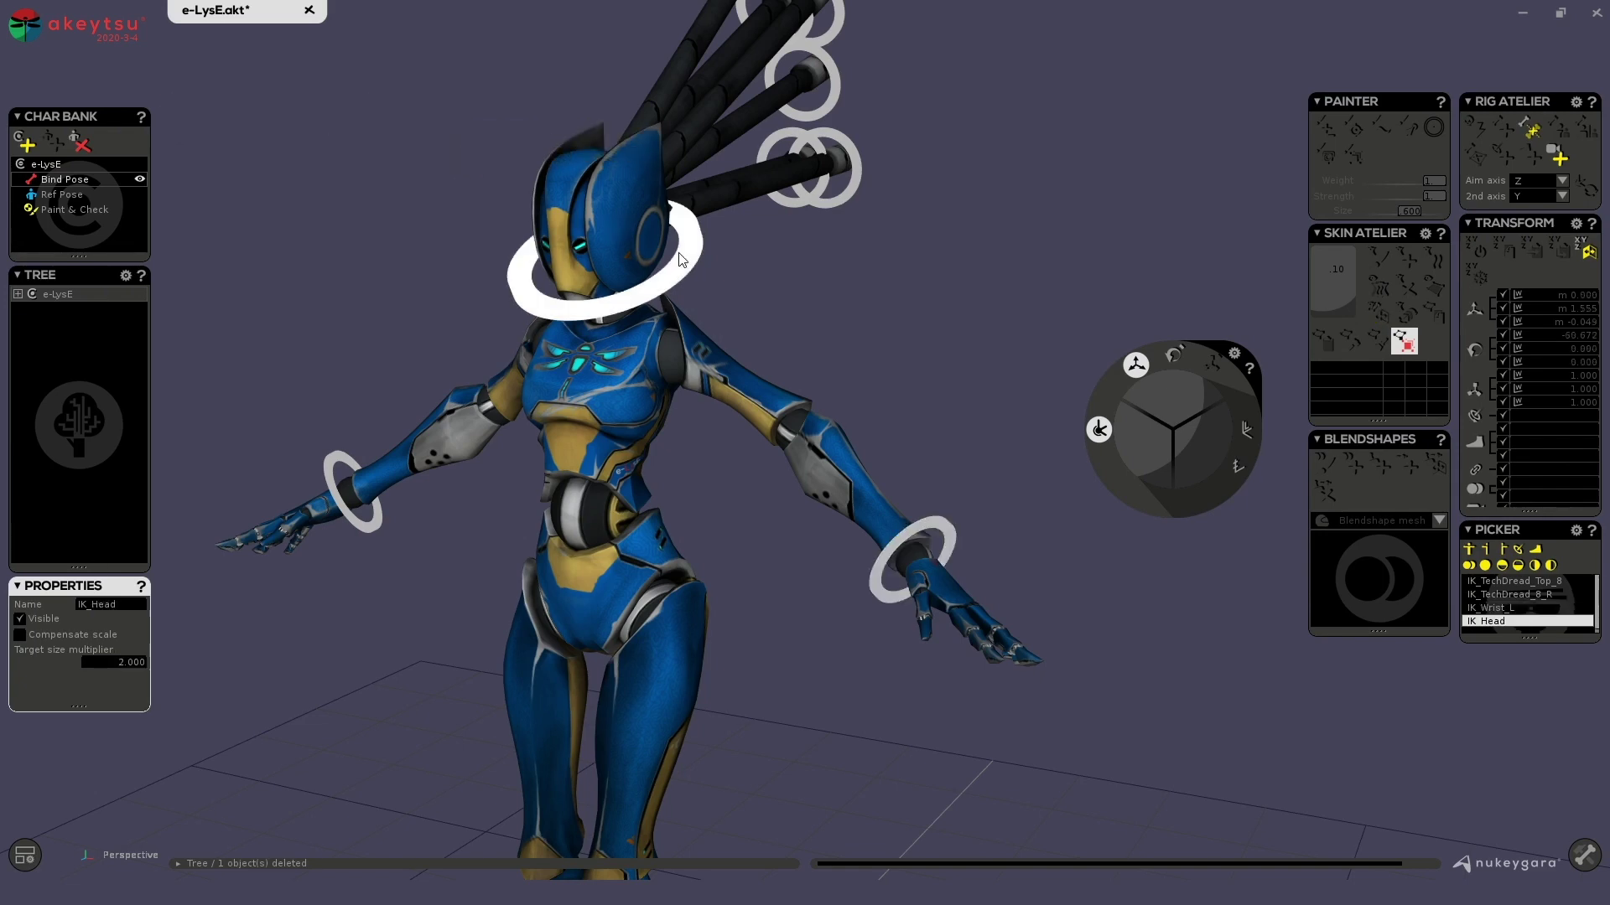
middle_drag(371, 619, 237, 409)
middle_drag(729, 189, 685, 181)
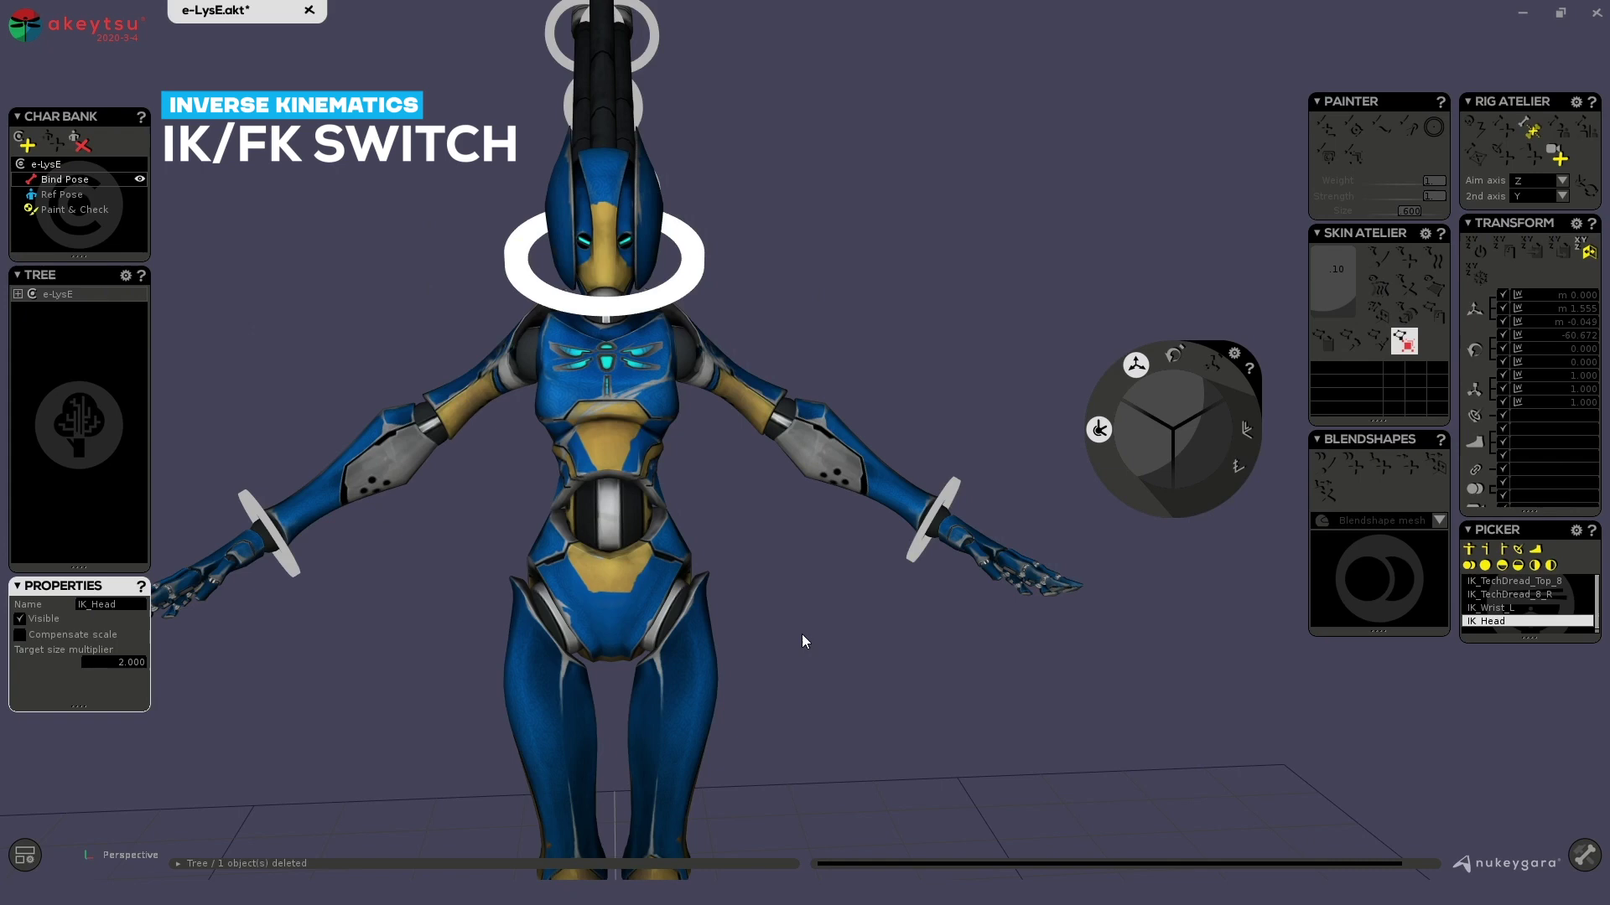
alt+middle_drag(802, 634, 829, 561)
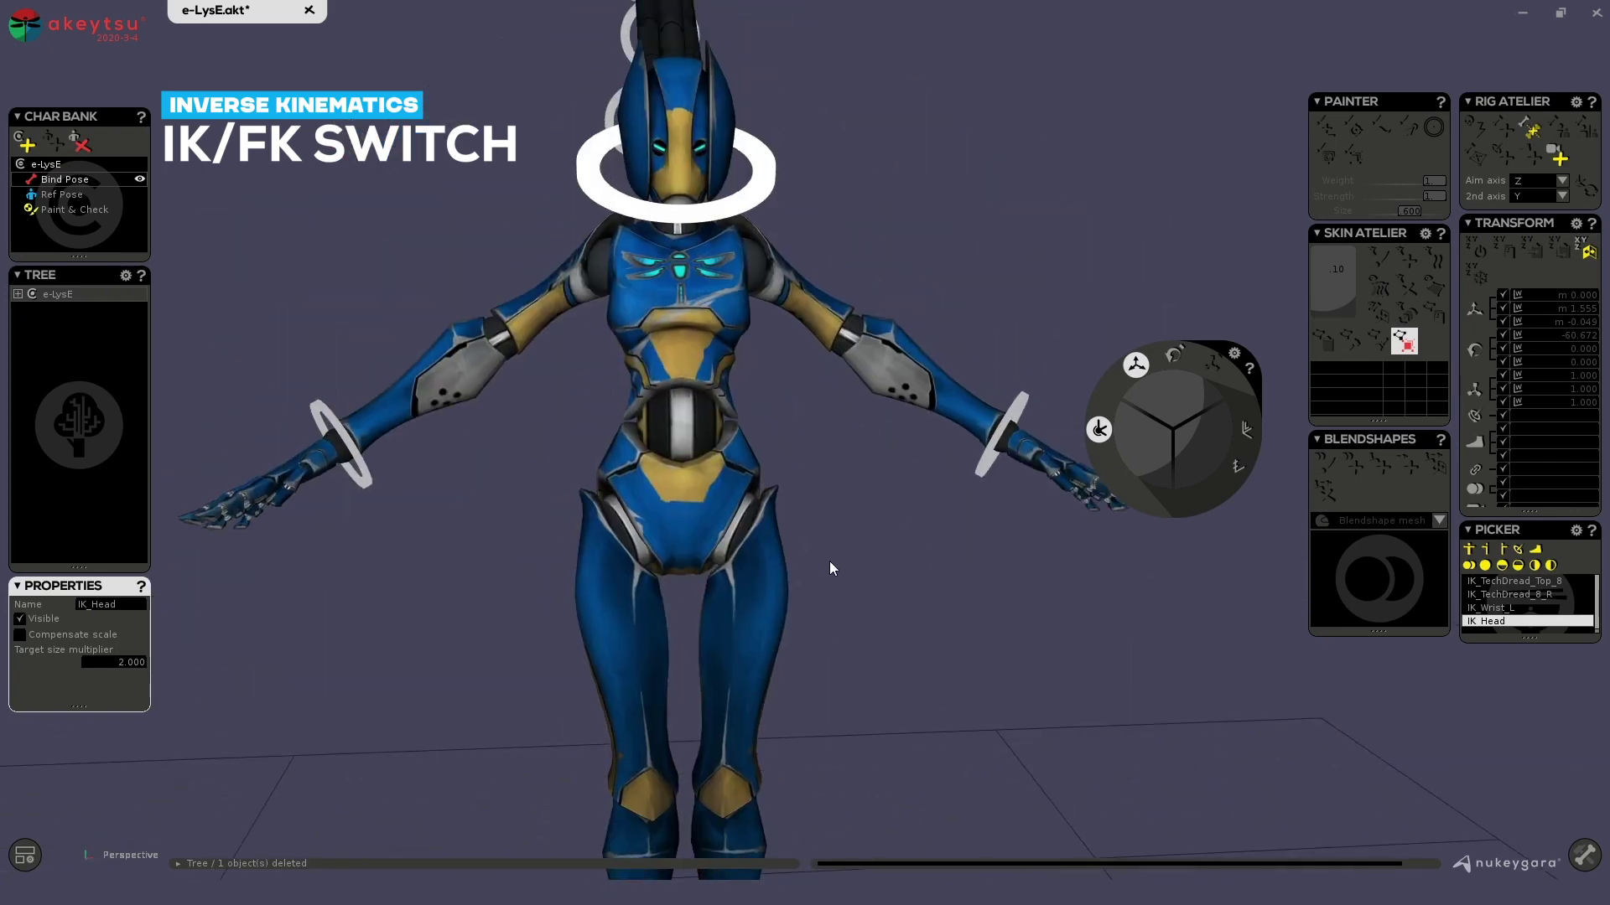
scroll(830, 562, down, 3)
middle_drag(858, 443, 920, 567)
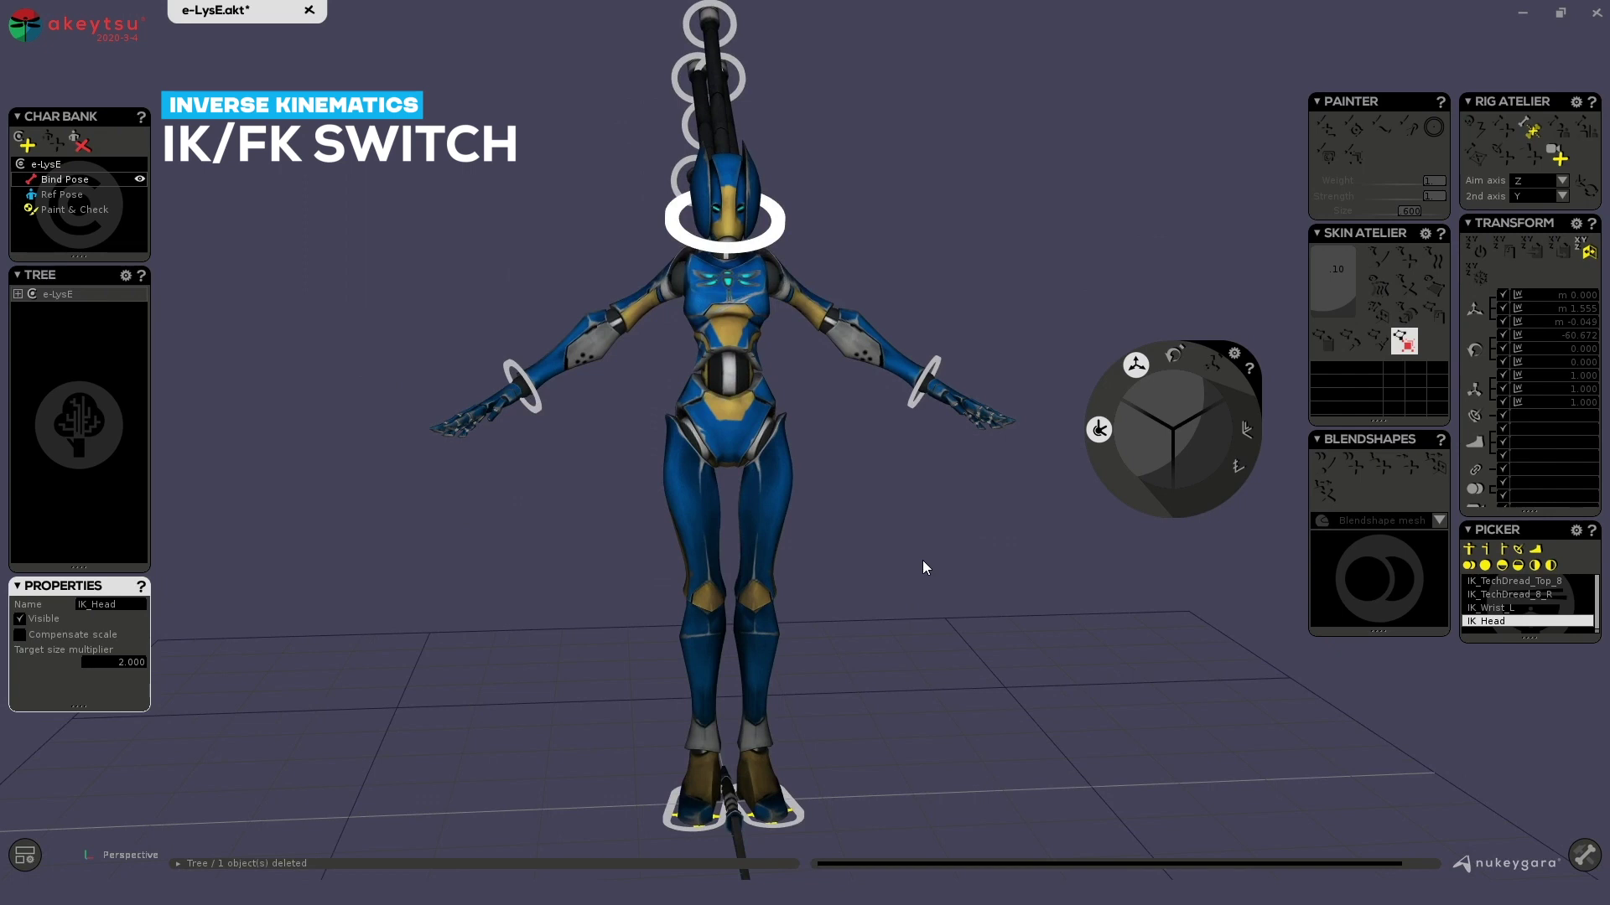
key(j)
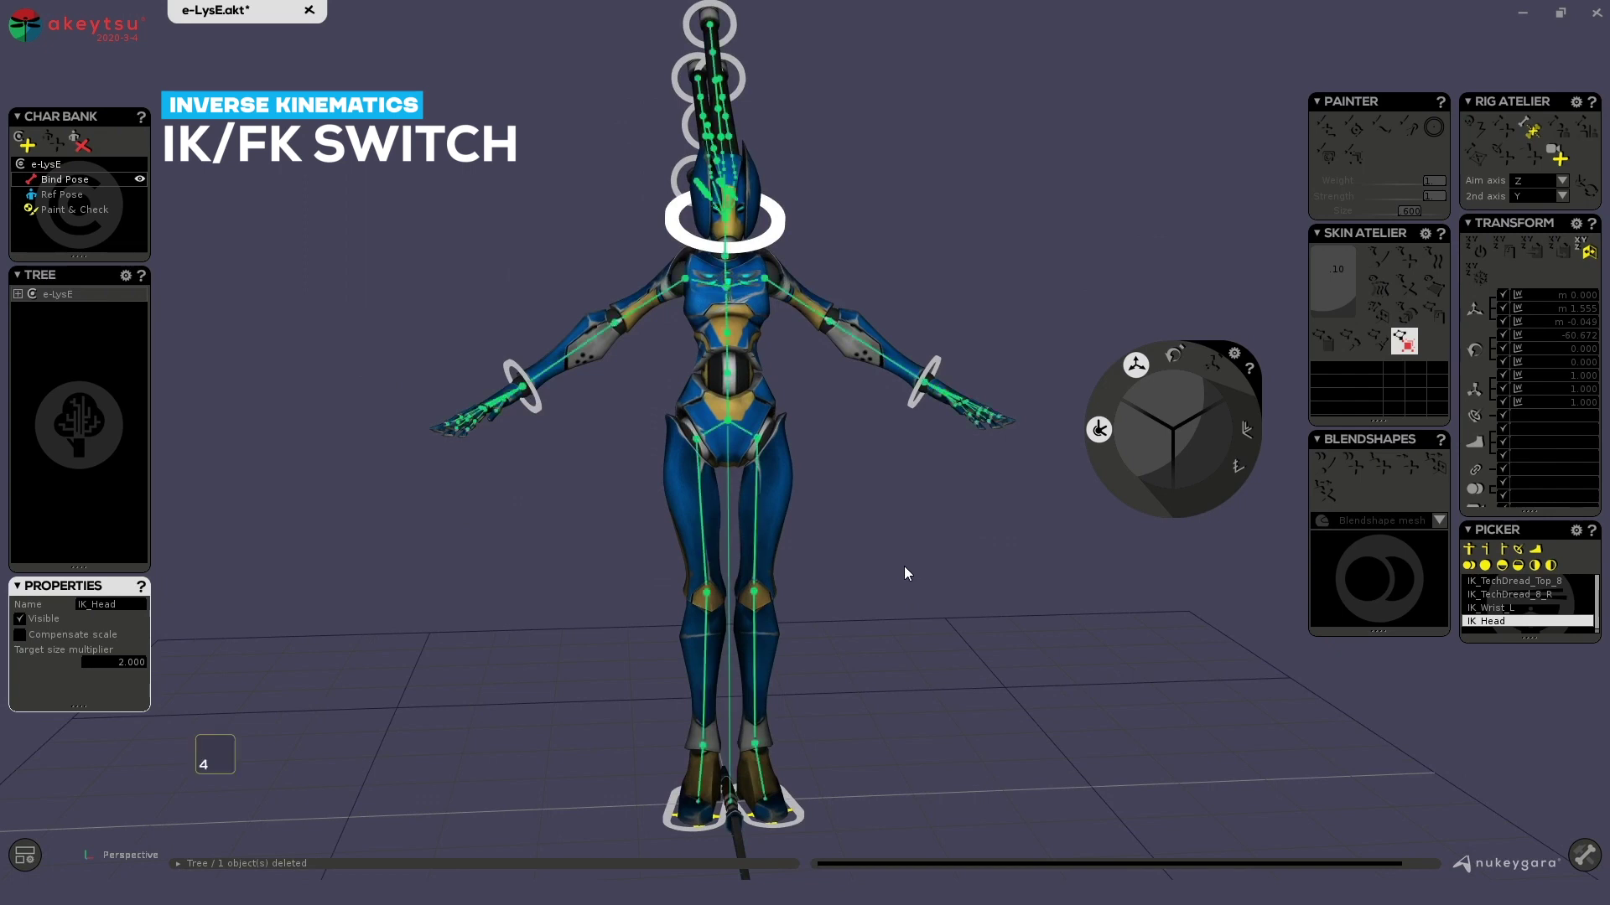
key(4)
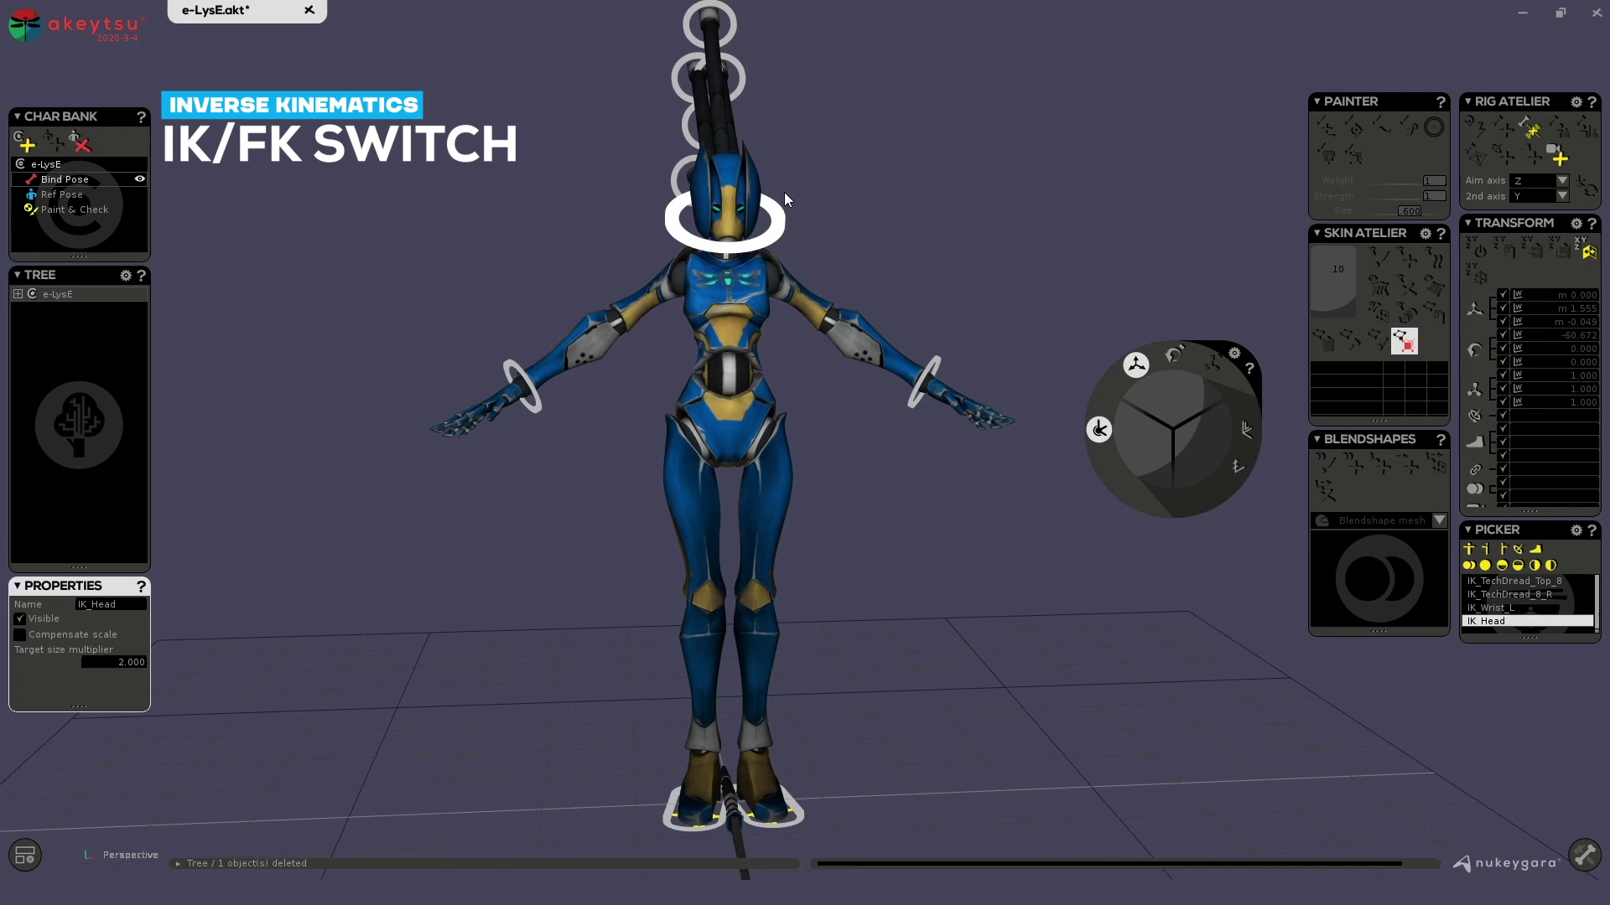
Display the Paint & Check pose and try moving the head IK controller, undoing the move
click(63, 210)
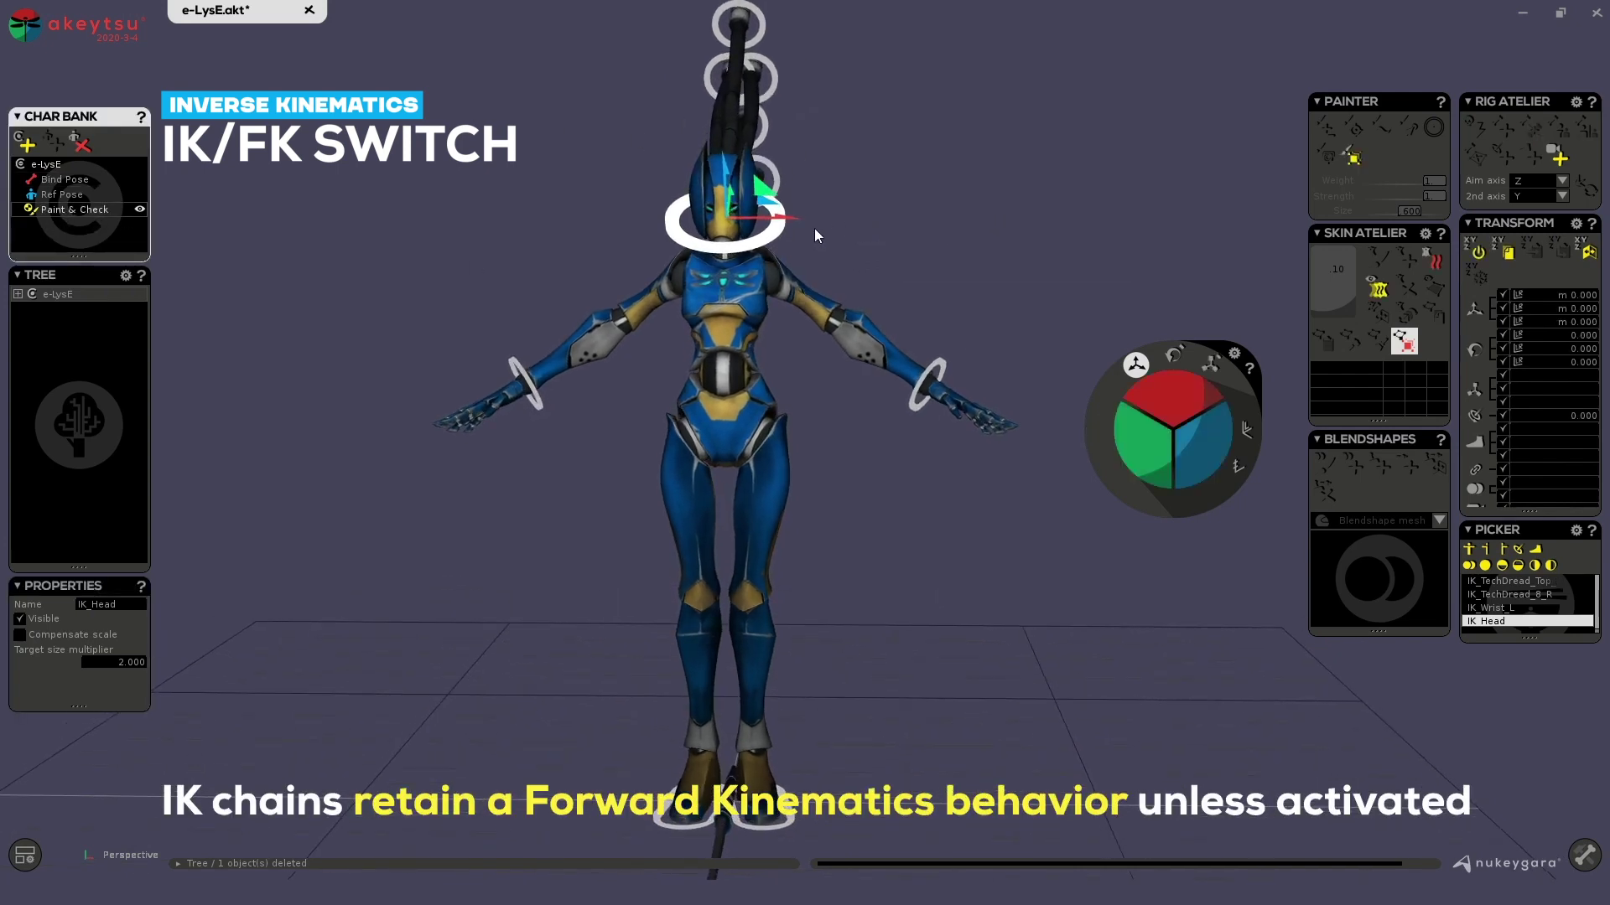
drag(725, 223, 722, 264)
key(ctrl+z)
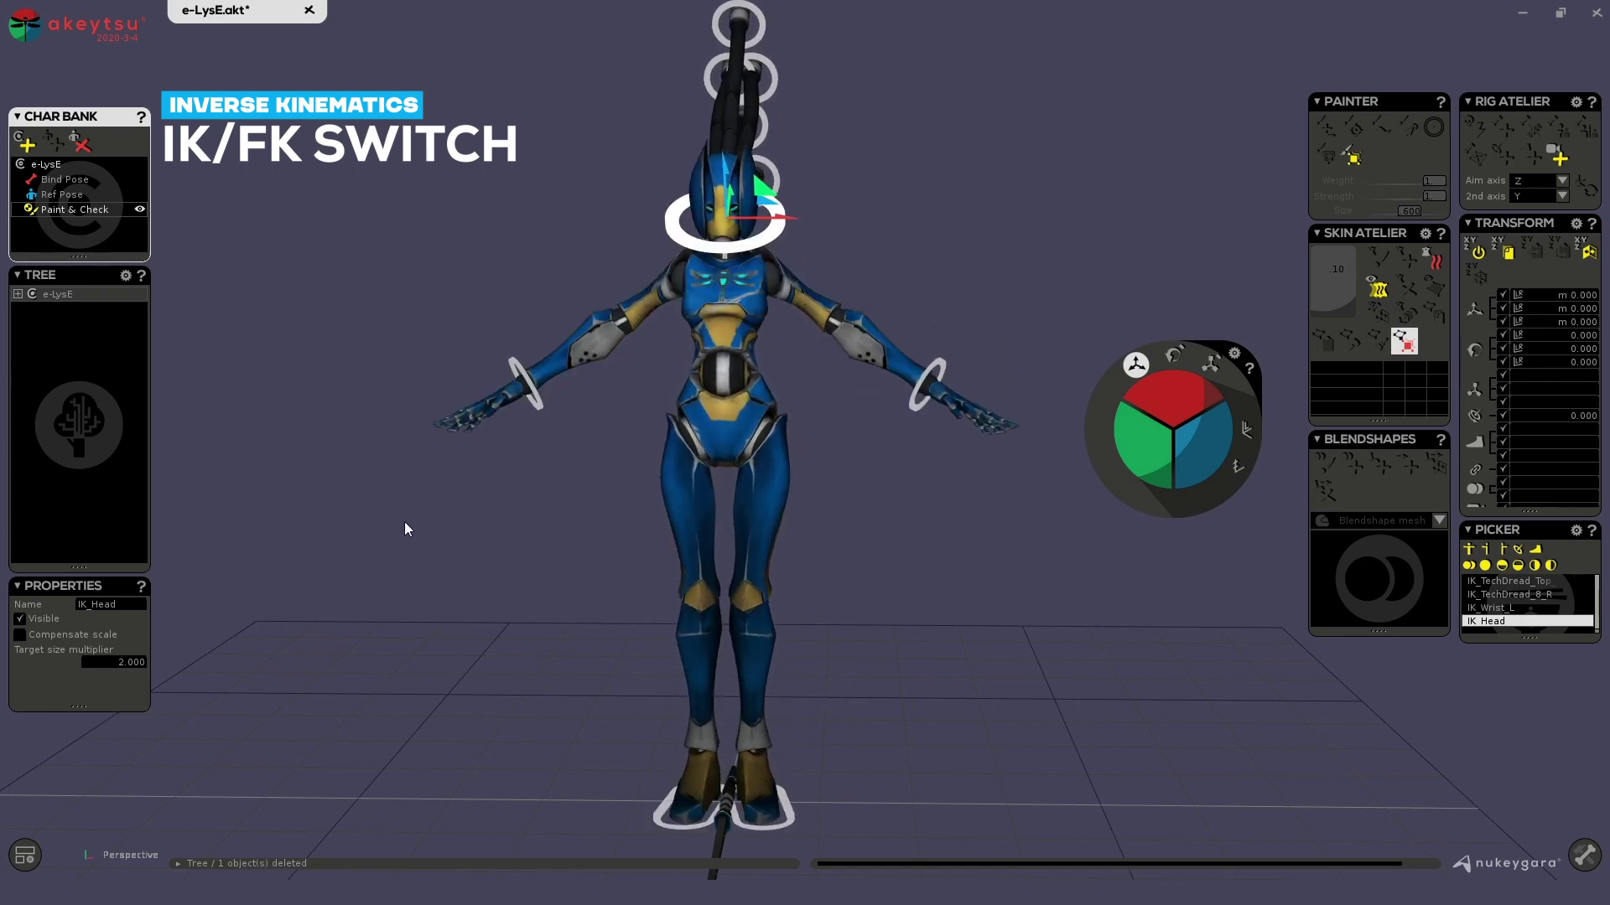
Activate IK on the left and right foot controllers
middle_drag(405, 522, 491, 570)
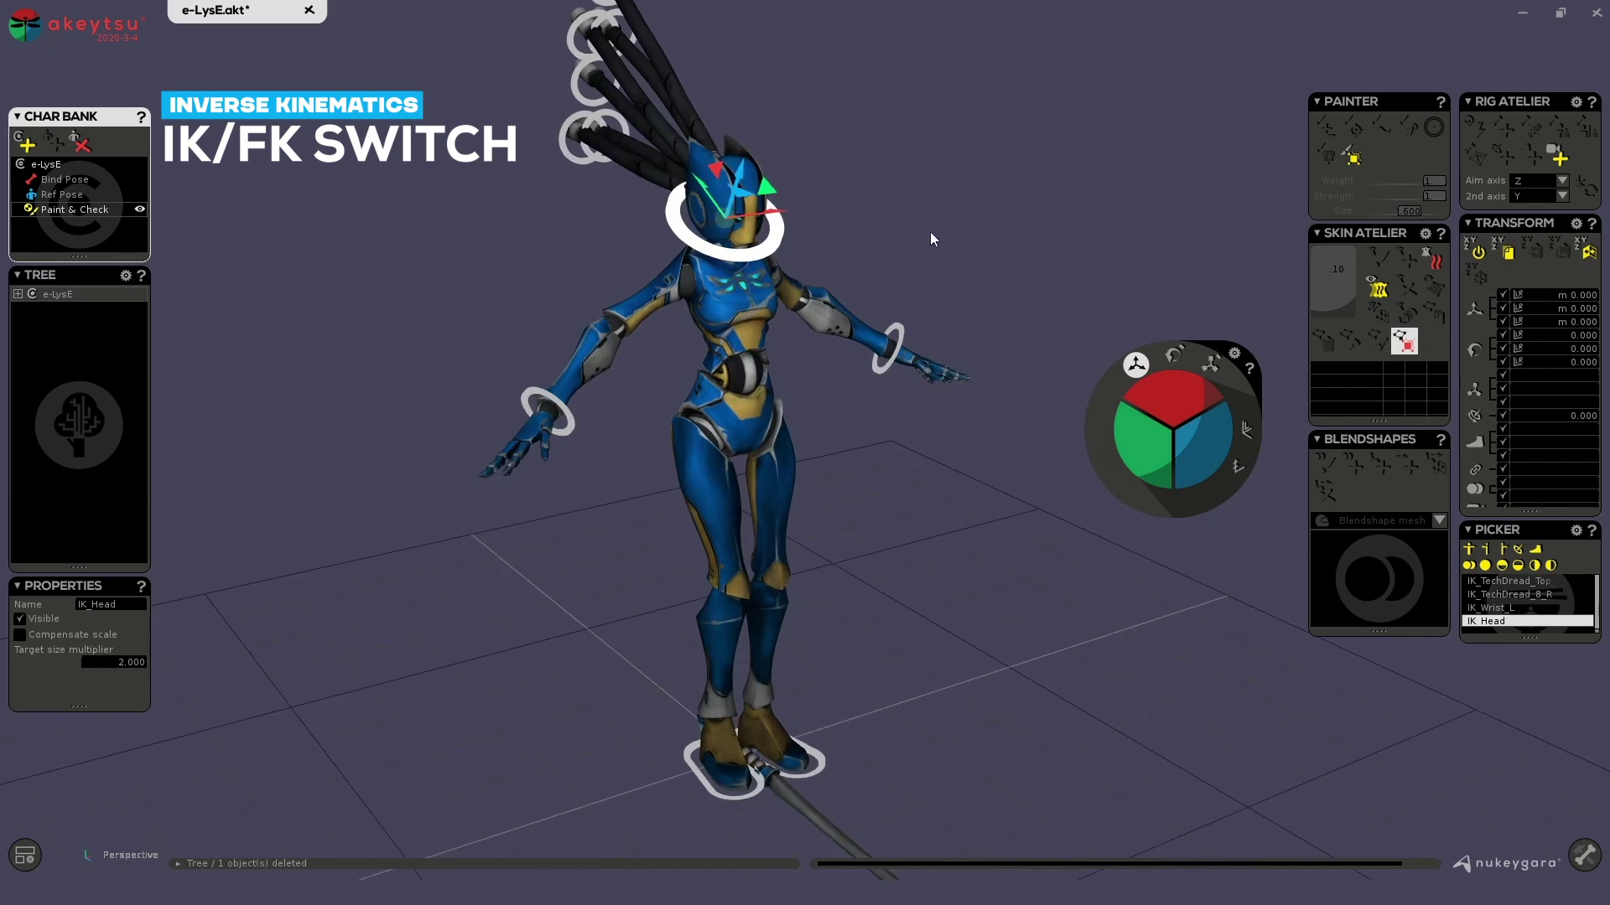
middle_drag(905, 187, 1000, 179)
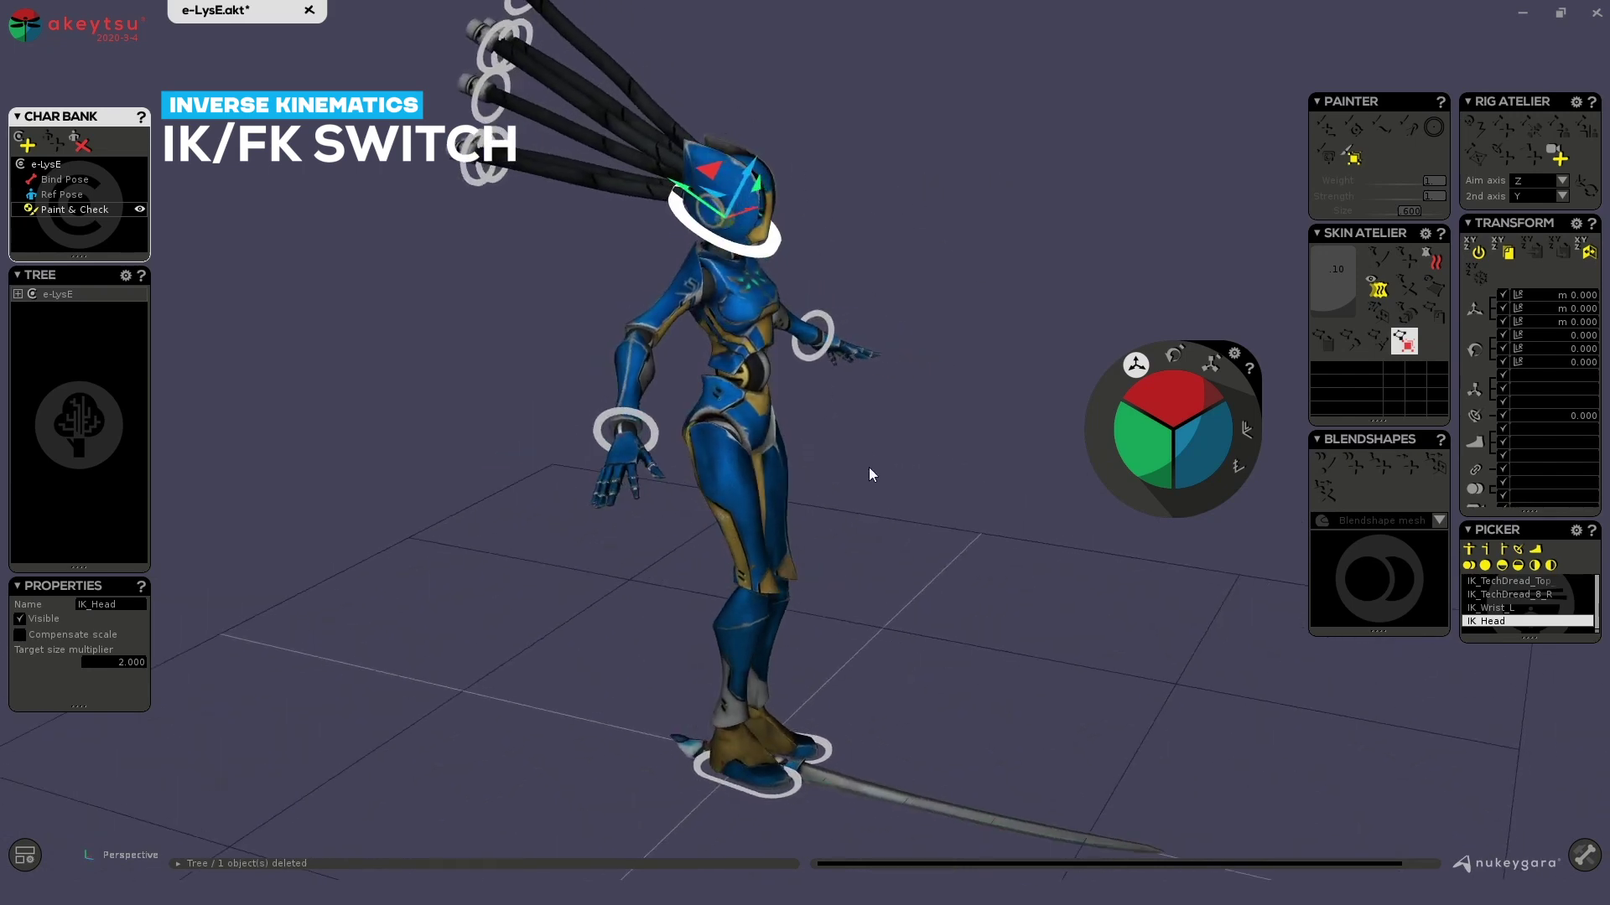
middle_drag(870, 469, 753, 535)
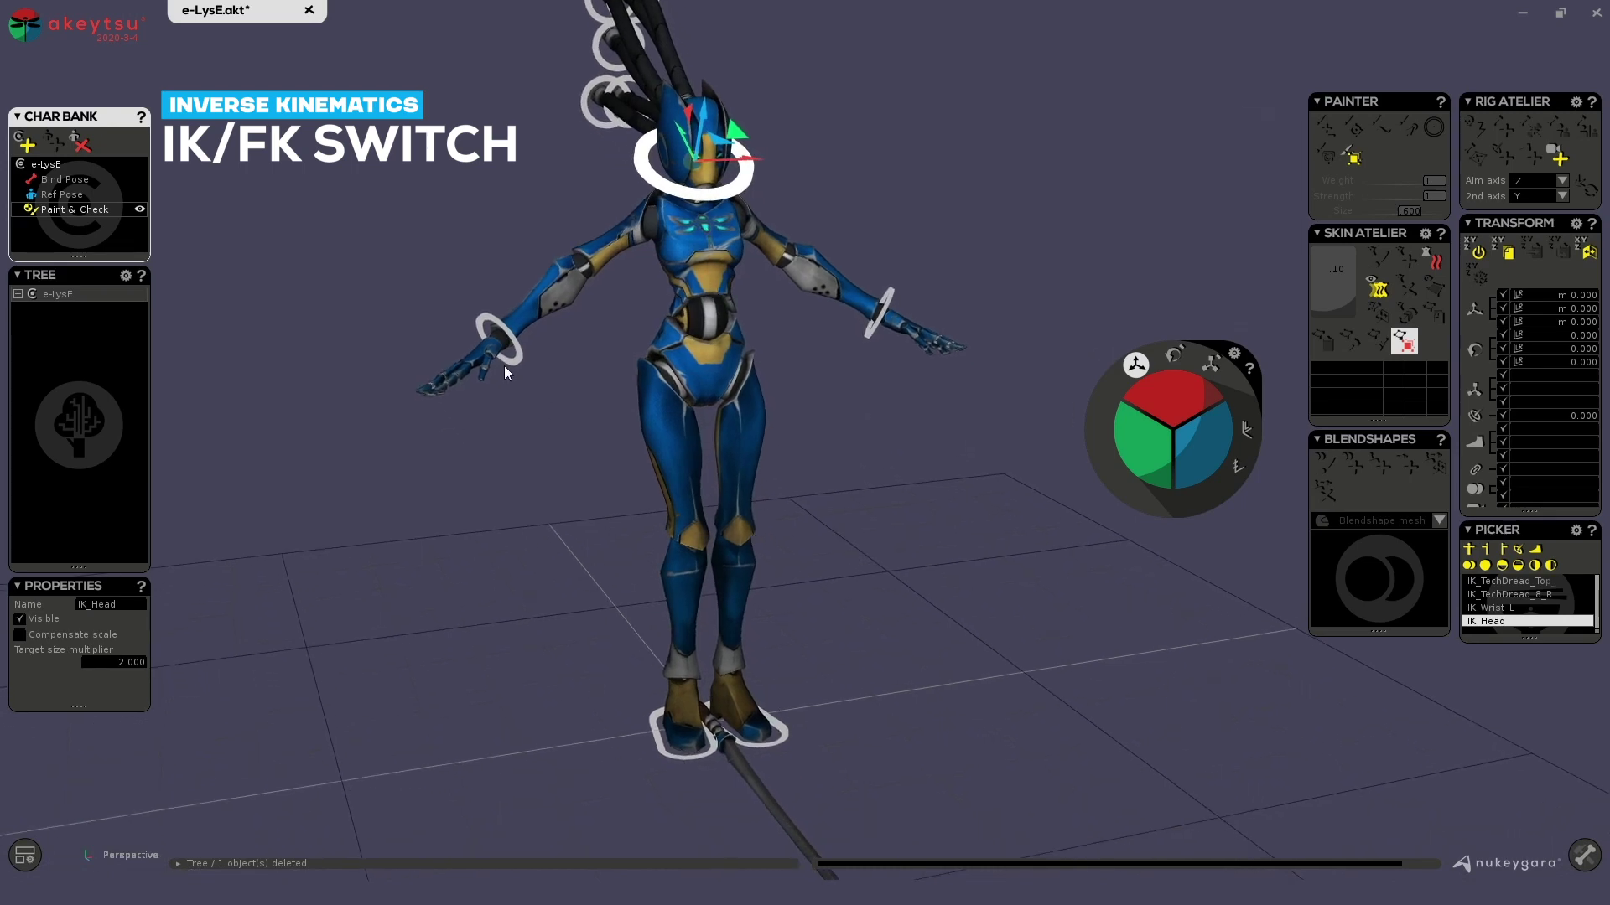
middle_drag(518, 389, 597, 431)
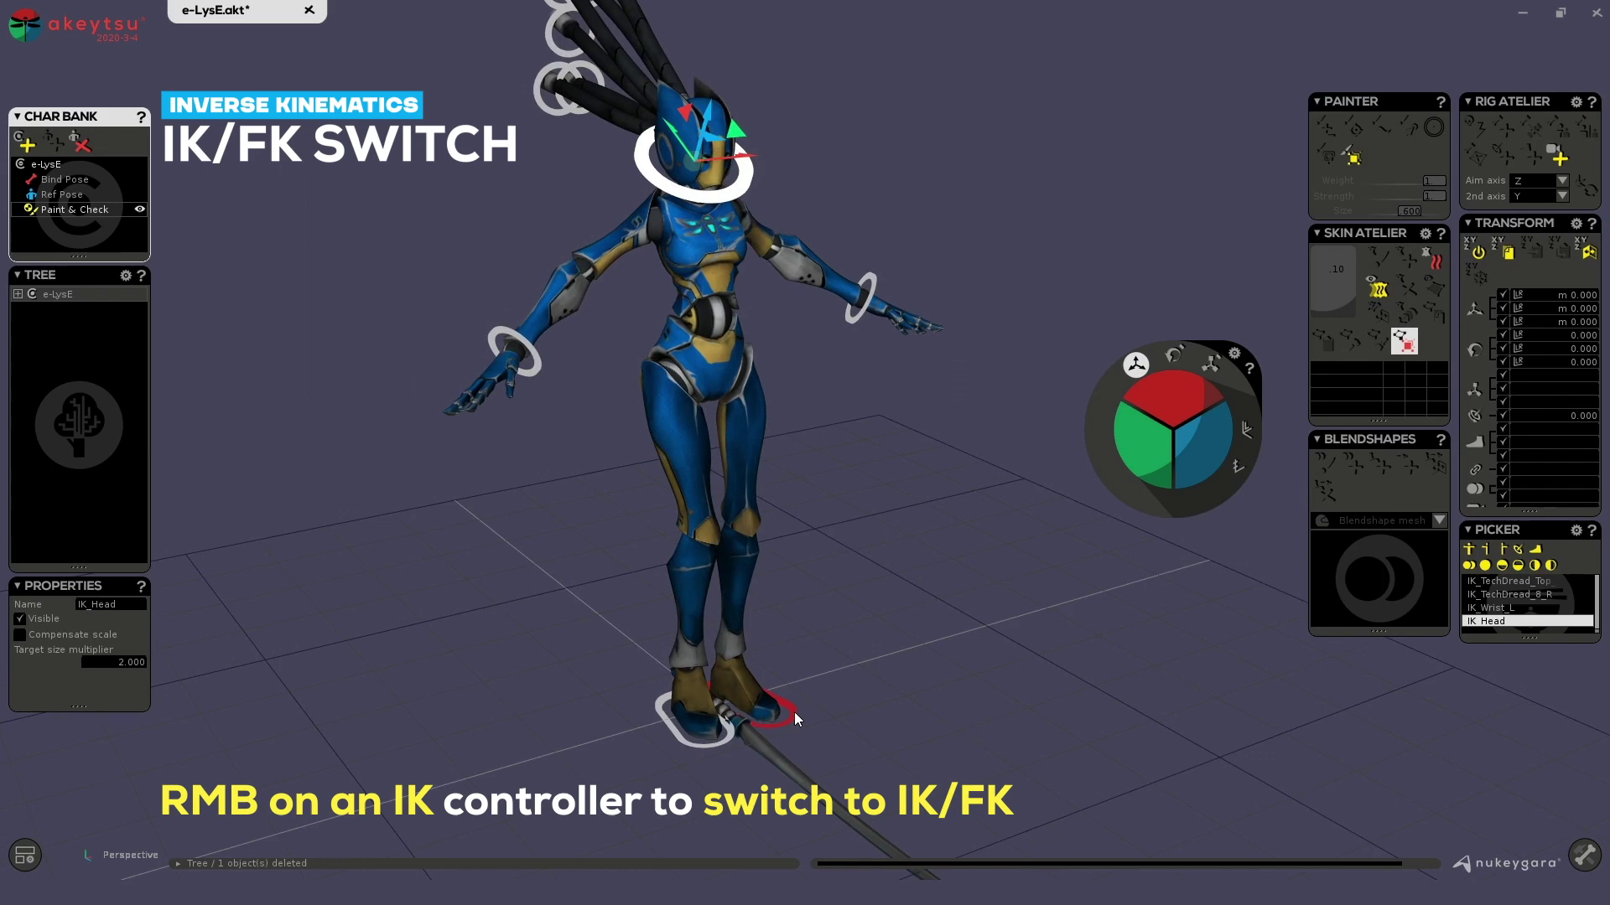
right_click(677, 741)
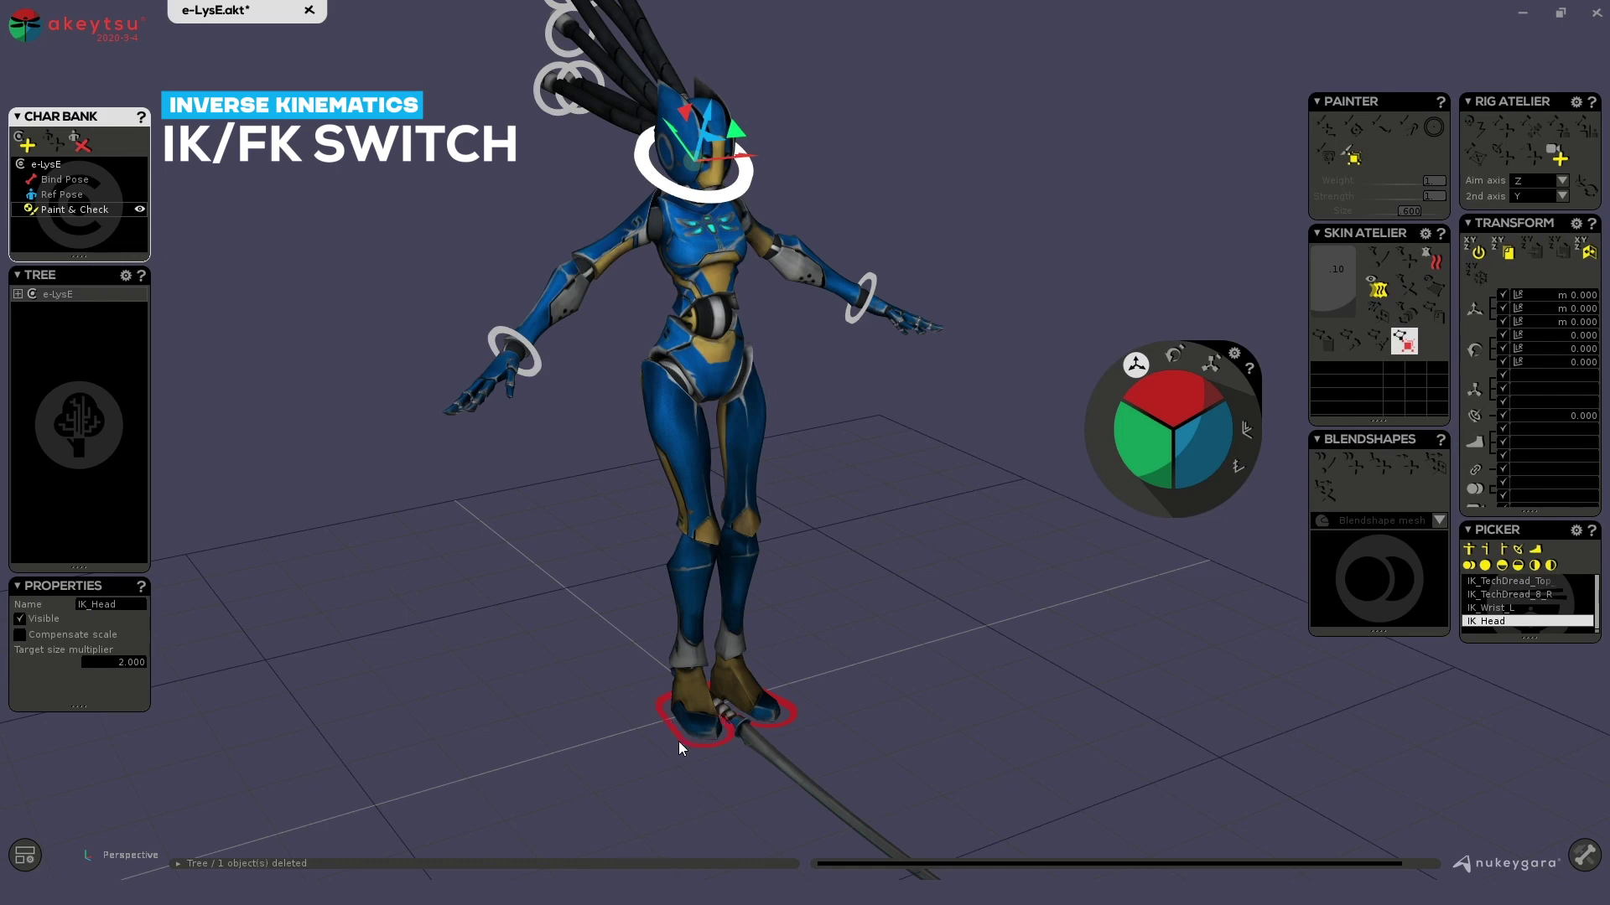
Test moving the head IK controller, and select the left wrist's IK controller in animation mode
middle_drag(519, 444, 752, 454)
mouse_move(702, 174)
mouse_down()
mouse_move(685, 224)
mouse_move(738, 161)
mouse_move(637, 183)
mouse_move(734, 151)
mouse_move(573, 168)
mouse_move(738, 155)
mouse_move(713, 159)
mouse_up()
middle_drag(712, 160, 597, 290)
drag(685, 159, 736, 161)
click(870, 324)
middle_drag(918, 218, 975, 252)
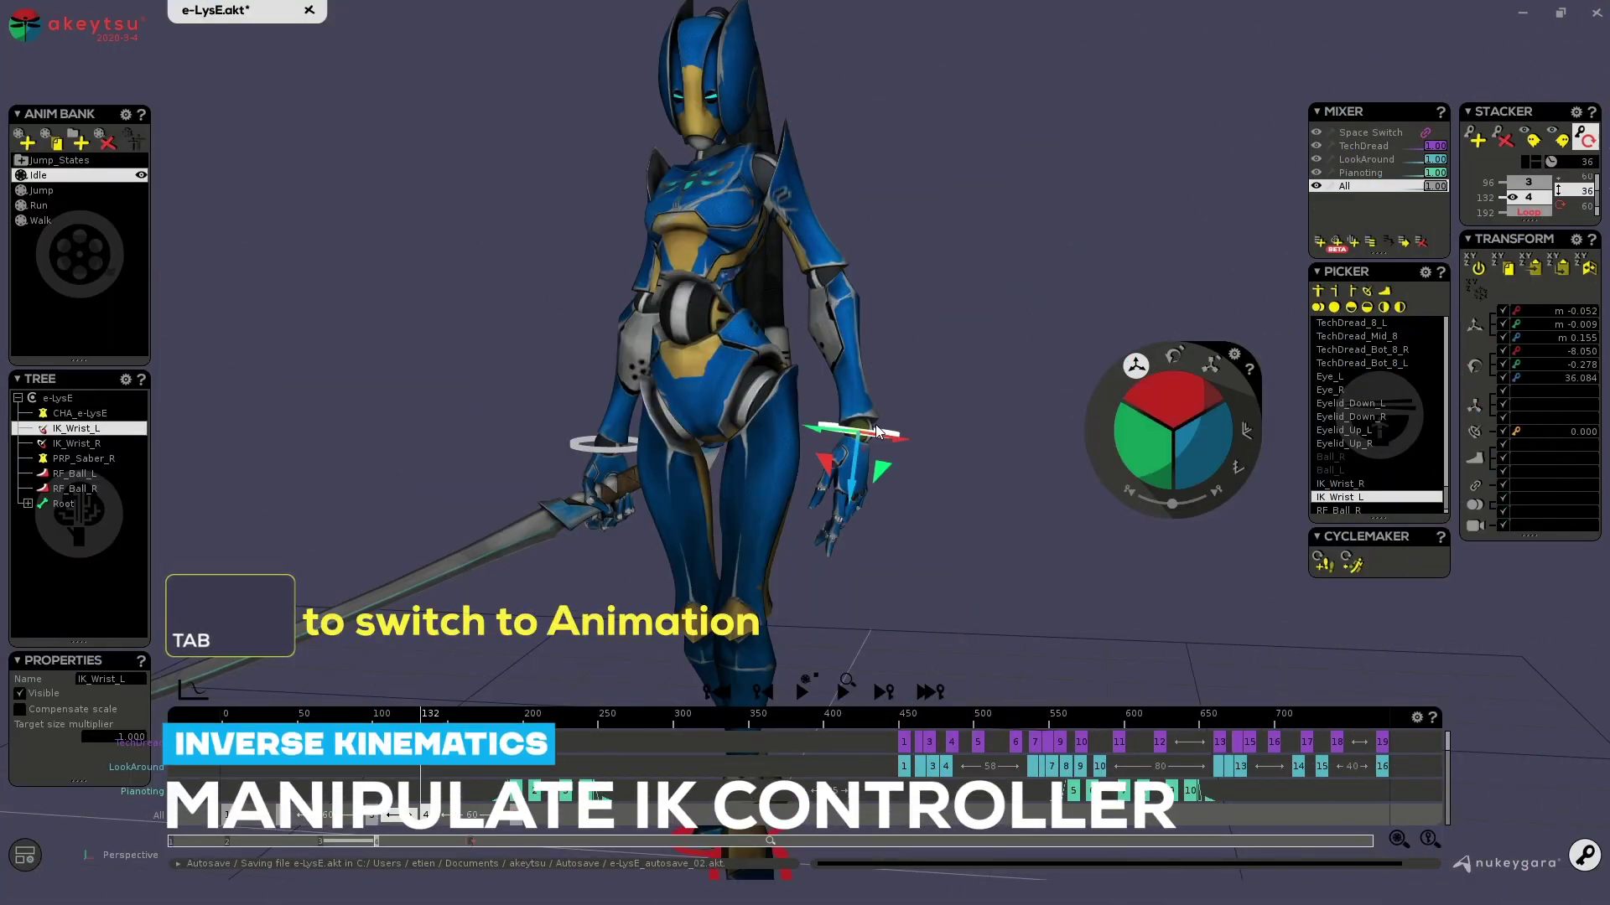
Move the left wrist's IK controller to bend the arm, reaching a position of about X -0.012, Y 0.085, Z 0.151 m
middle_drag(861, 438, 832, 434)
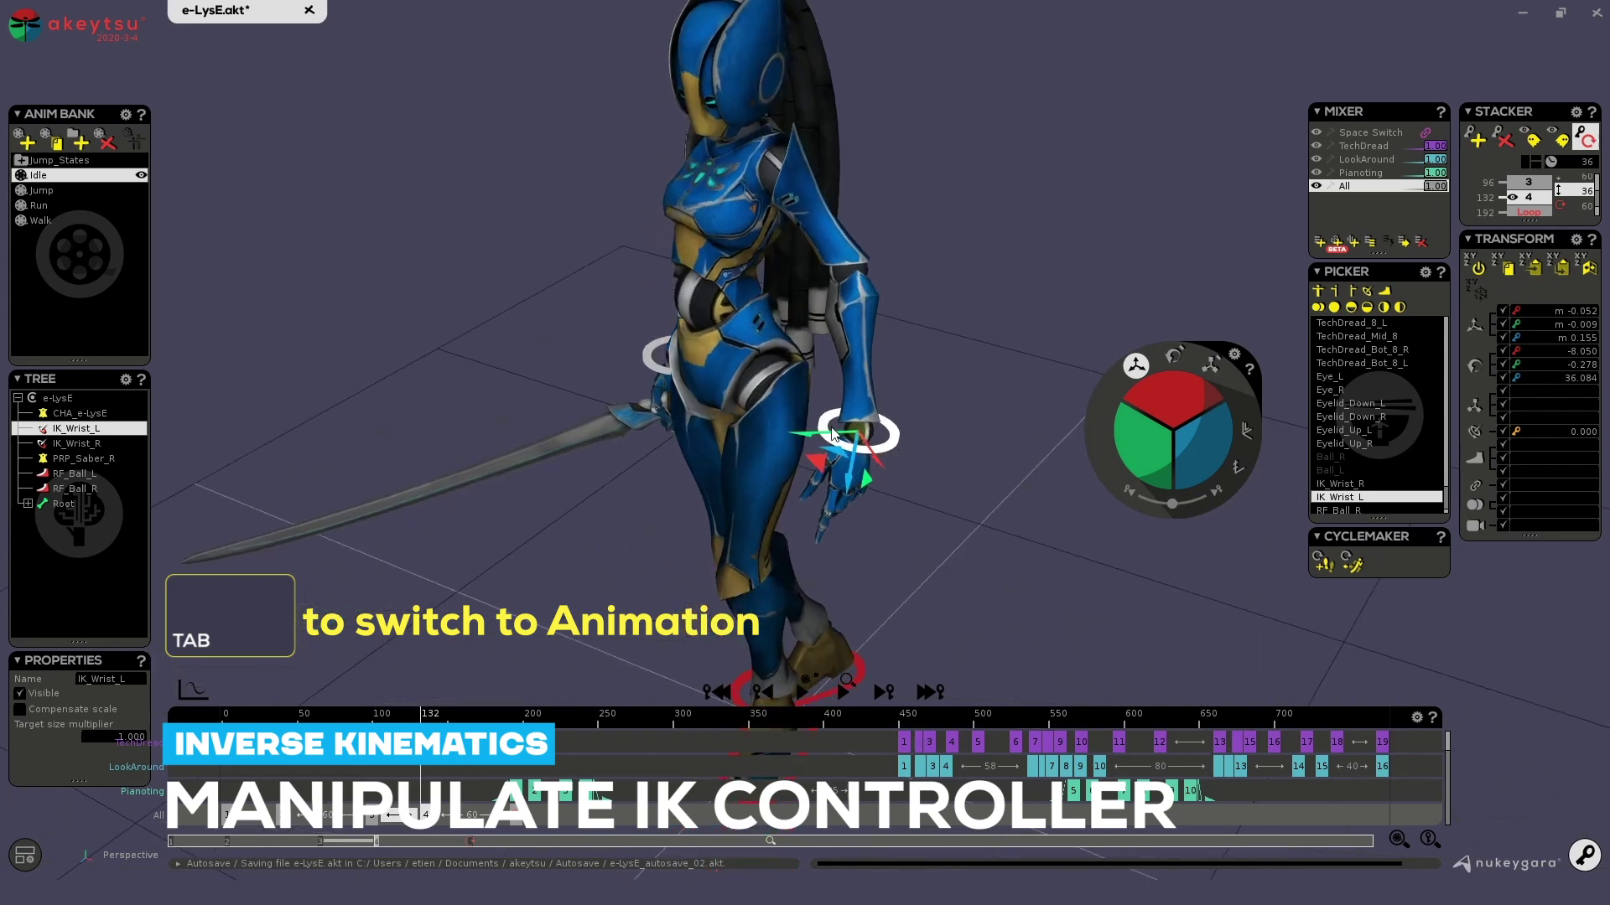
middle_drag(946, 420, 891, 445)
drag(891, 444, 940, 420)
mouse_move(940, 419)
middle_down()
mouse_move(918, 402)
mouse_move(927, 428)
middle_up()
drag(927, 428, 872, 419)
middle_drag(872, 419, 872, 408)
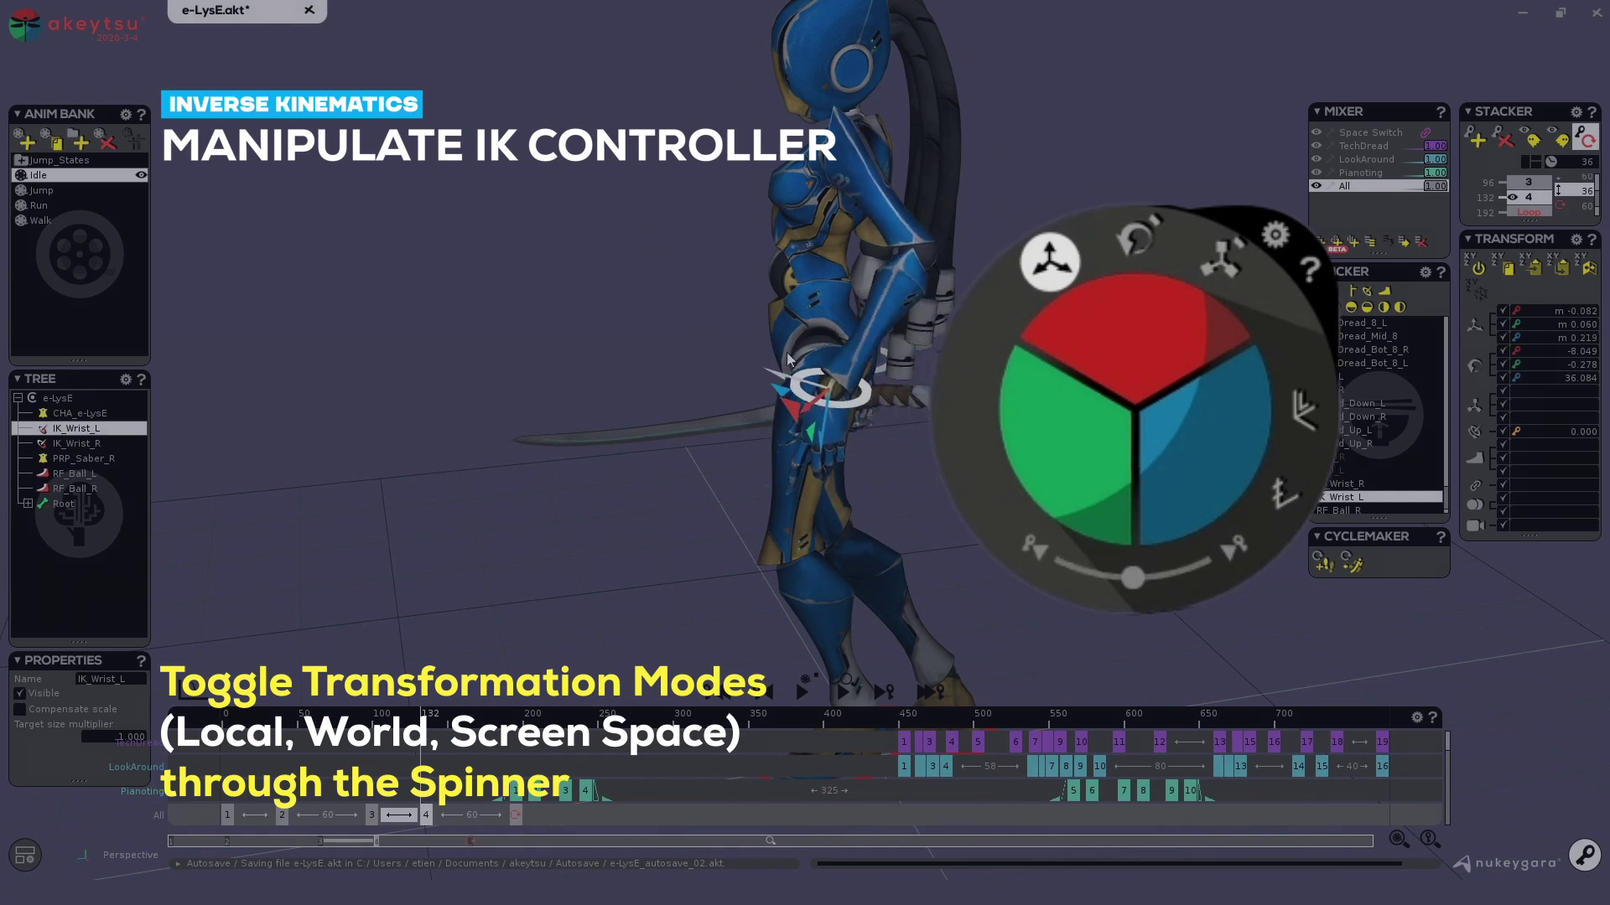
middle_drag(482, 372, 839, 285)
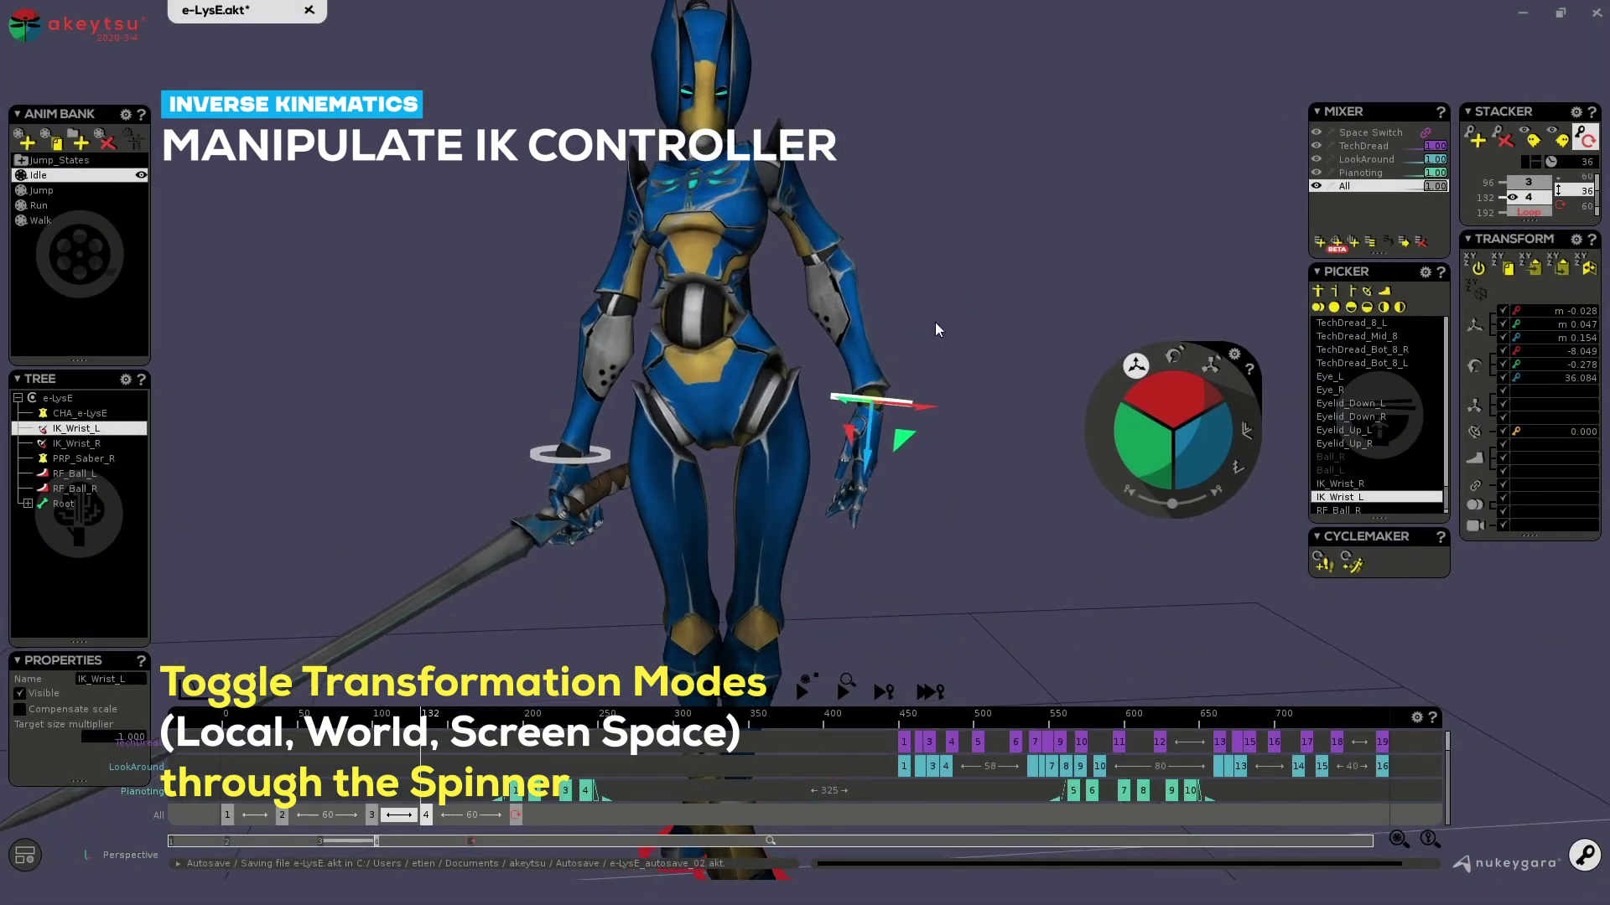
drag(883, 394, 892, 385)
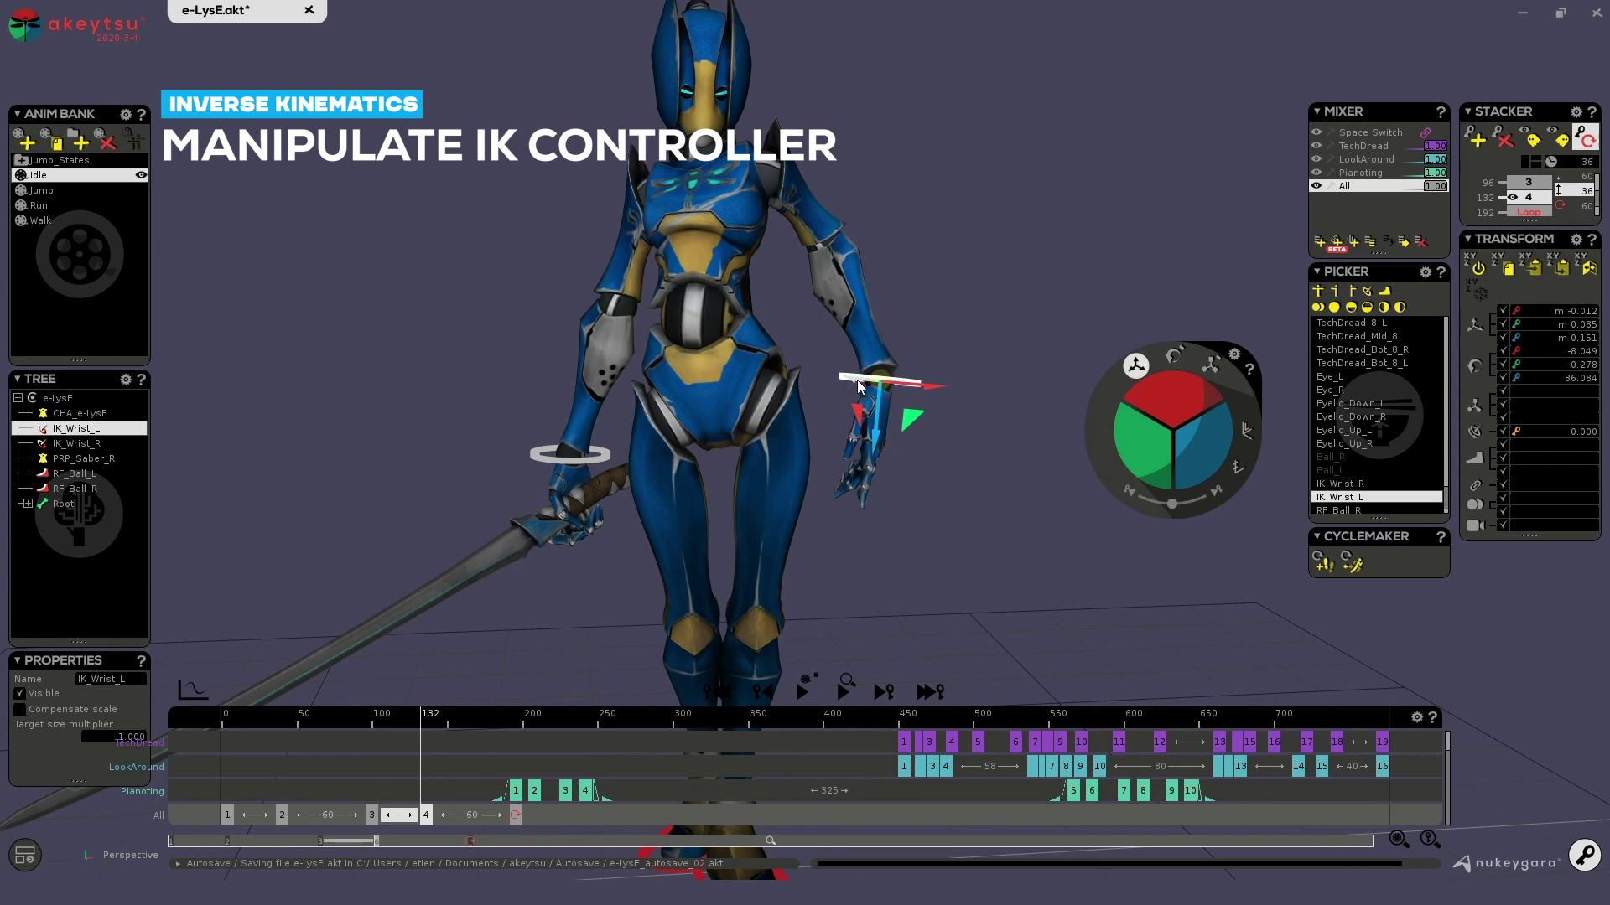
Activate IK on the left wrist controller and try moving it, undoing the move
middle_drag(860, 387, 798, 414)
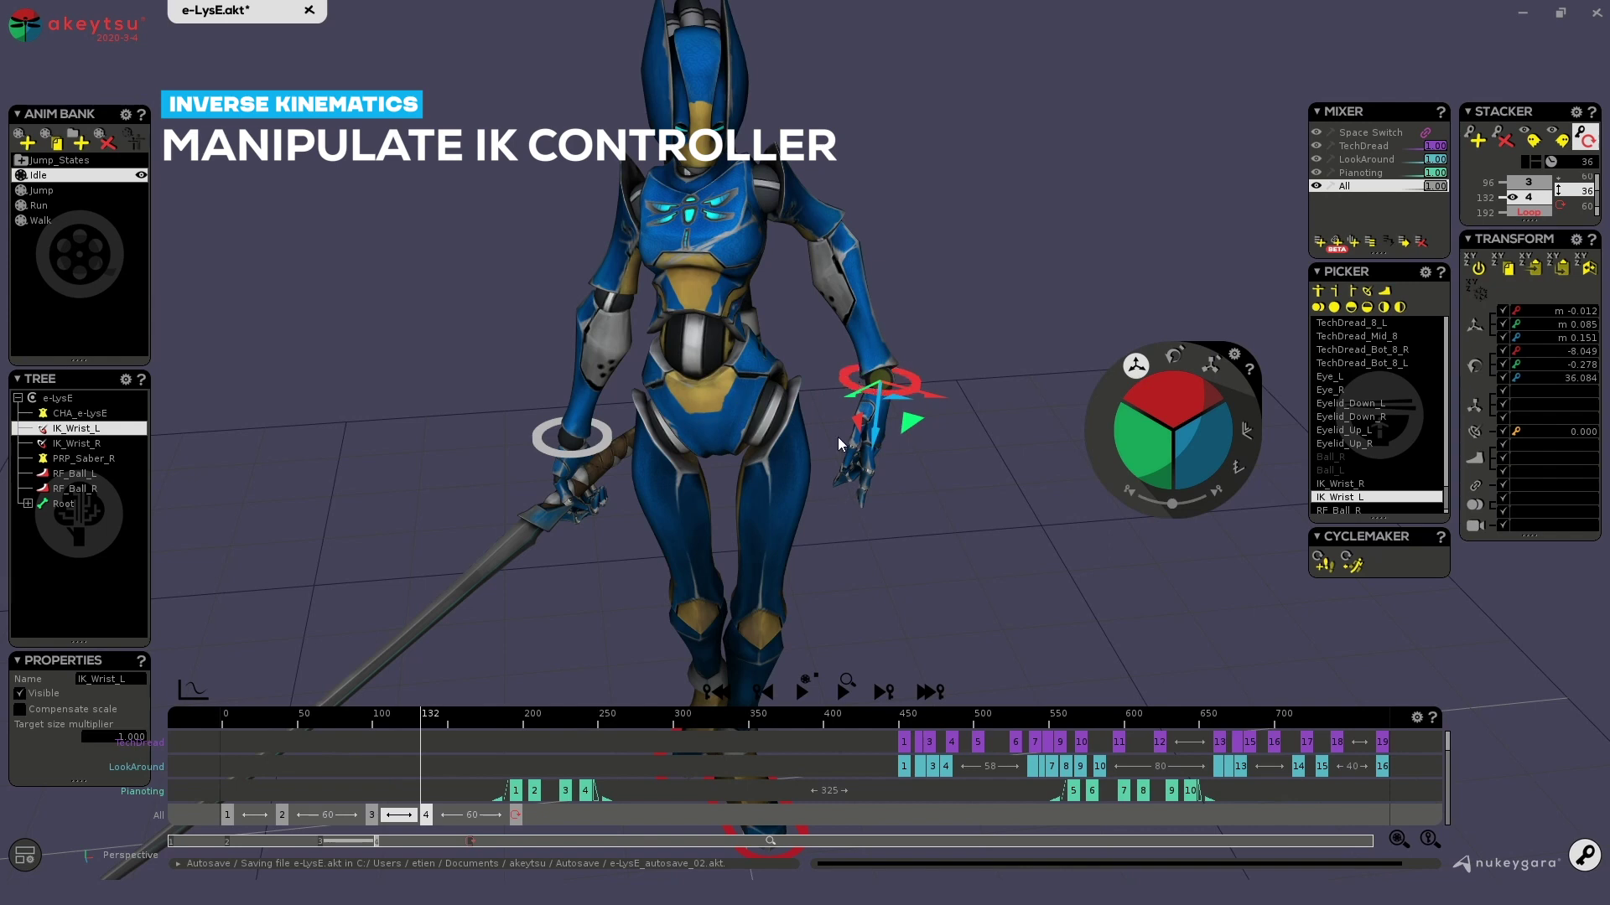
drag(863, 396, 906, 407)
key(ctrl+z)
Try moving the Pelvis joint while IK is active on the left wrist and both feet, undoing each move
click(707, 412)
alt+drag(882, 517, 910, 434)
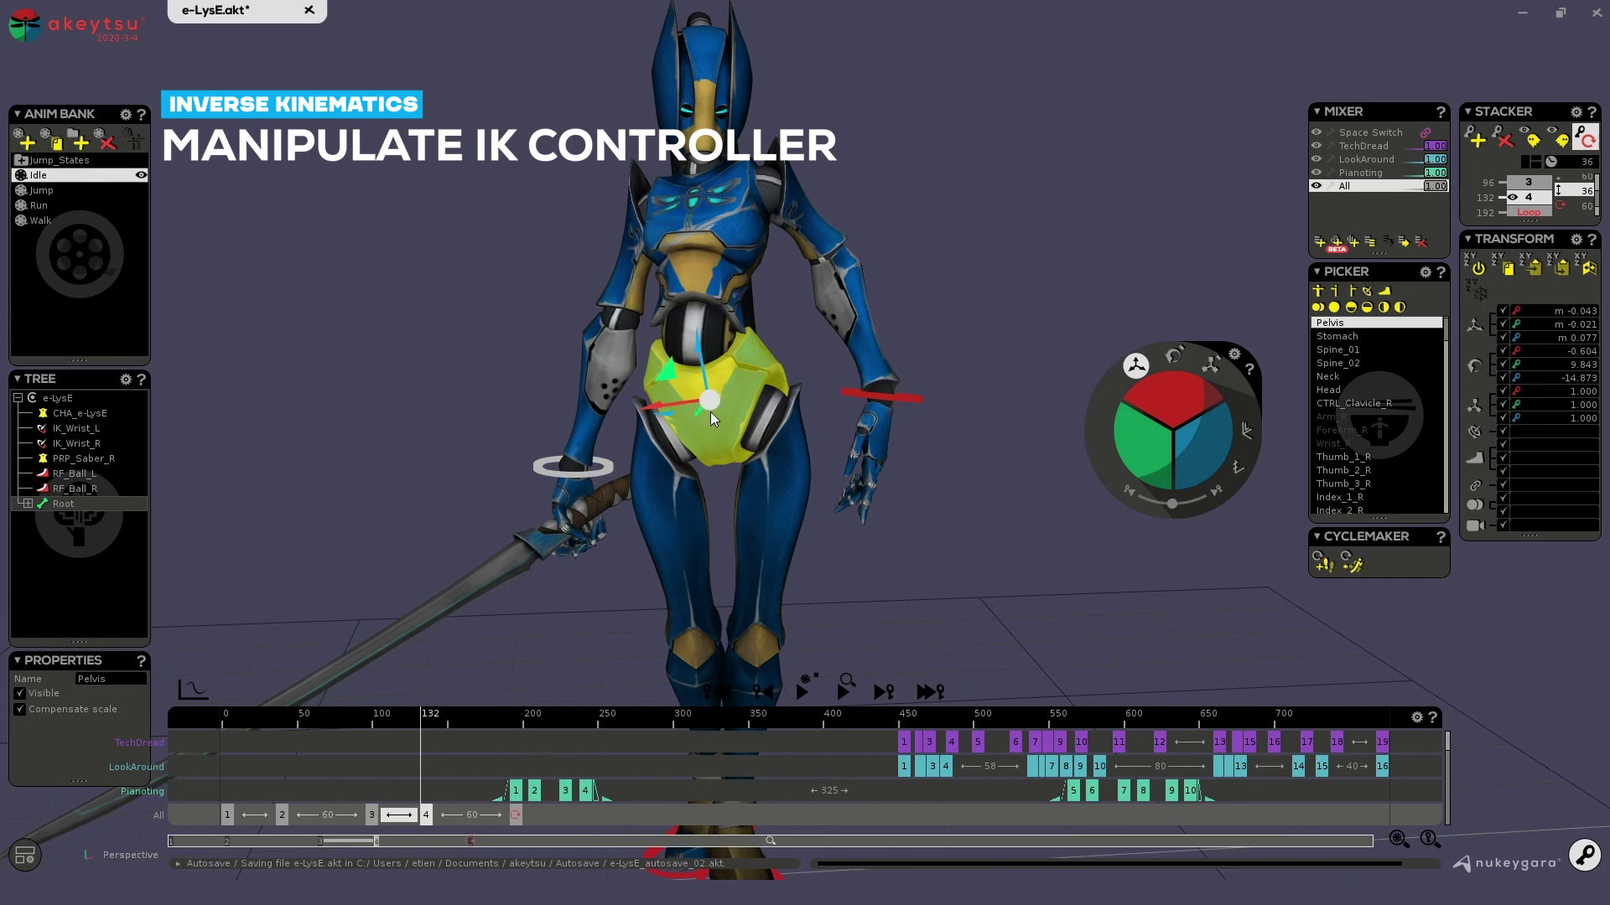
mouse_move(711, 410)
mouse_down()
mouse_move(707, 440)
mouse_move(694, 370)
mouse_move(707, 424)
mouse_move(713, 400)
mouse_up()
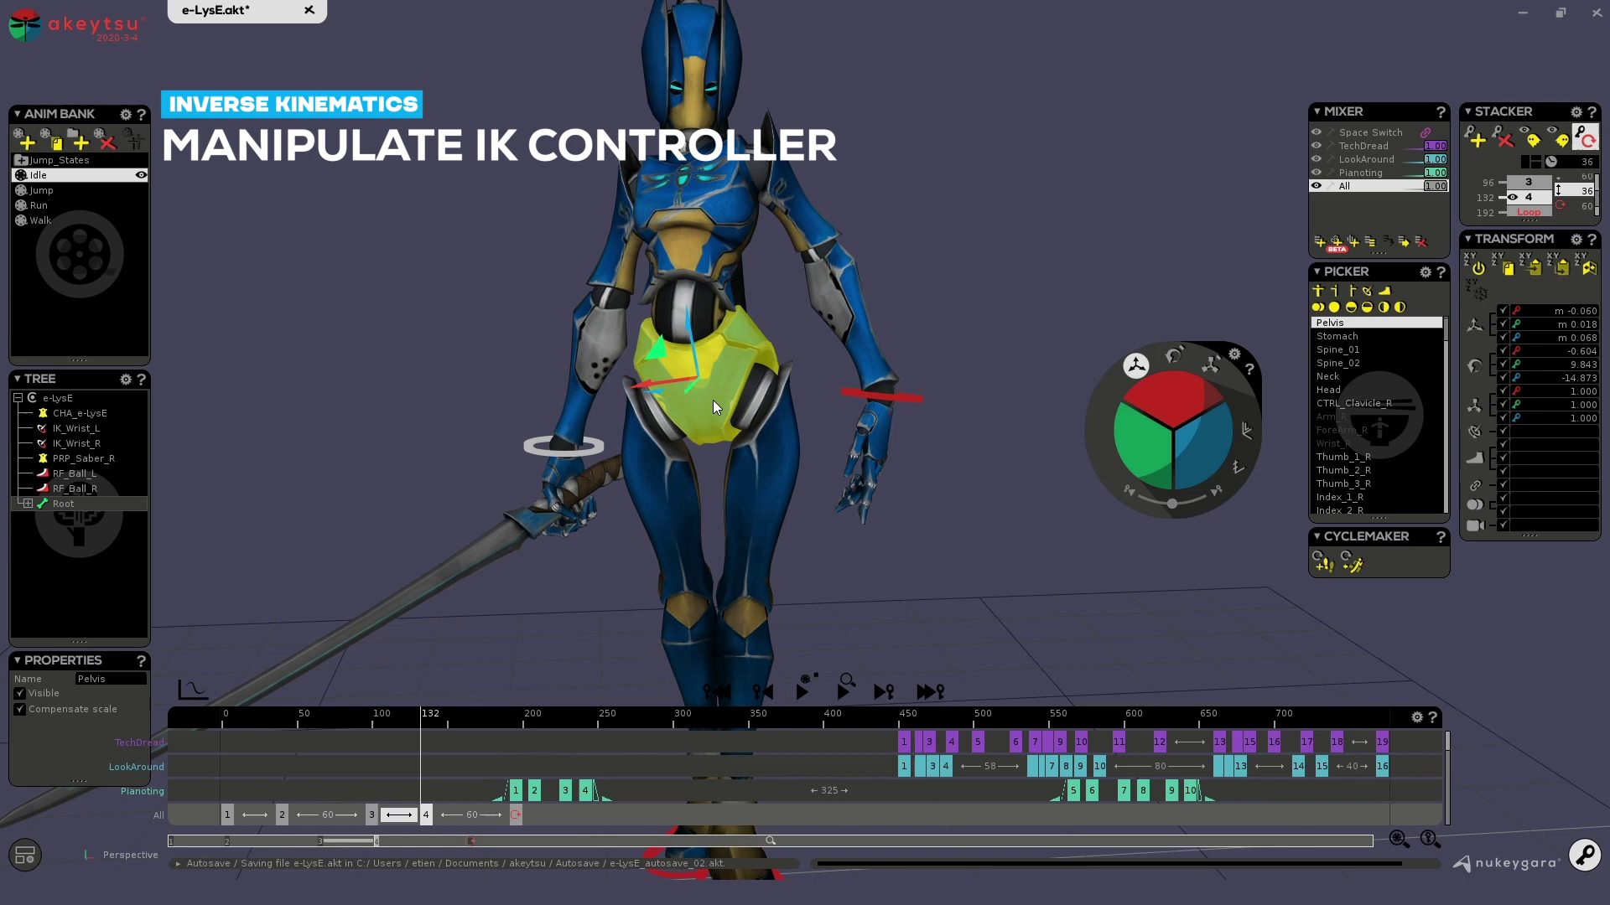
key(ctrl+z)
alt+right_drag(1018, 527, 956, 580)
alt+middle_drag(955, 580, 912, 408)
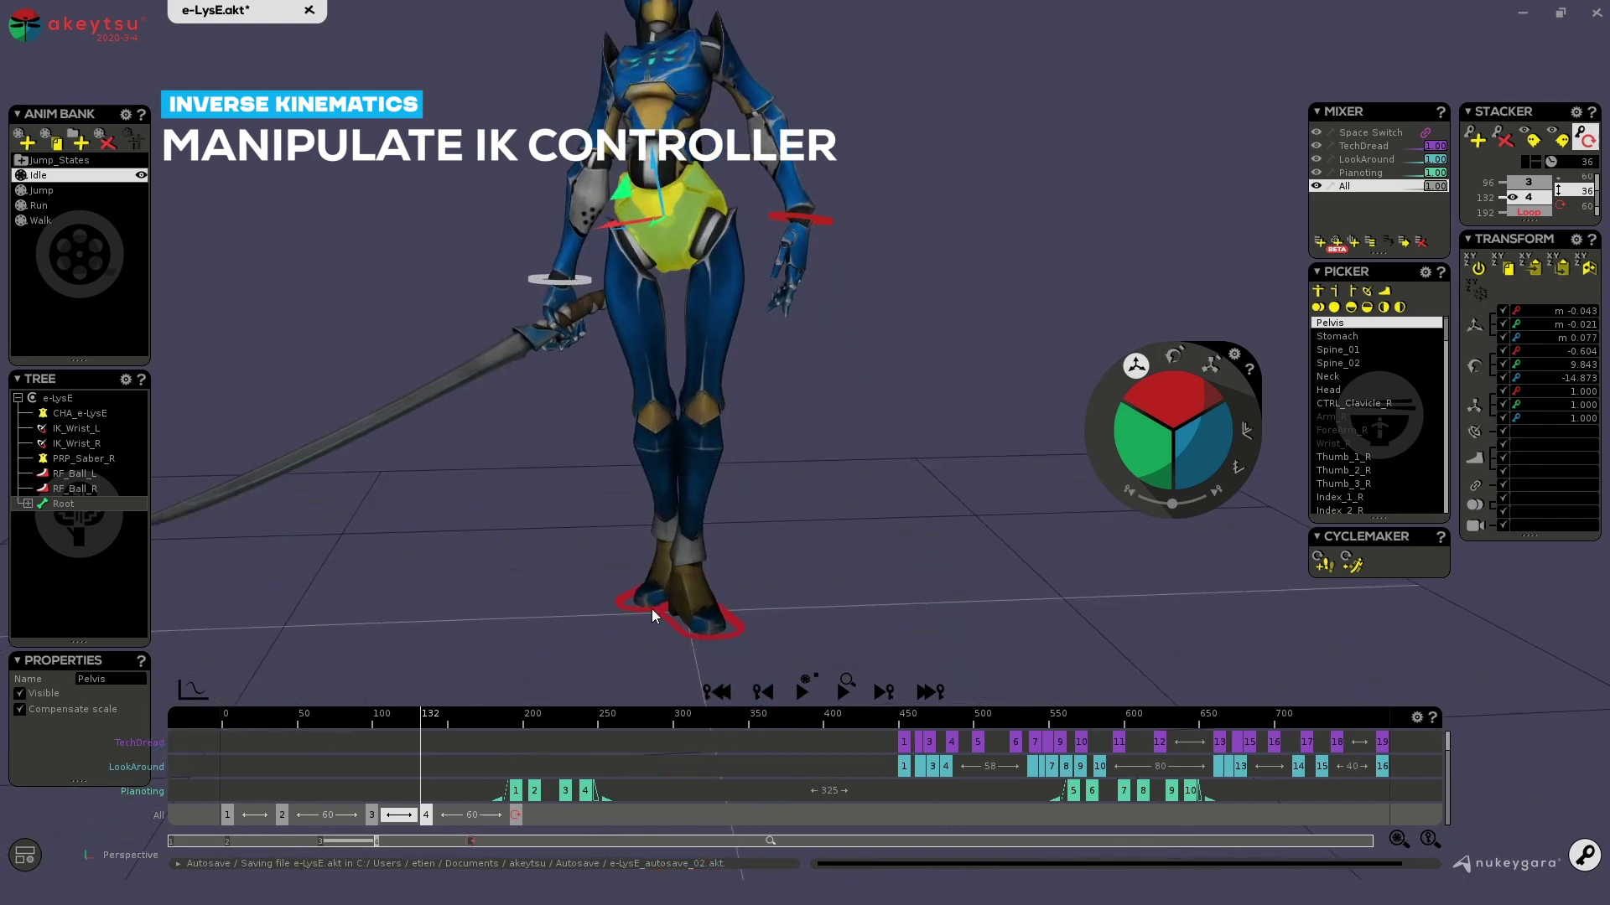
drag(662, 202, 698, 225)
alt+drag(853, 359, 867, 335)
alt+middle_drag(869, 334, 903, 341)
alt+drag(903, 341, 980, 359)
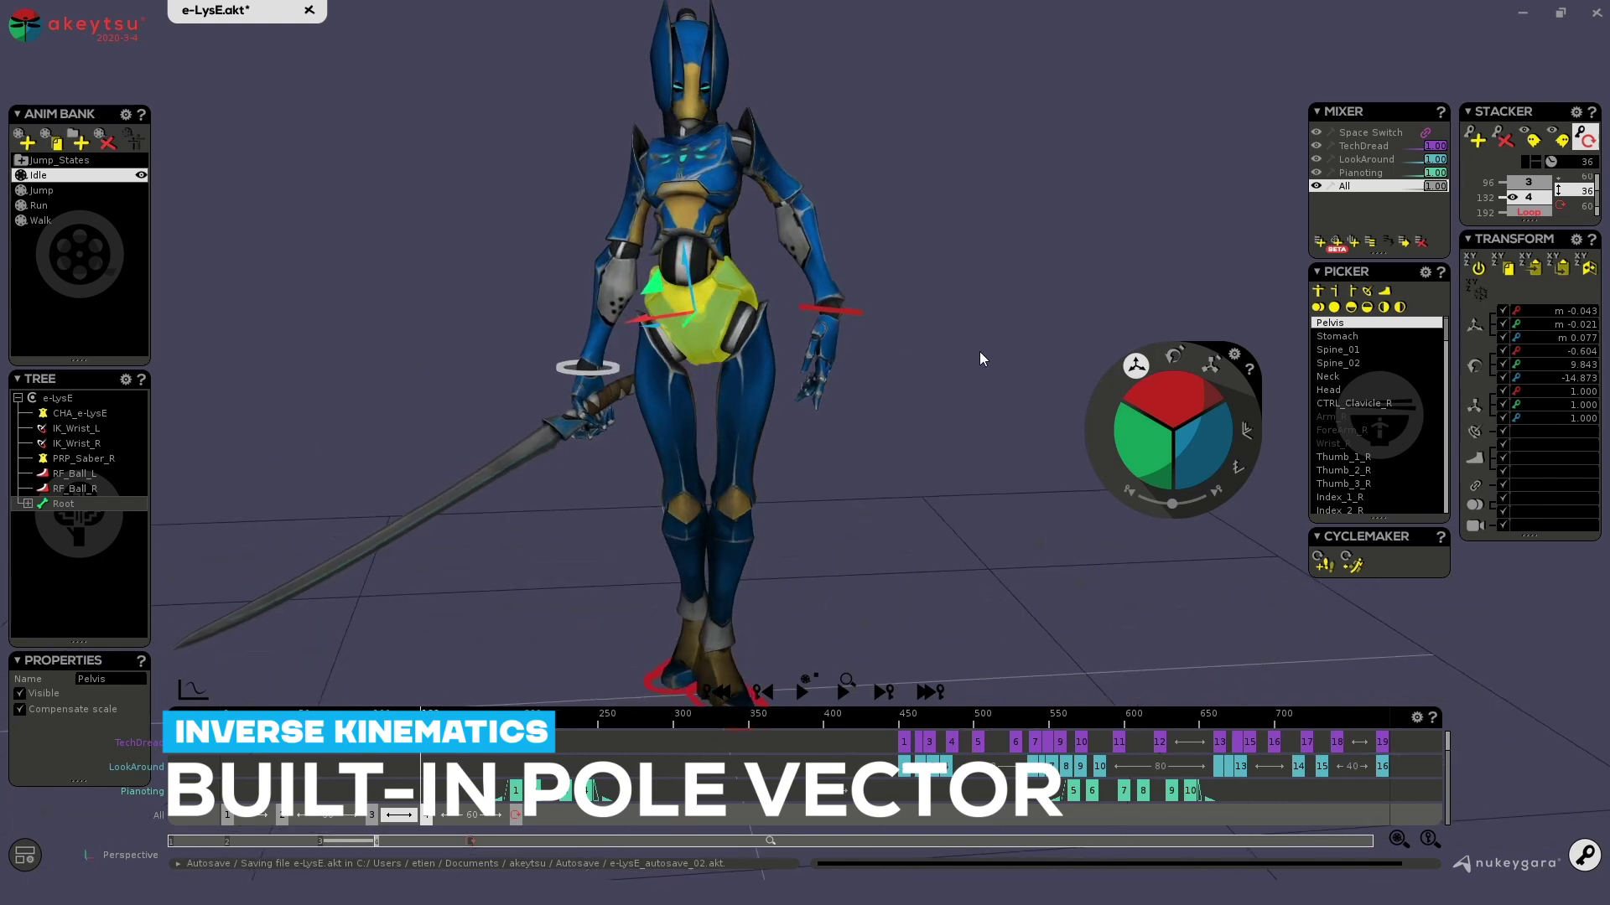
Switch the left wrist controller back to FK and try moving the Pelvis joint, undoing the move
click(802, 308)
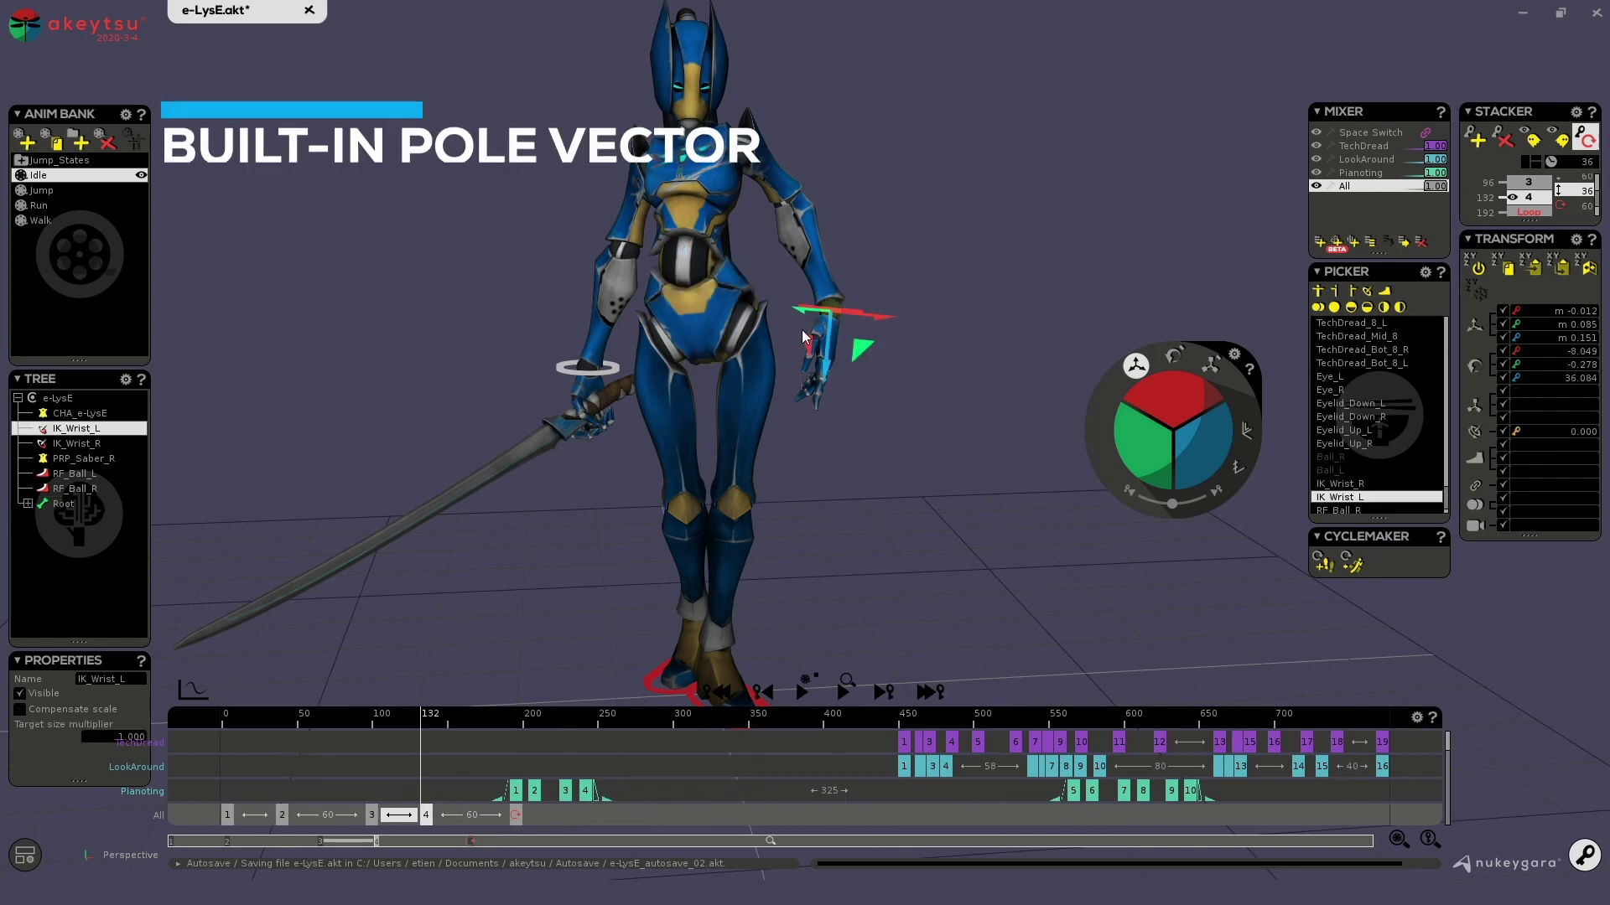
click(706, 327)
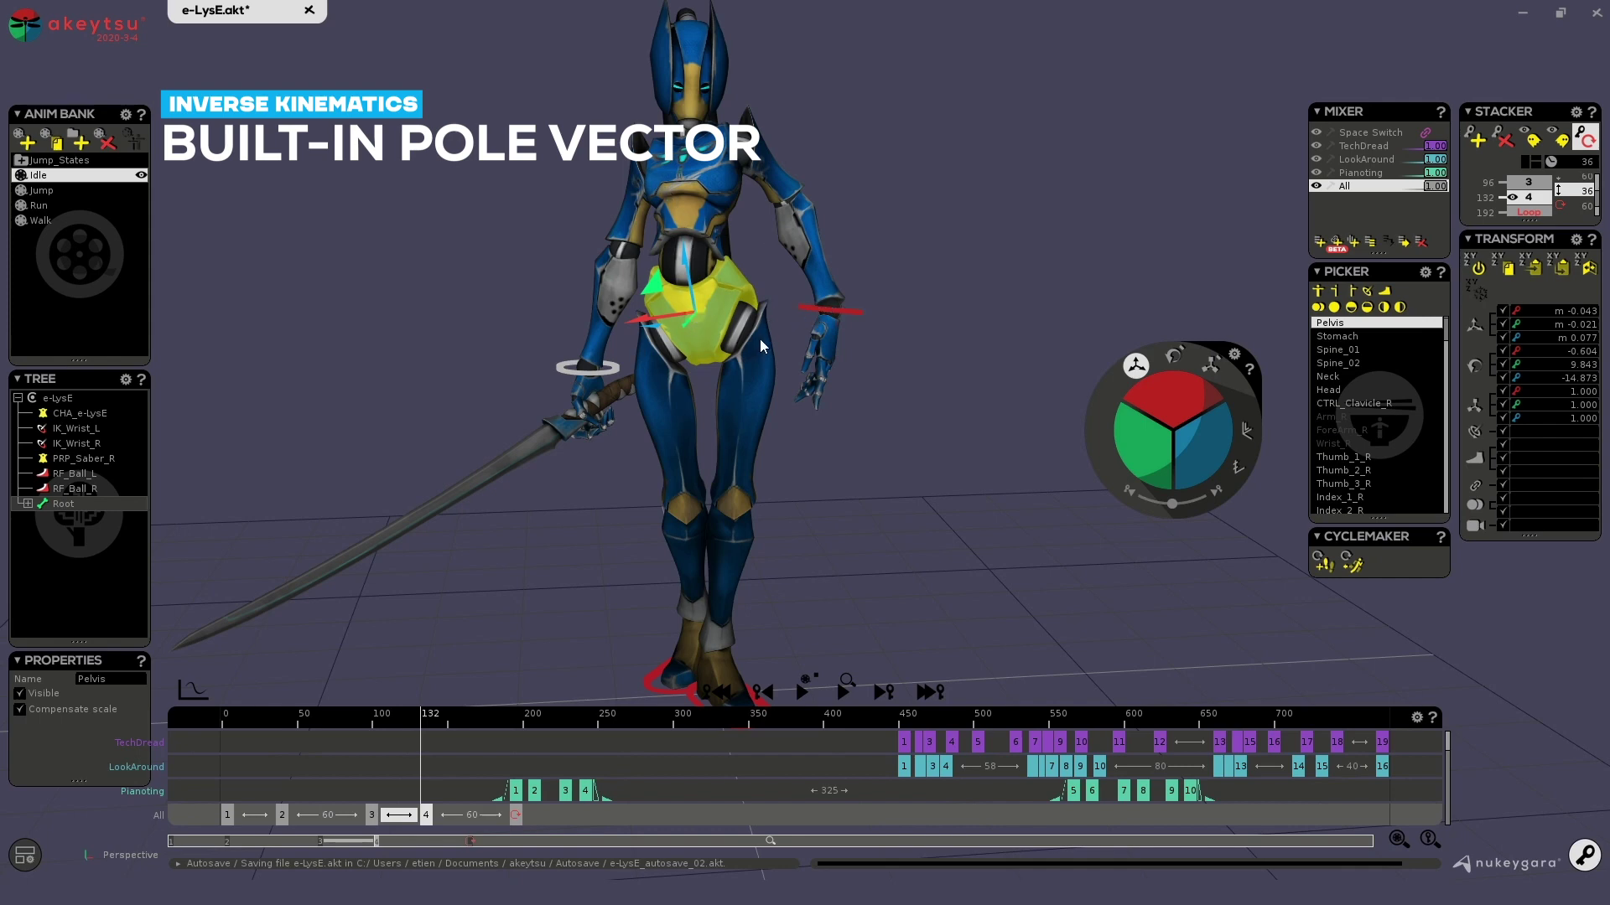
drag(704, 323, 722, 374)
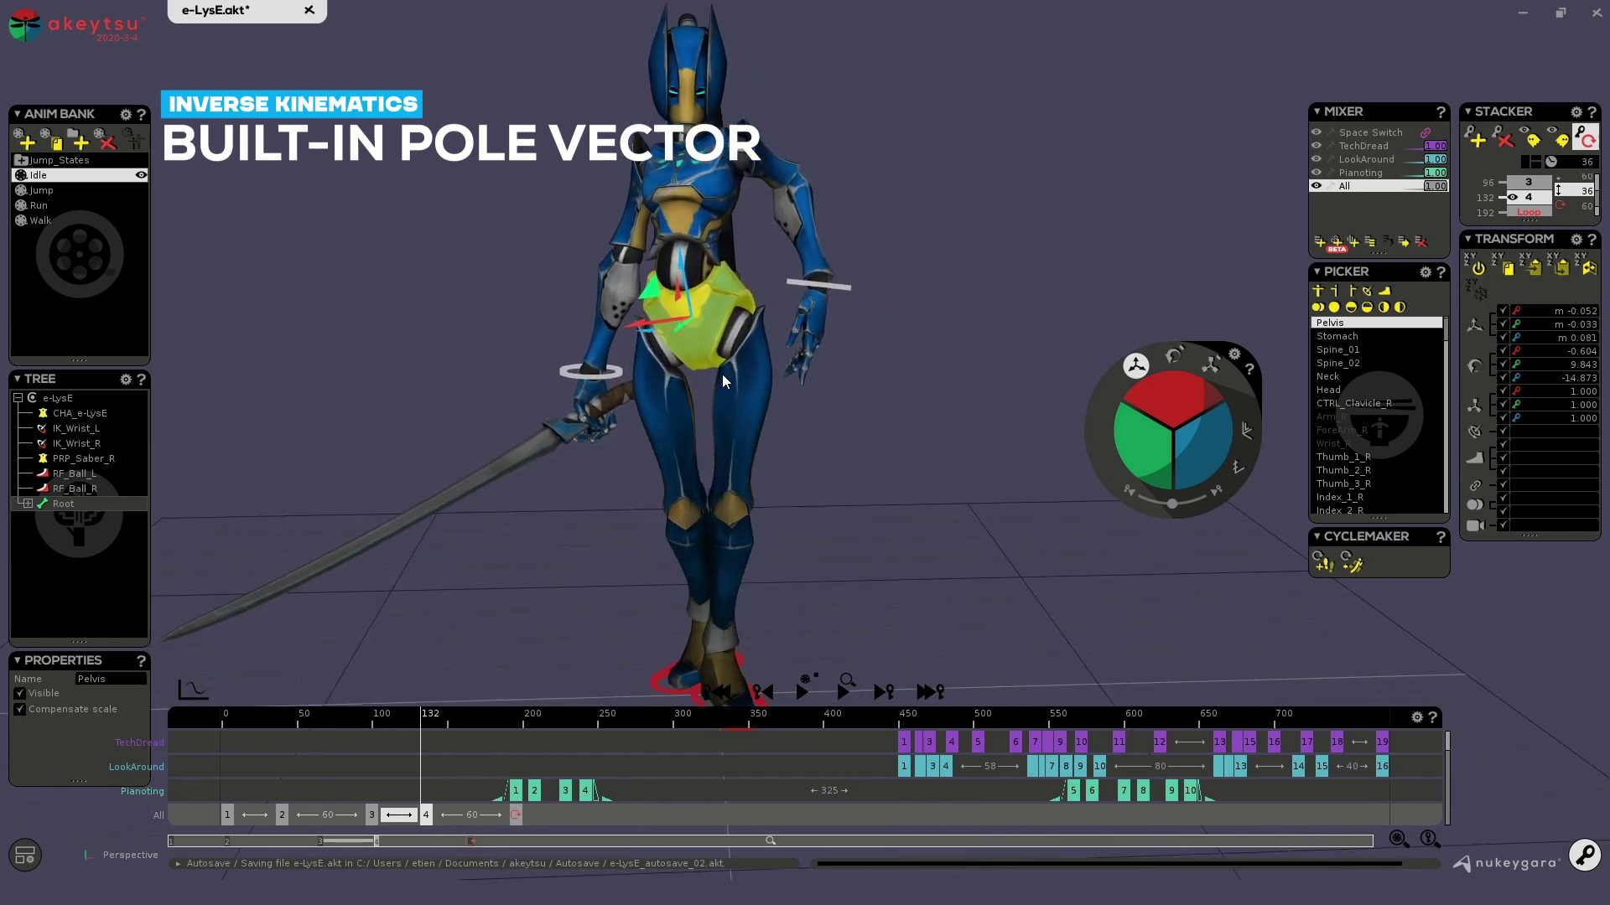
key(ctrl+z)
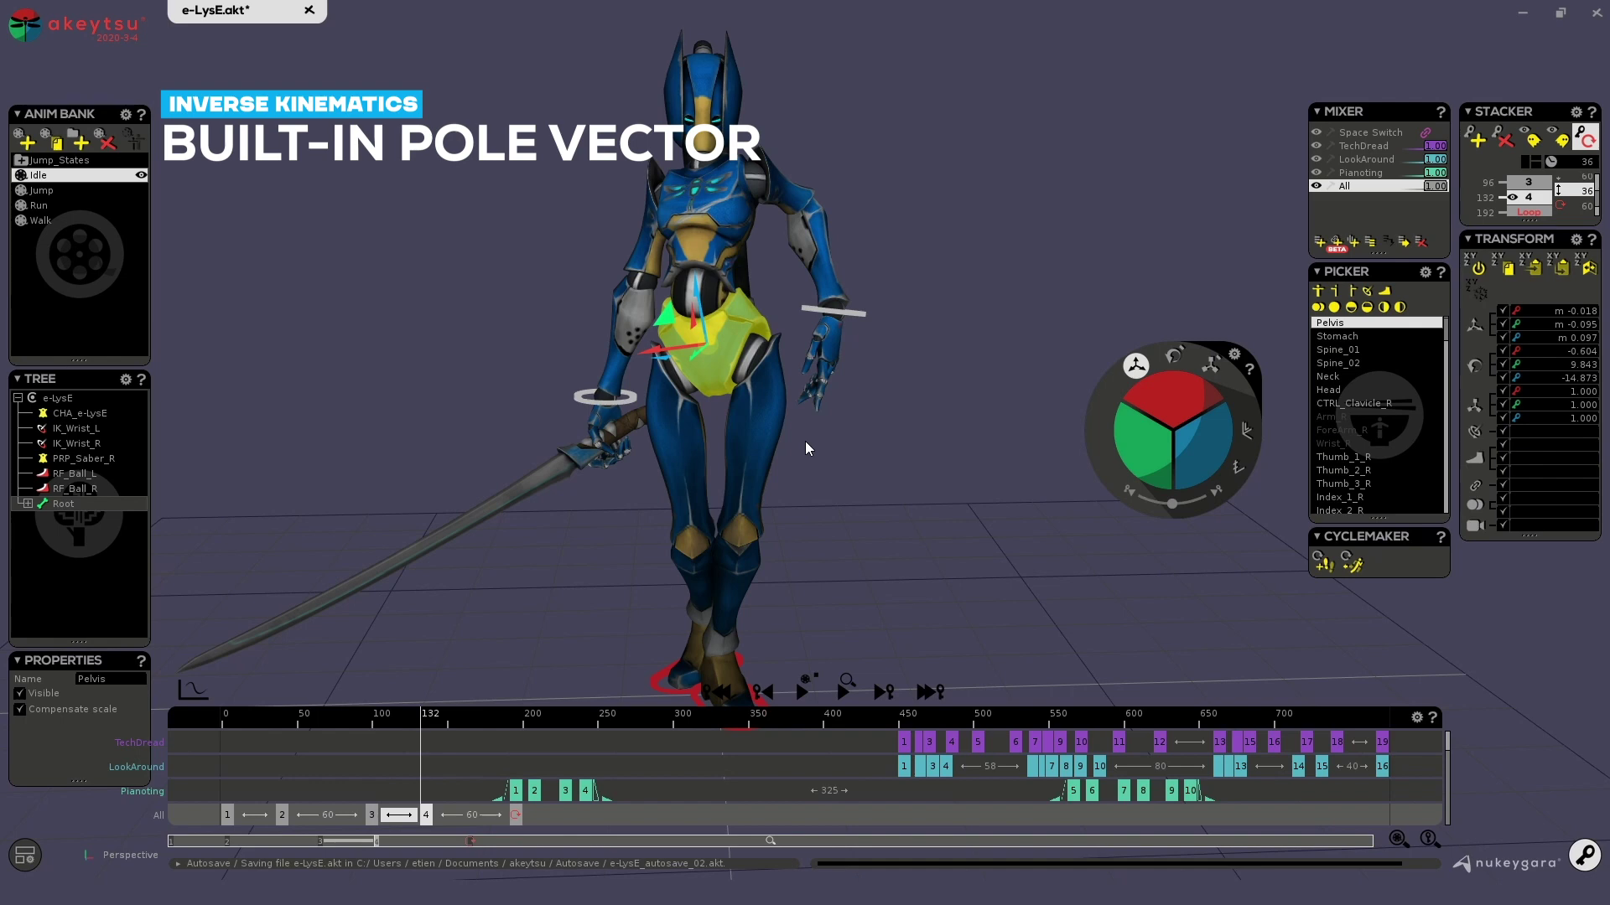
Move the left wrist's IK controller to about X -0.017, Y 0.101, Z 0.150 m
click(822, 313)
alt+drag(1109, 236, 922, 277)
alt+right_drag(868, 295, 868, 333)
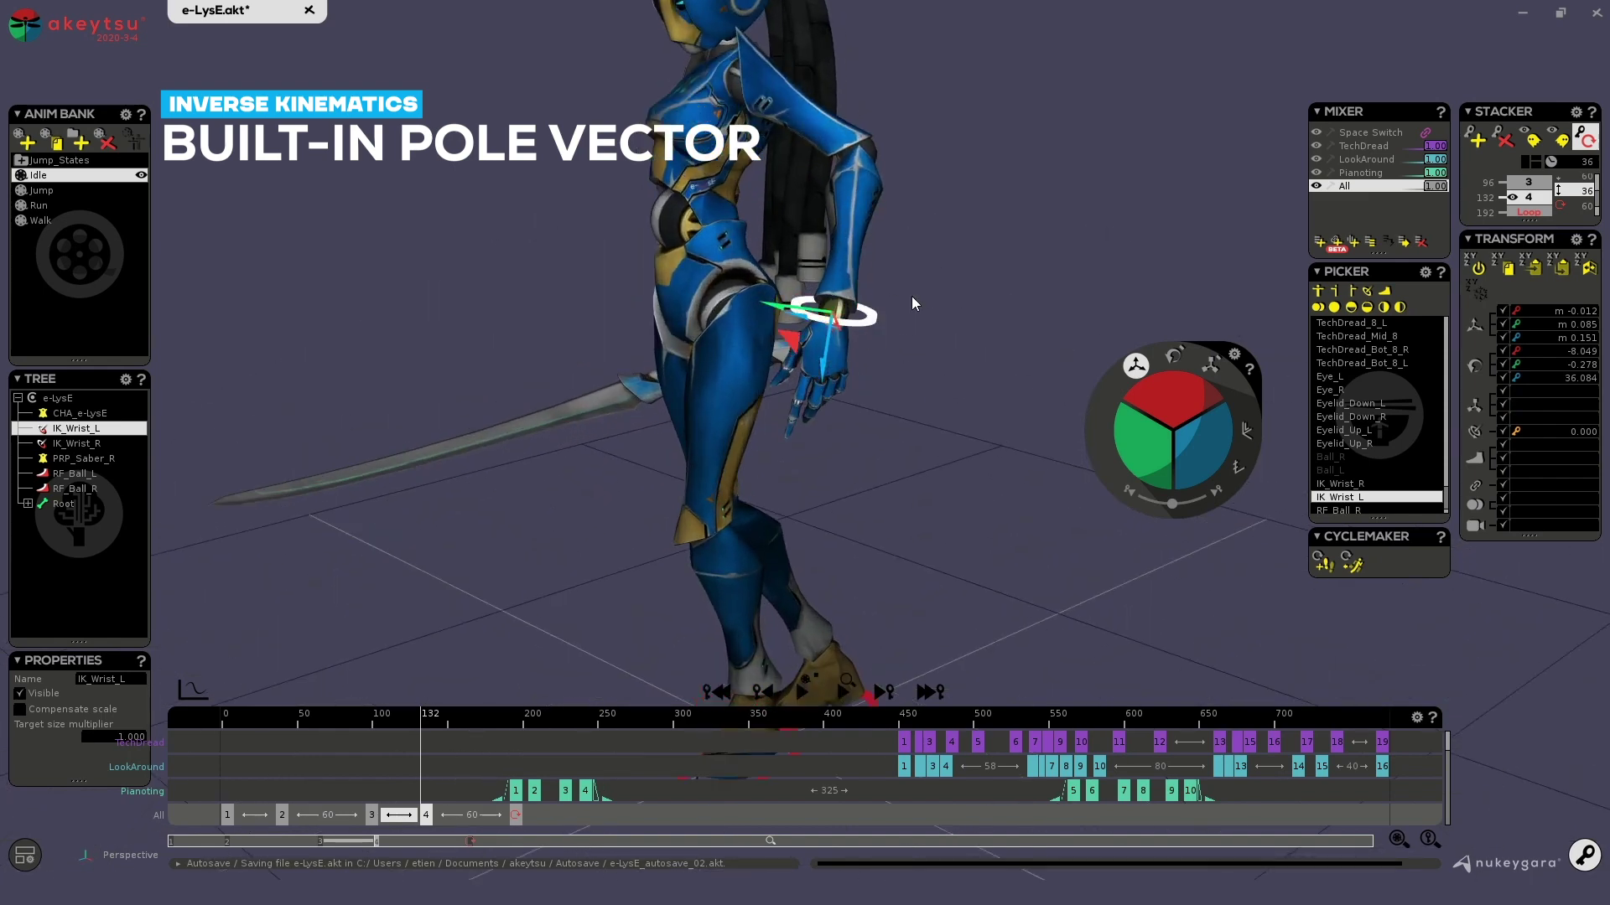
middle_drag(912, 298, 709, 425)
mouse_move(792, 434)
mouse_down()
mouse_move(819, 398)
mouse_move(766, 448)
mouse_move(779, 416)
mouse_move(793, 422)
mouse_up()
Turn the left arm's pole vector to about 3.6, and try rotating the IK chain together with its leaf, undoing that rotation
mouse_move(1176, 426)
mouse_down()
mouse_move(1151, 434)
mouse_move(1177, 459)
mouse_move(1168, 367)
mouse_move(1178, 485)
mouse_move(1169, 371)
mouse_move(1178, 461)
mouse_move(1185, 405)
mouse_move(1193, 445)
mouse_move(1187, 390)
mouse_move(1199, 419)
mouse_up()
alt+drag(908, 271, 991, 305)
middle_drag(991, 306, 1042, 280)
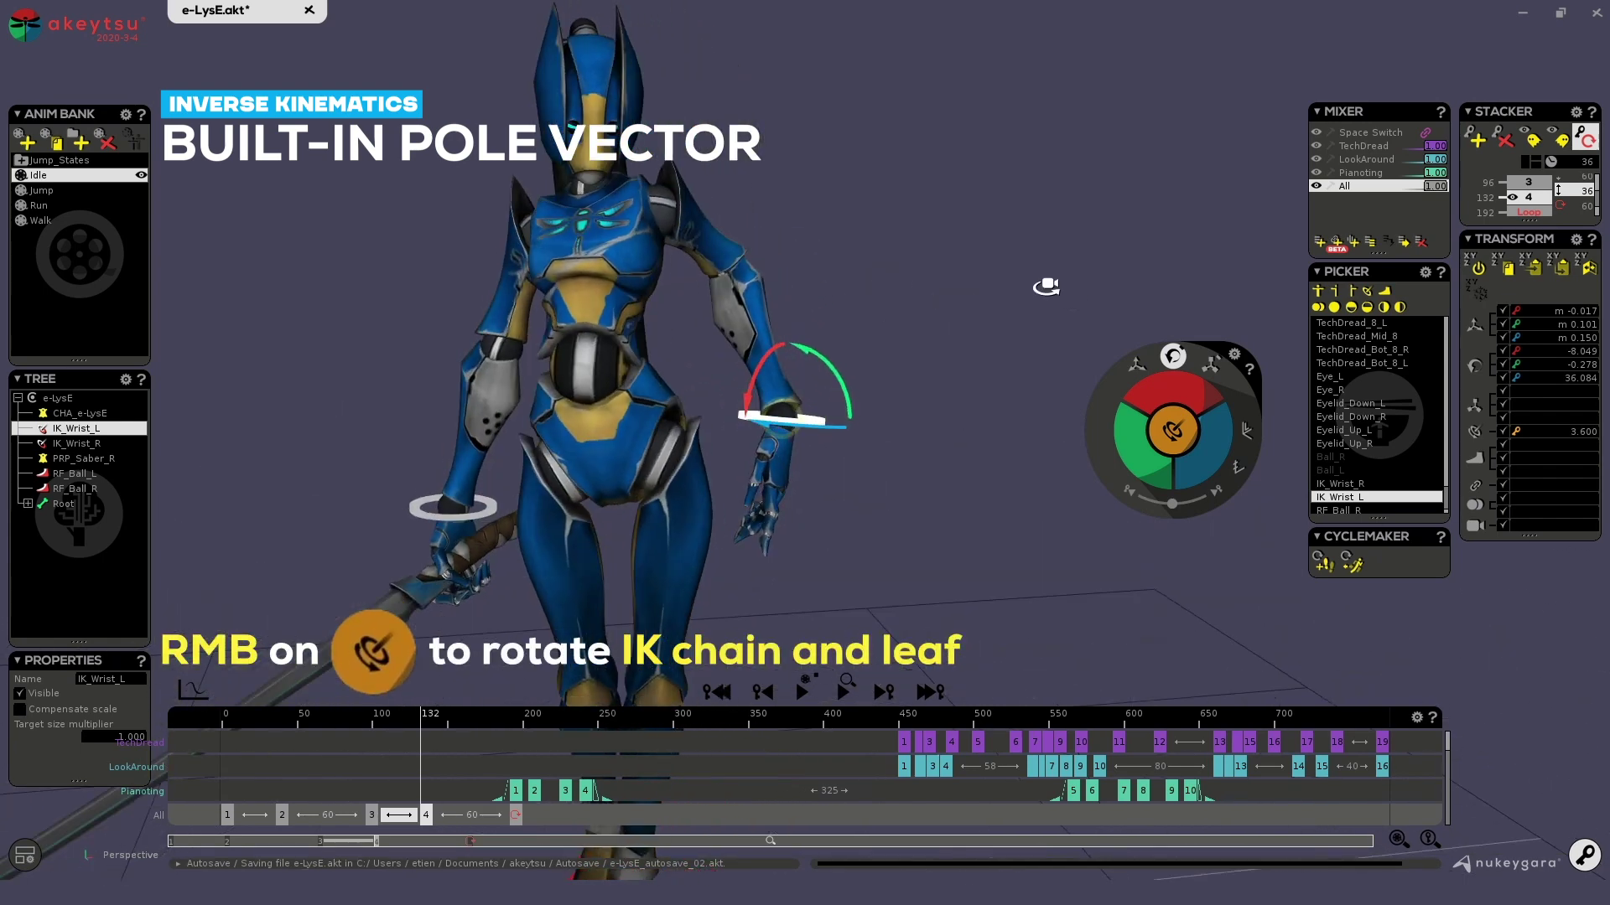
right_drag(1173, 431, 1166, 392)
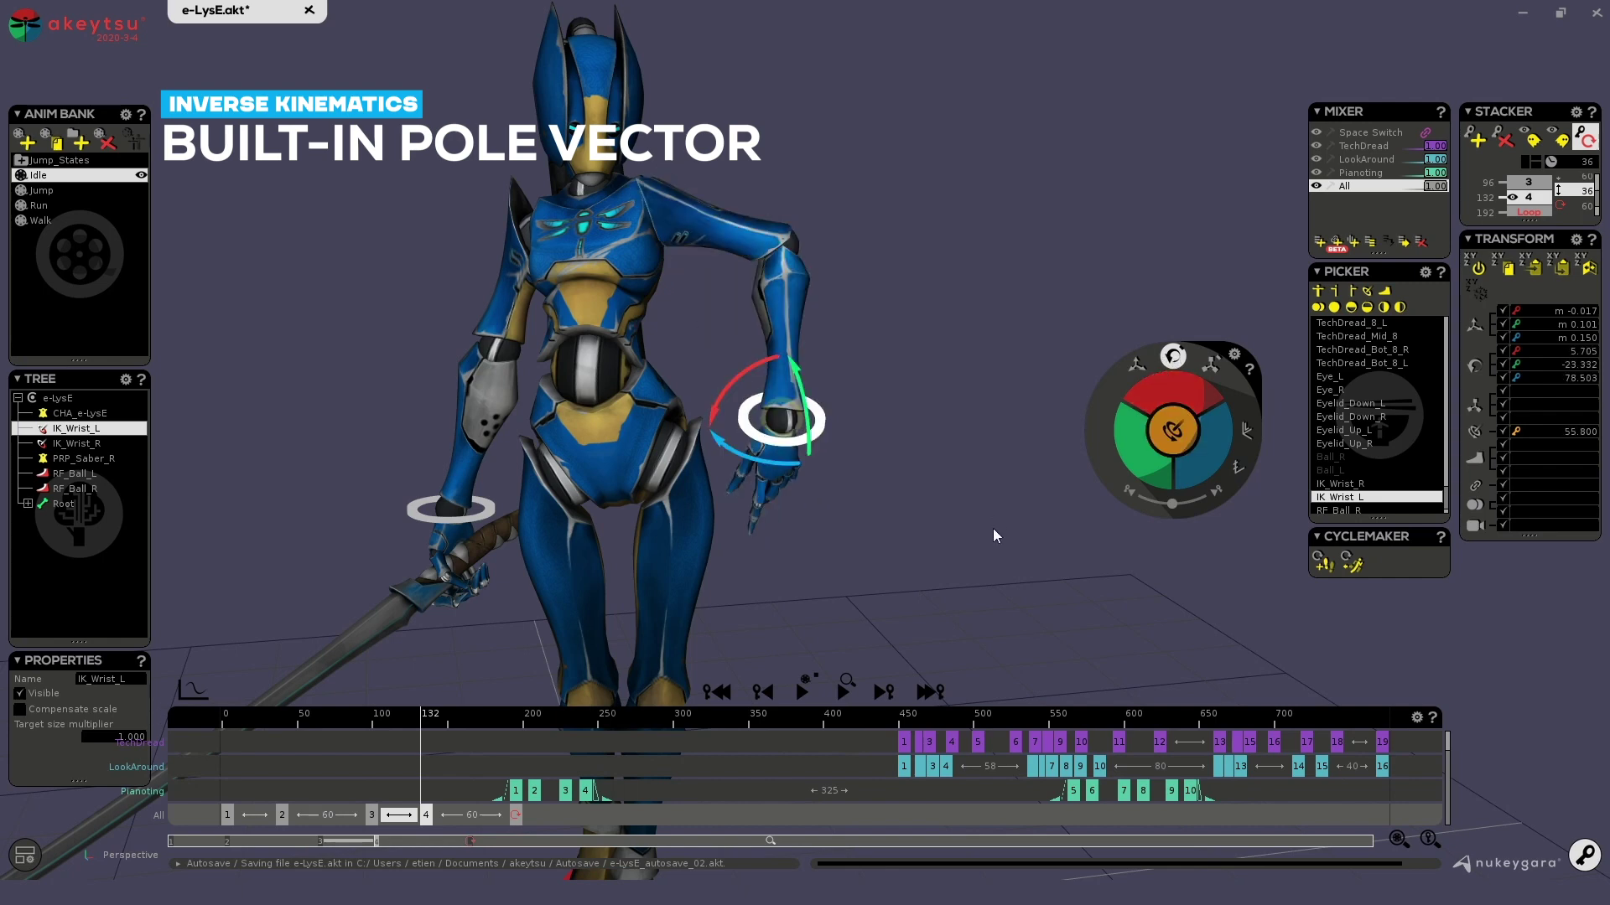
key(ctrl+z)
Pose the left arm in FK by rotating the Arm_L and ForeArm_L joints
middle_drag(905, 331, 638, 356)
click(816, 234)
middle_drag(919, 438, 920, 388)
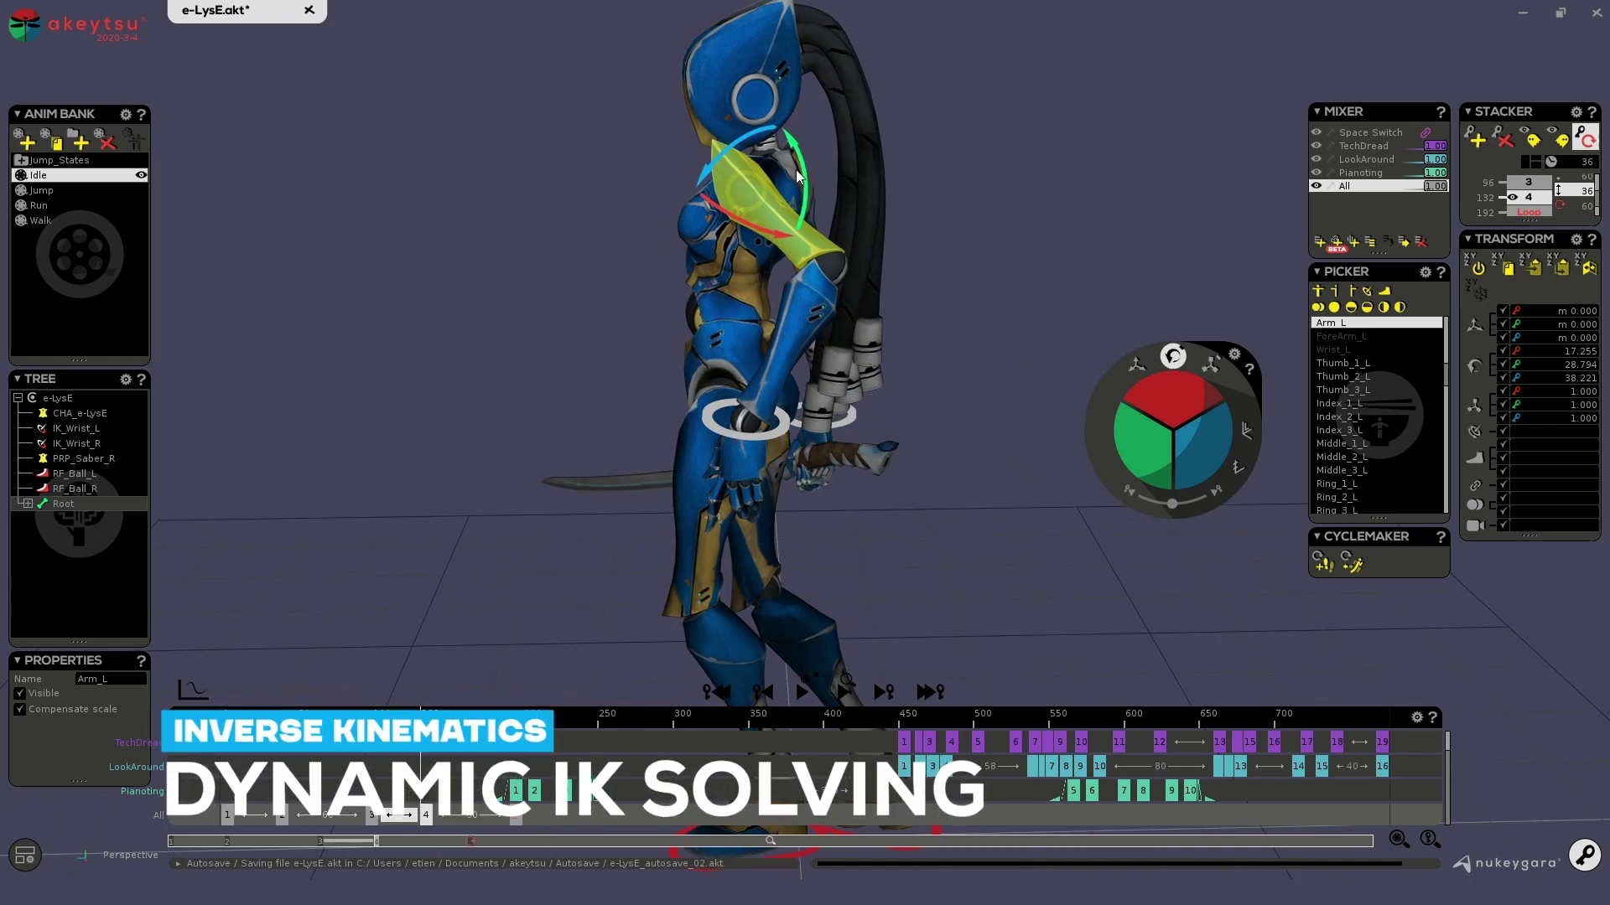
drag(744, 191, 926, 175)
click(695, 300)
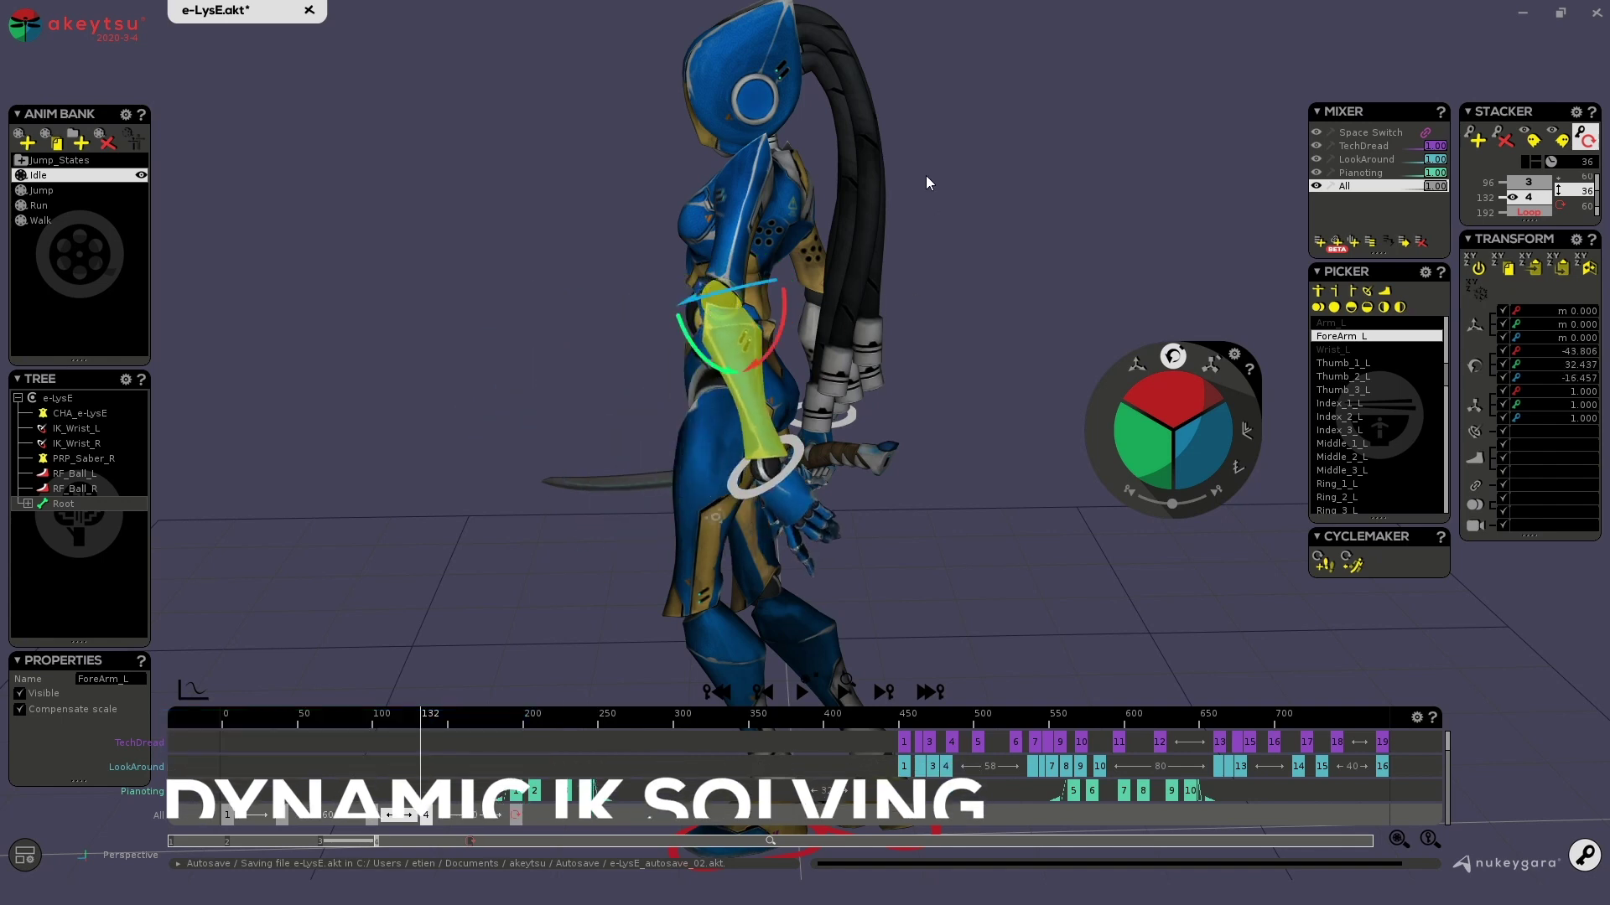
Select the left wrist's IK controller and reposition the FK-posed arm with it in several small moves, checking from the side and front
click(797, 450)
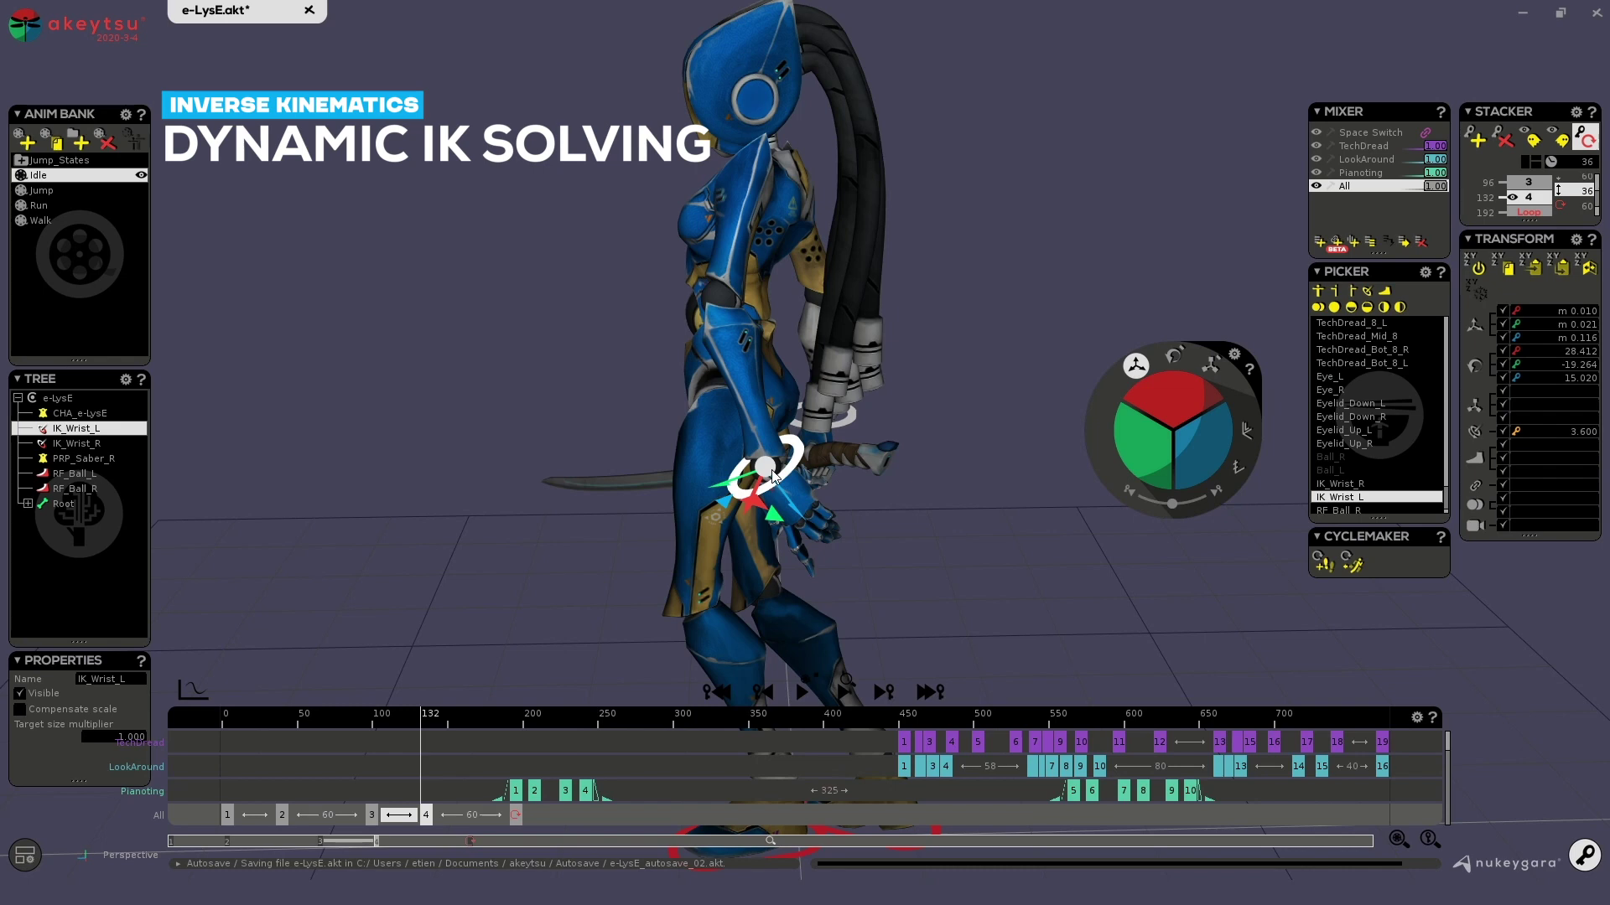
mouse_move(772, 473)
mouse_down()
mouse_move(731, 477)
mouse_move(770, 464)
mouse_move(752, 458)
mouse_up()
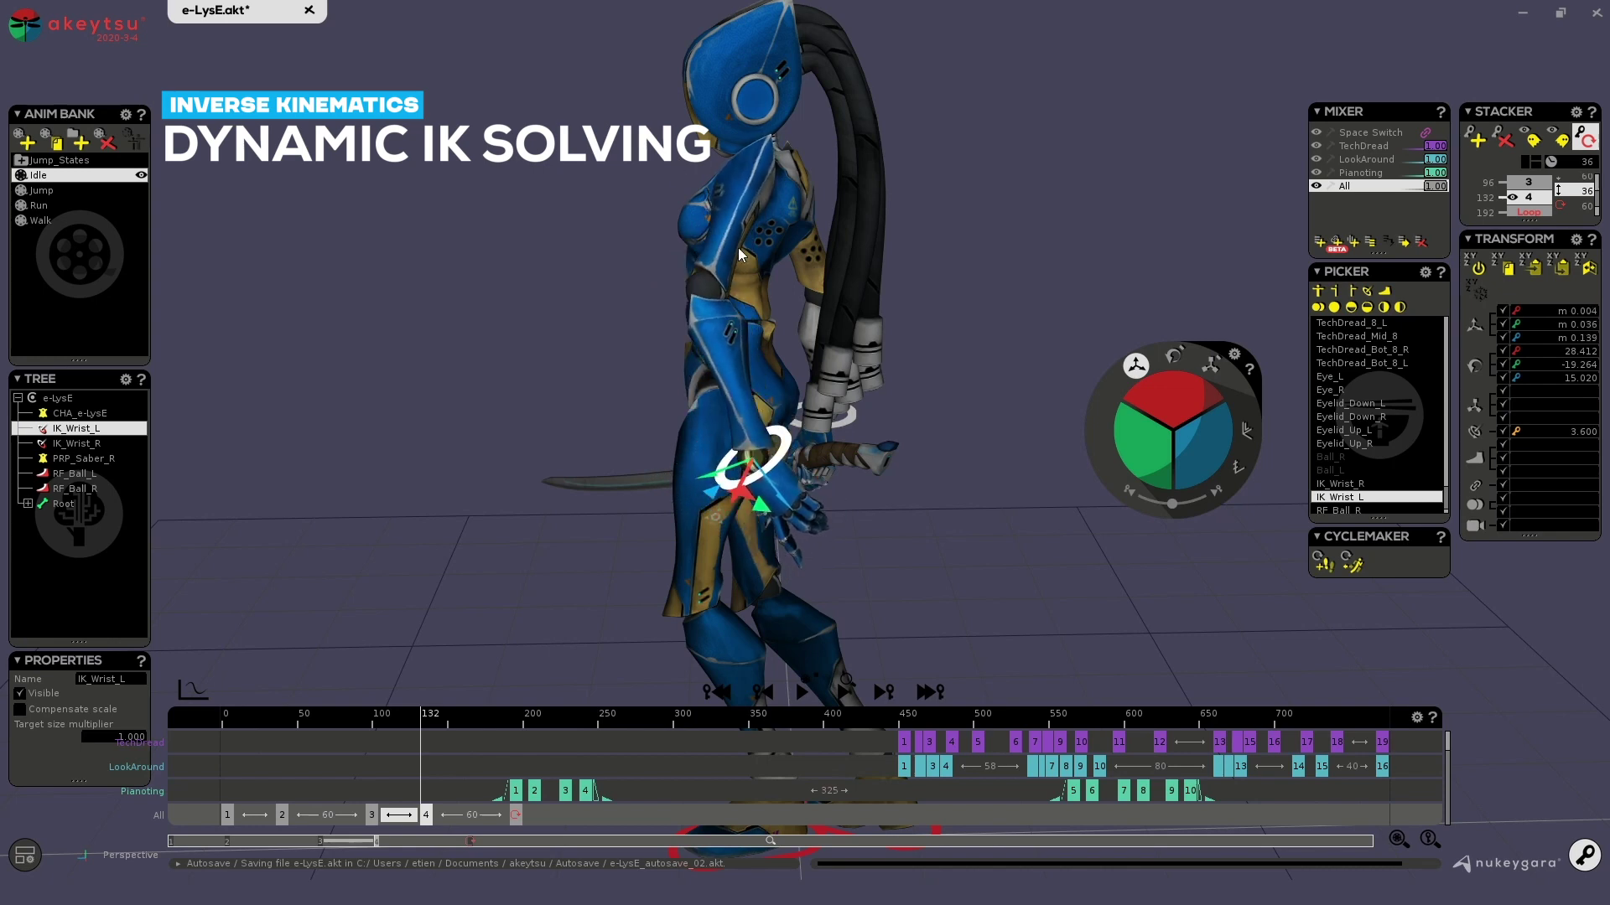
middle_drag(390, 495, 692, 395)
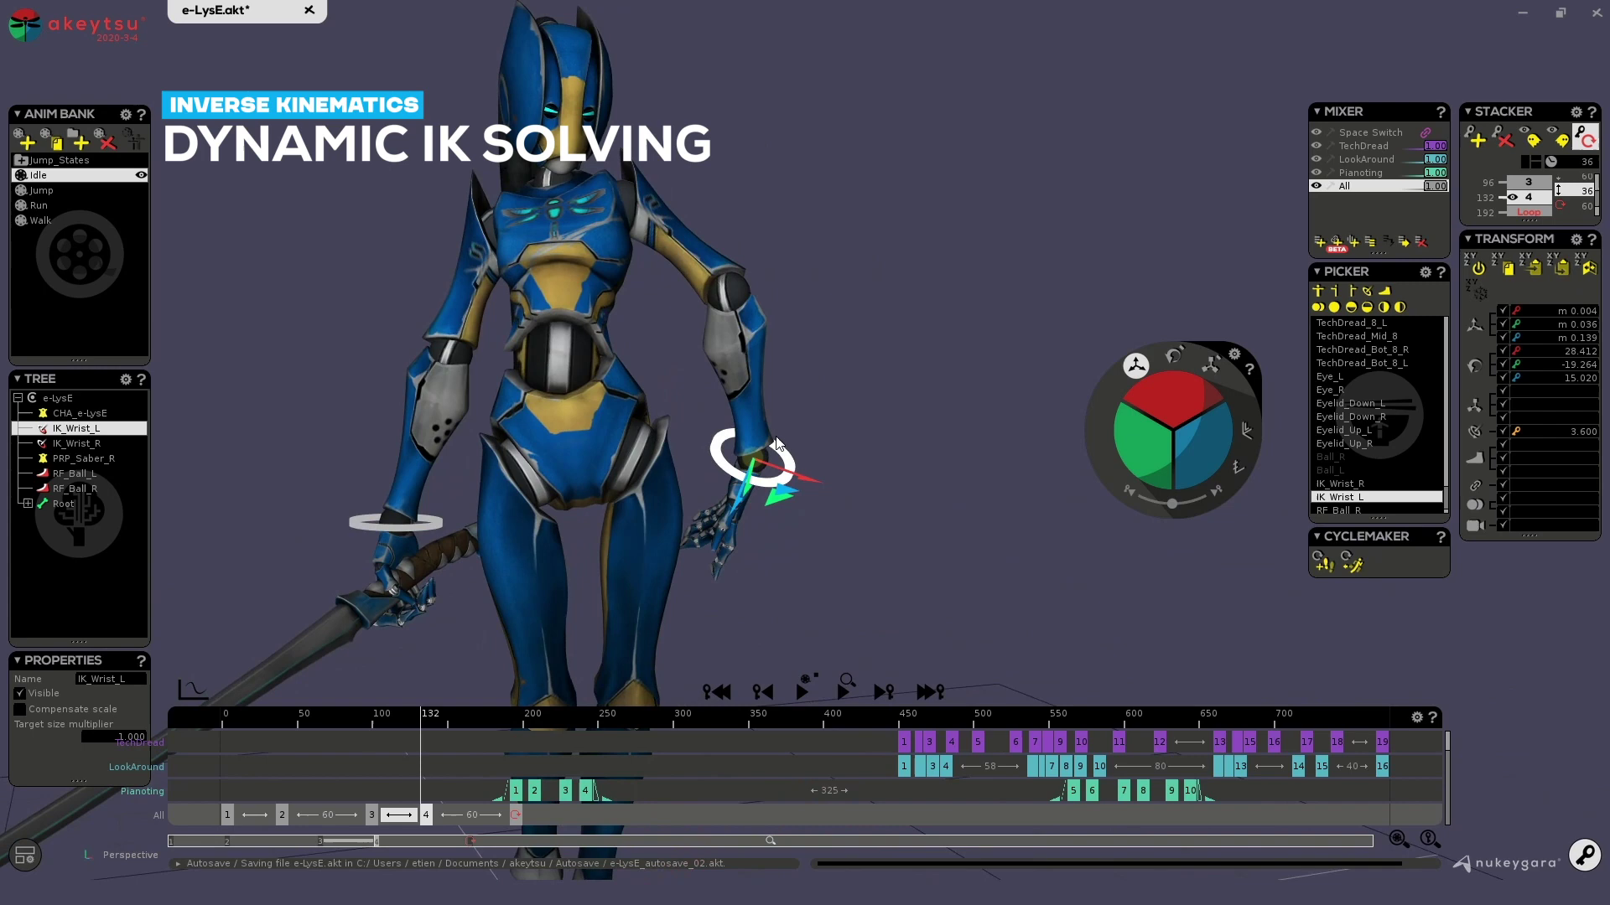
drag(777, 443, 621, 461)
mouse_move(729, 470)
alt+mouse_down()
mouse_move(814, 397)
mouse_move(744, 458)
alt+mouse_up()
alt+drag(927, 399, 887, 382)
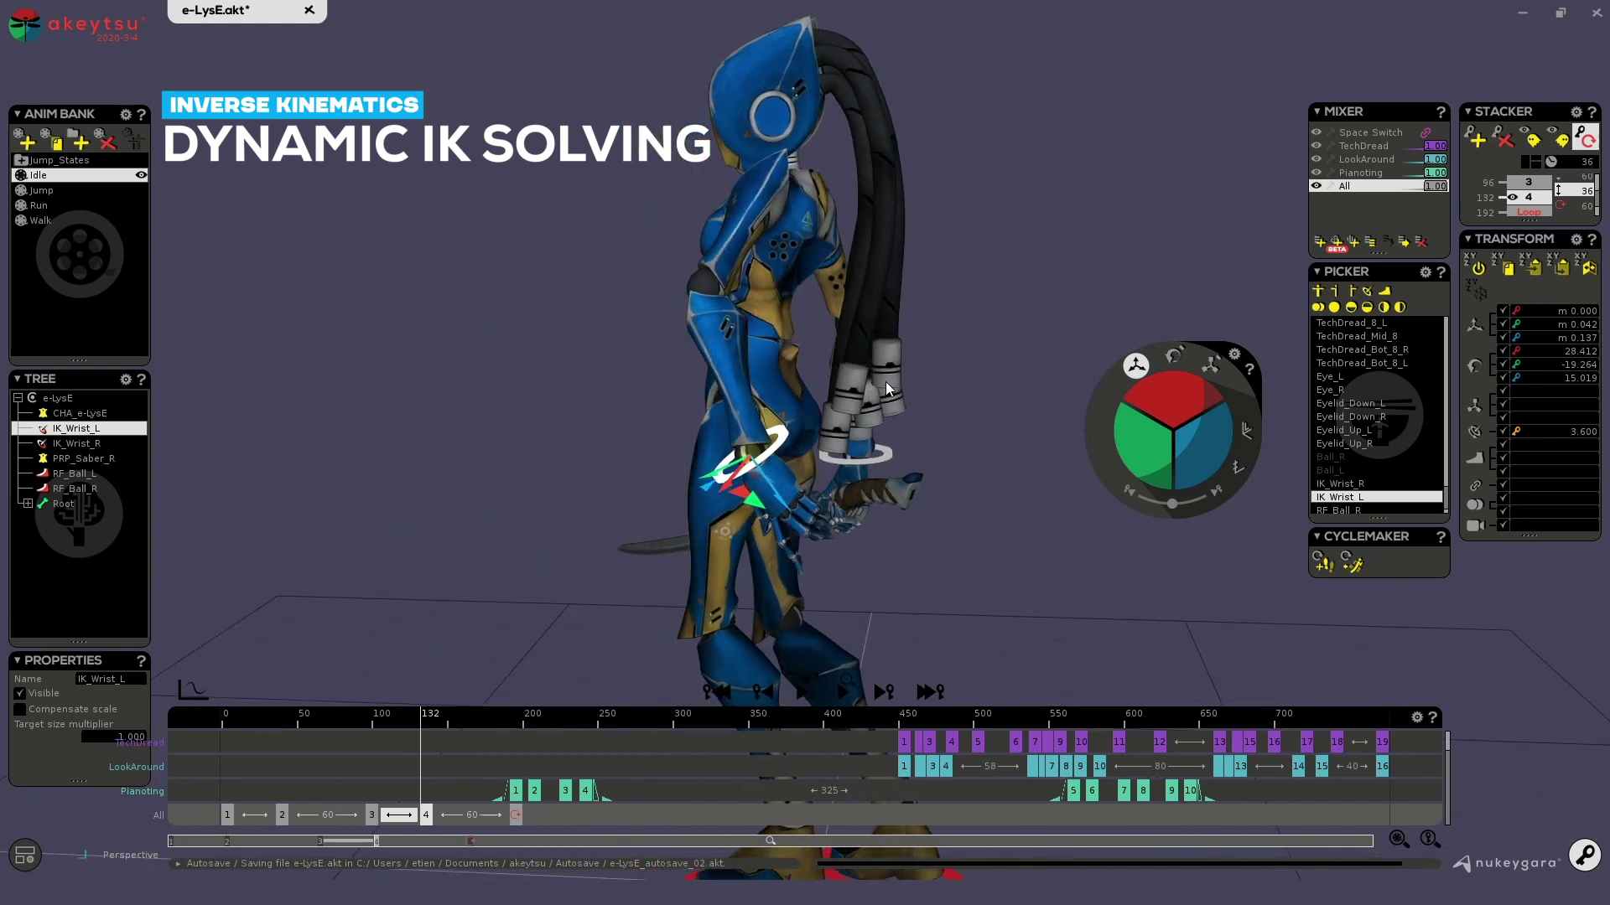
alt+drag(606, 351, 626, 363)
mouse_move(761, 458)
mouse_down()
mouse_move(687, 435)
mouse_move(753, 473)
mouse_move(741, 452)
mouse_up()
alt+drag(741, 453, 828, 443)
Select the Arm_L joint with the Rotate tool and reset the left arm's IK chain to its reference pose
click(668, 258)
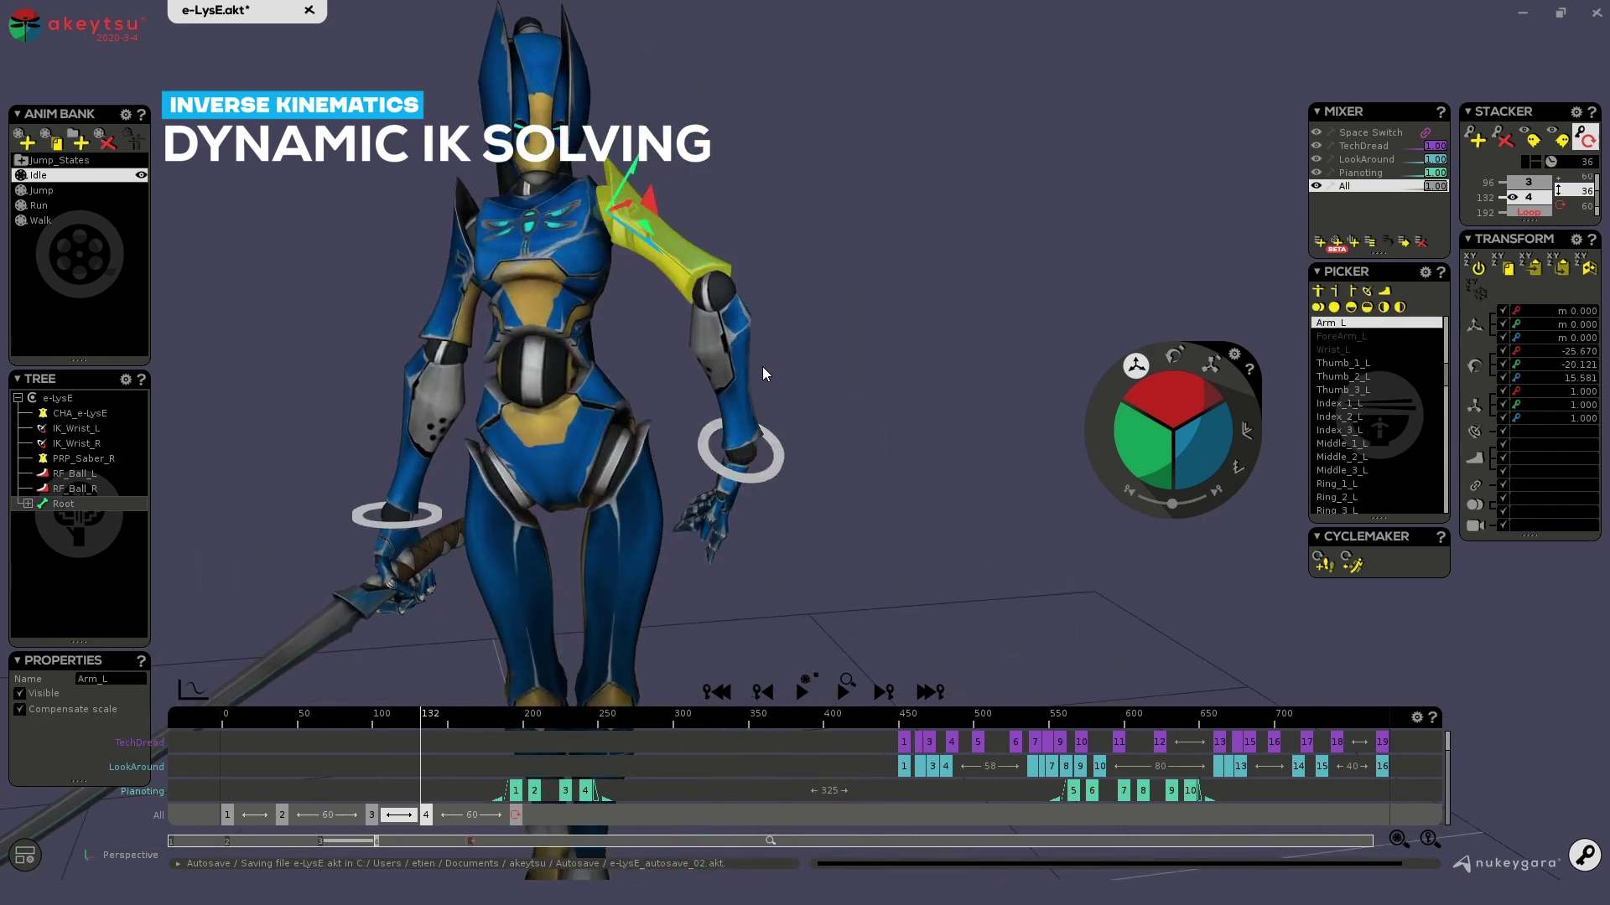
key(e)
alt+drag(846, 497, 824, 504)
alt+drag(677, 525, 635, 186)
click(723, 368)
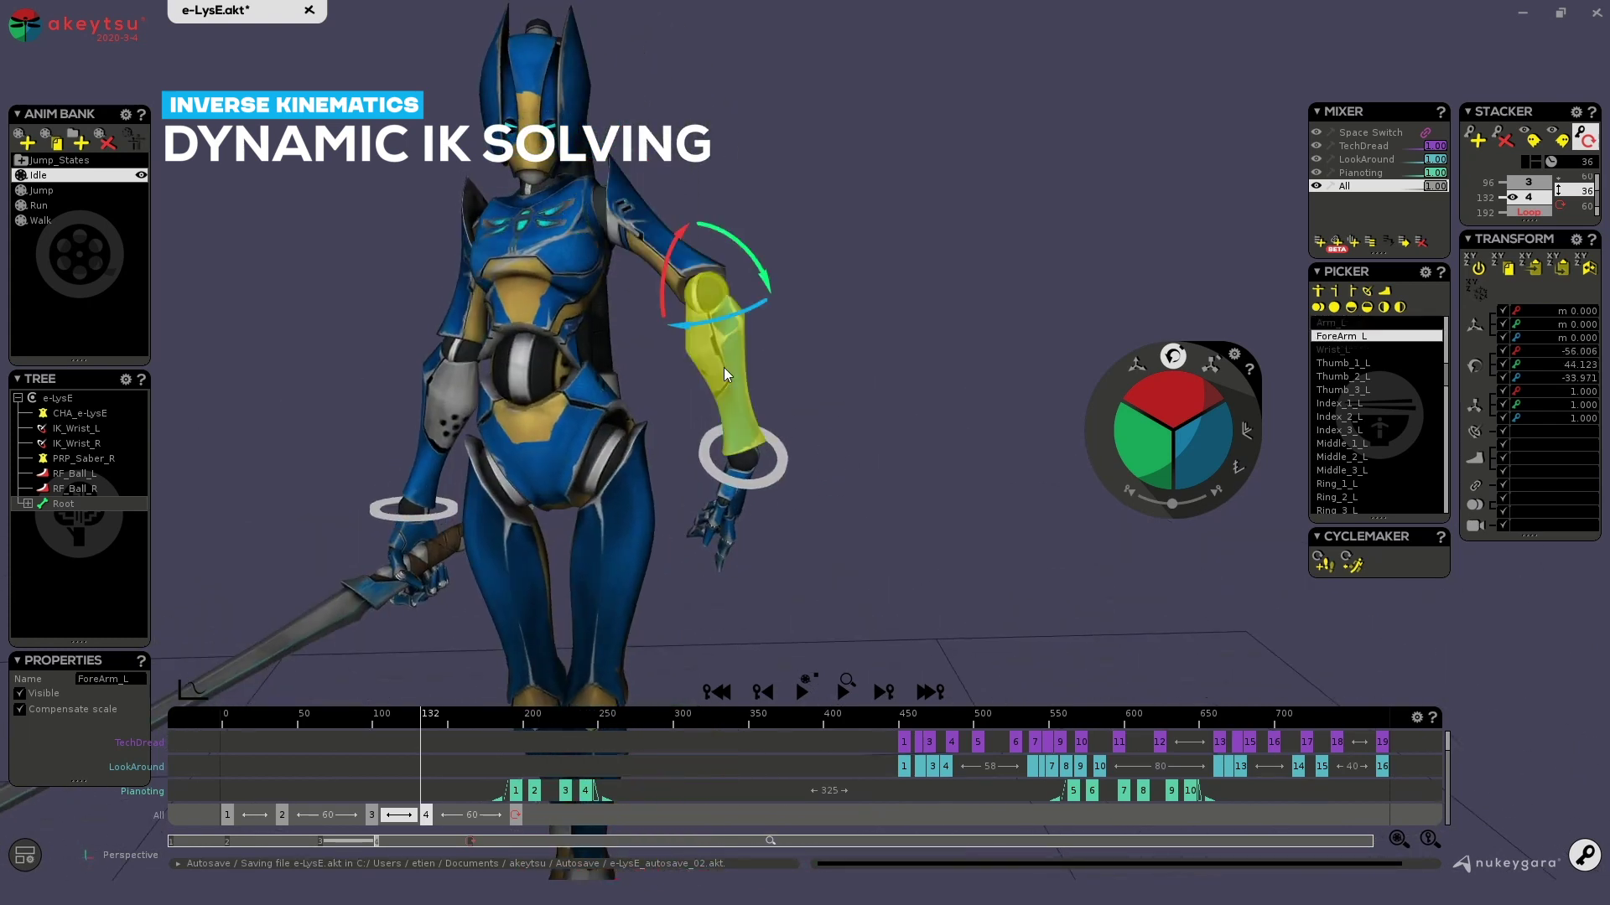
click(616, 223)
key(x)
click(748, 443)
click(694, 284)
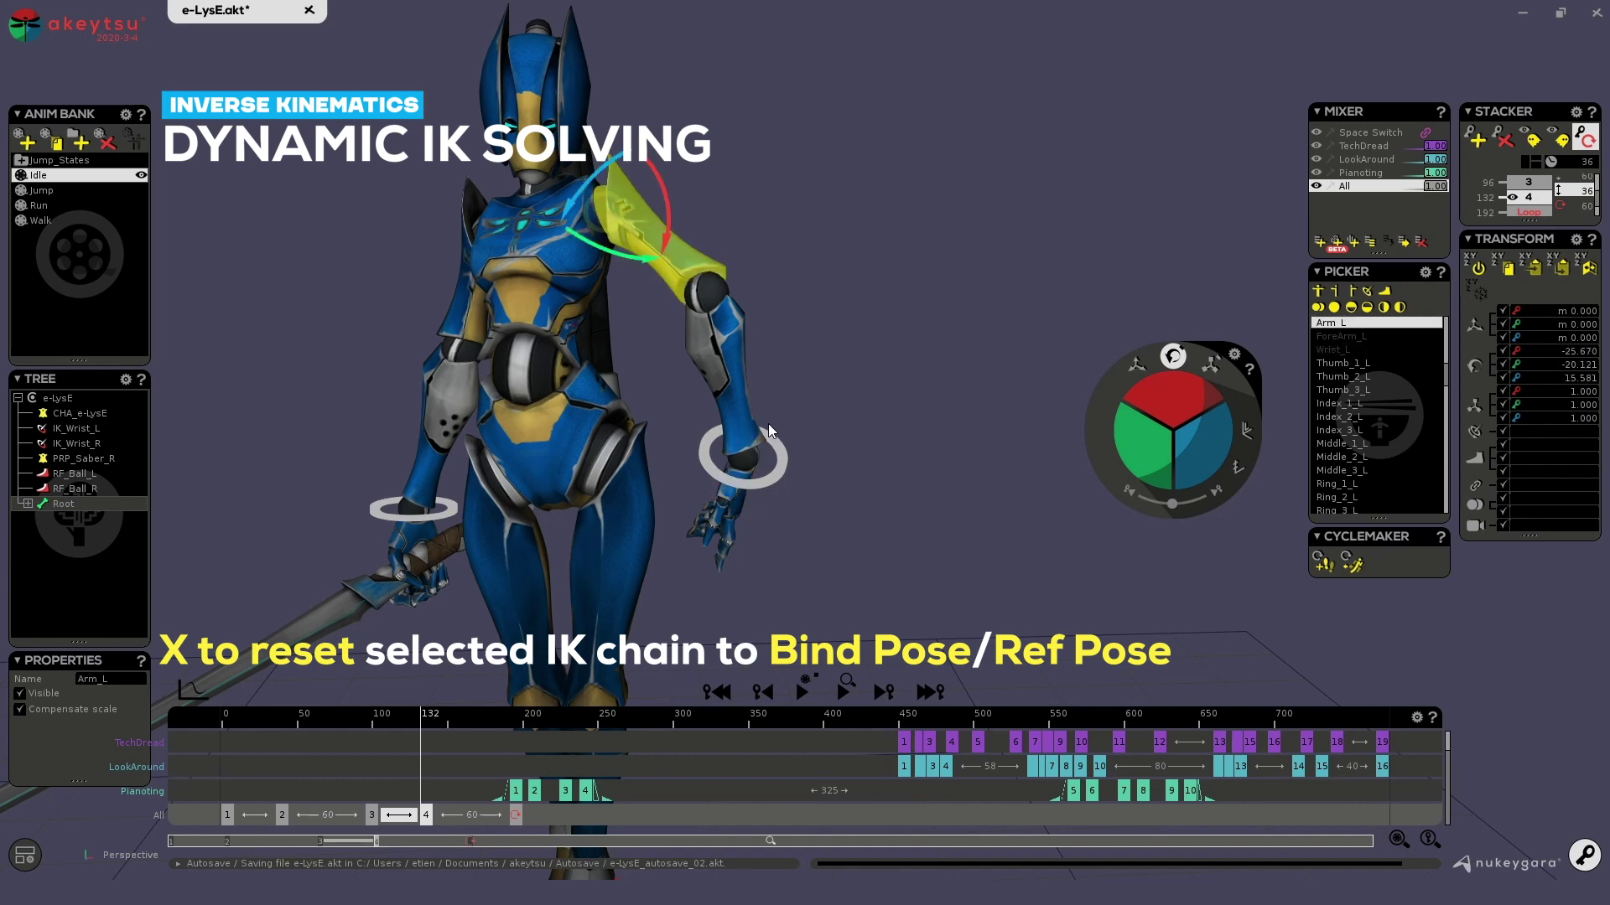
click(1478, 270)
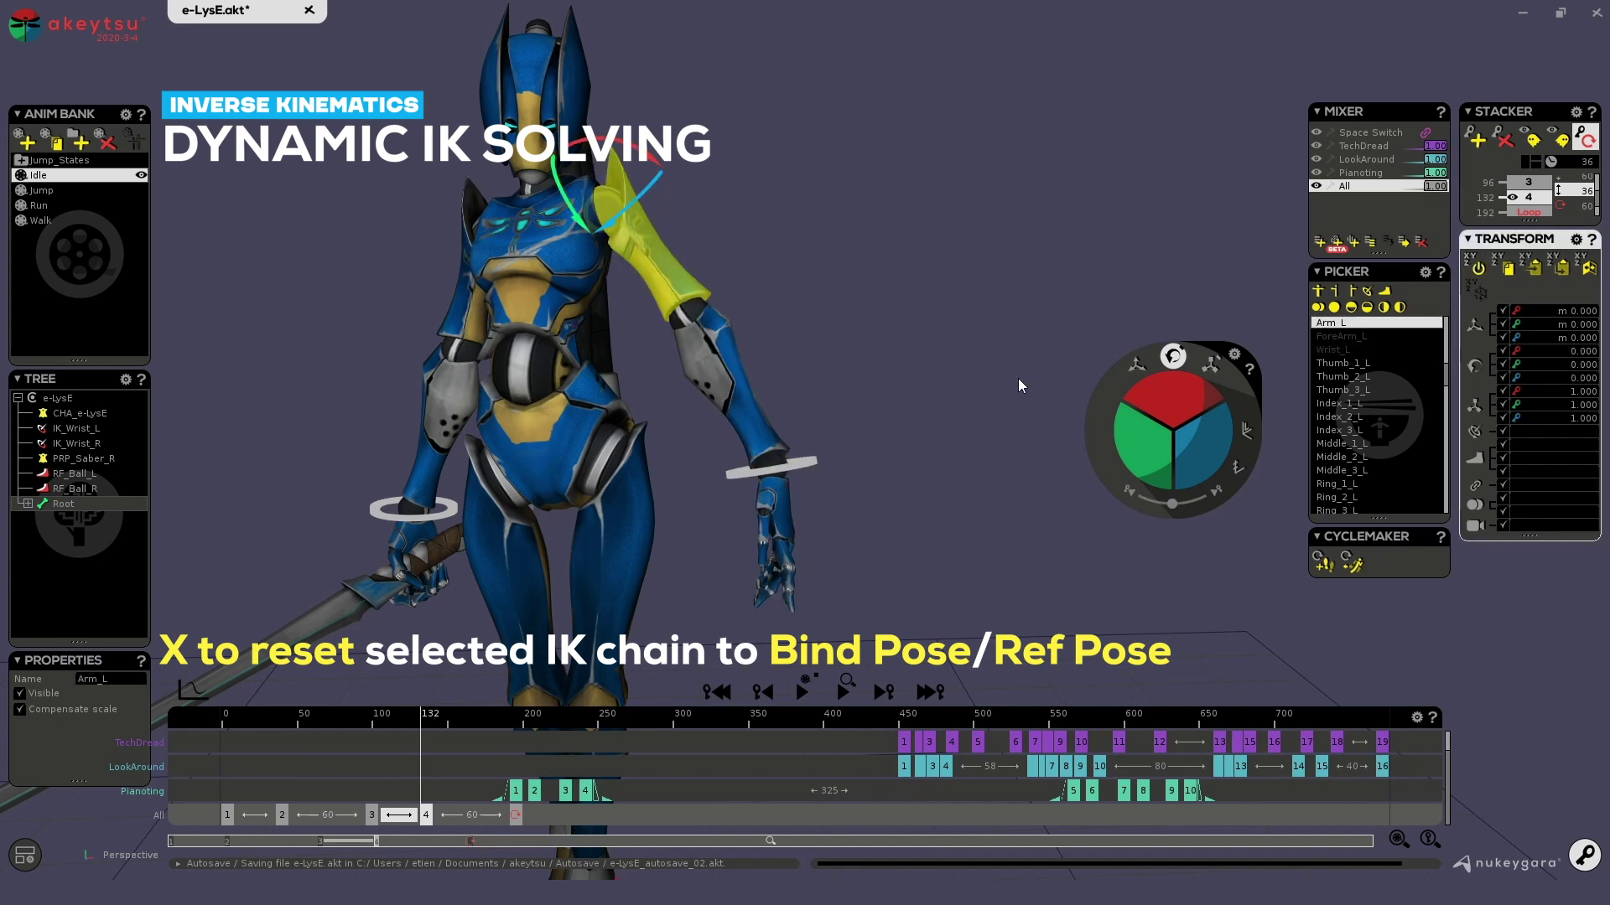
middle_drag(782, 419, 787, 313)
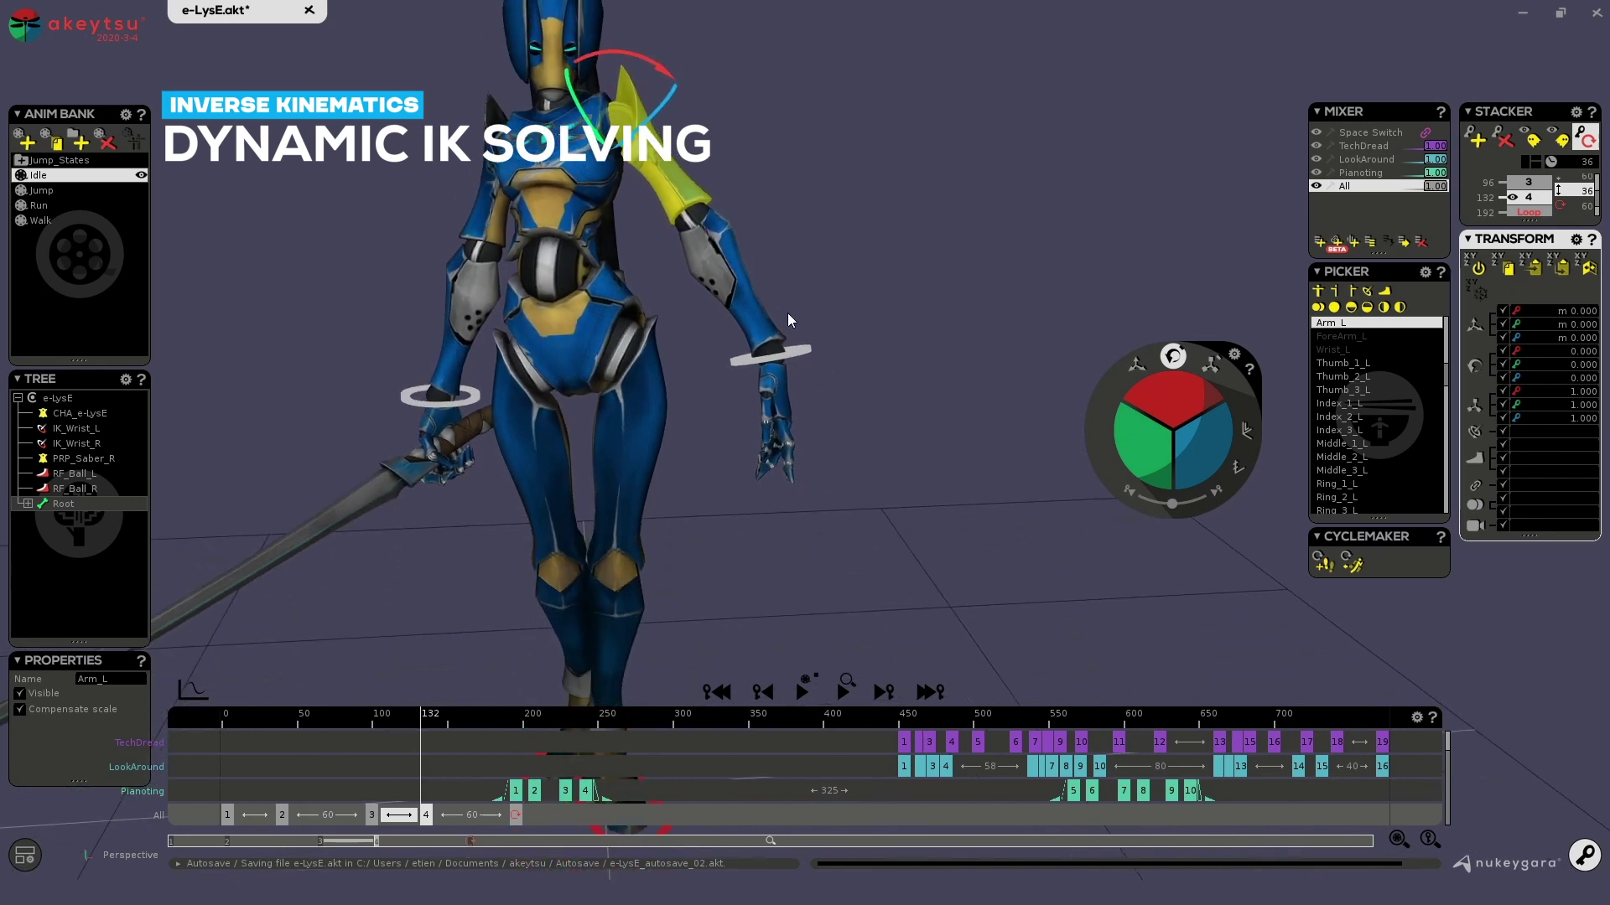
Rotate the Arm_L joint slightly from its reference pose and select the left wrist's IK controller for moving
middle_drag(773, 169, 770, 254)
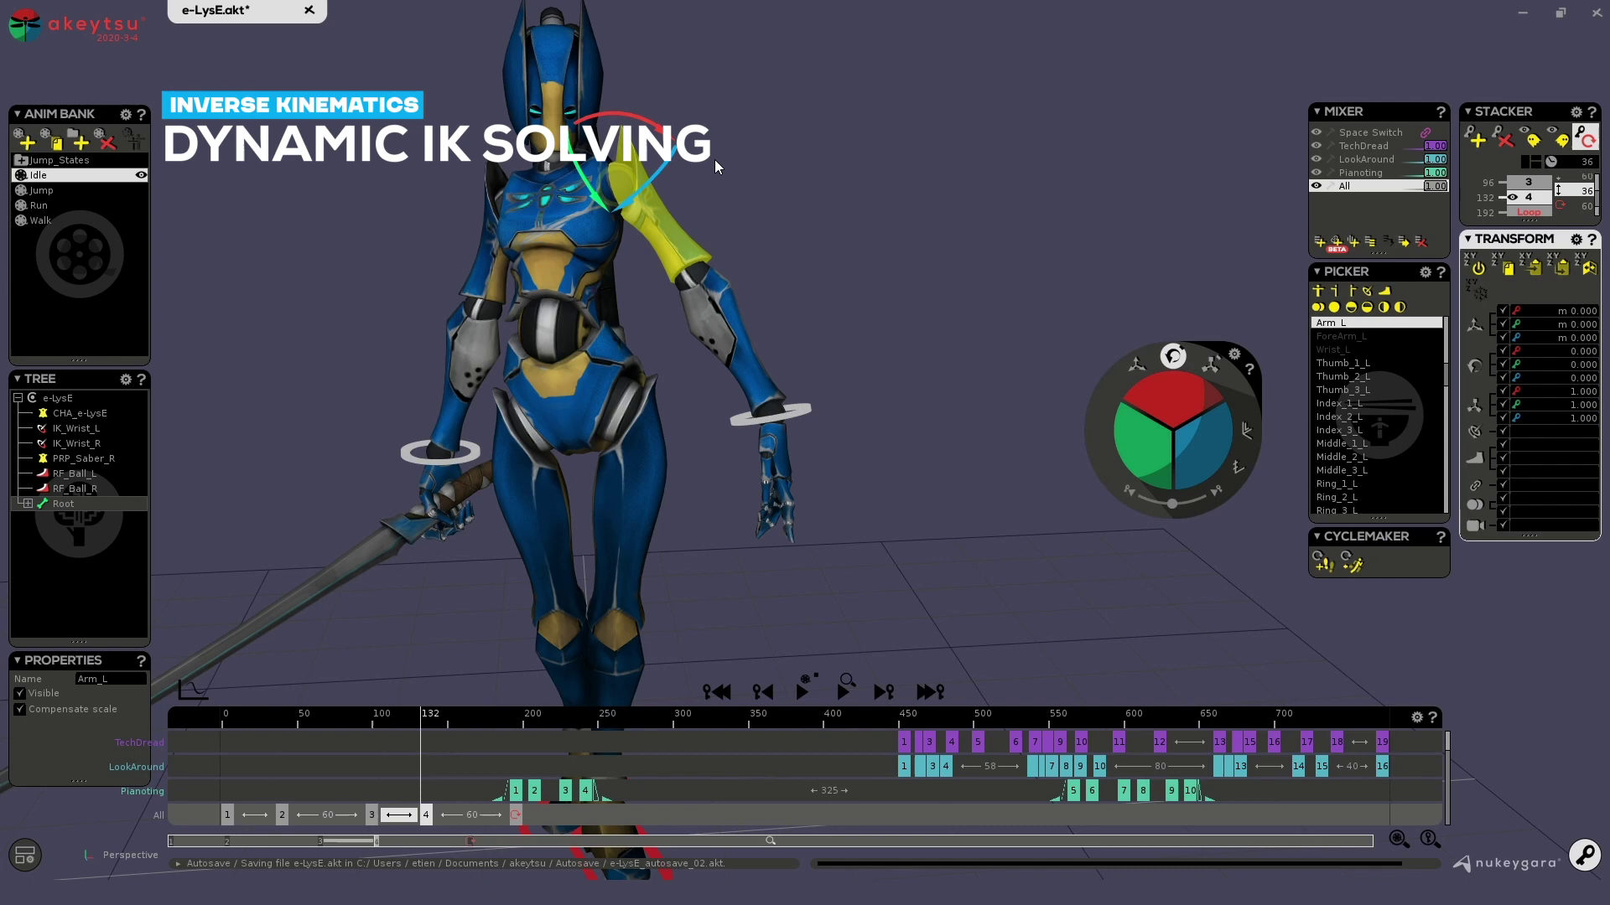
middle_drag(818, 326, 931, 345)
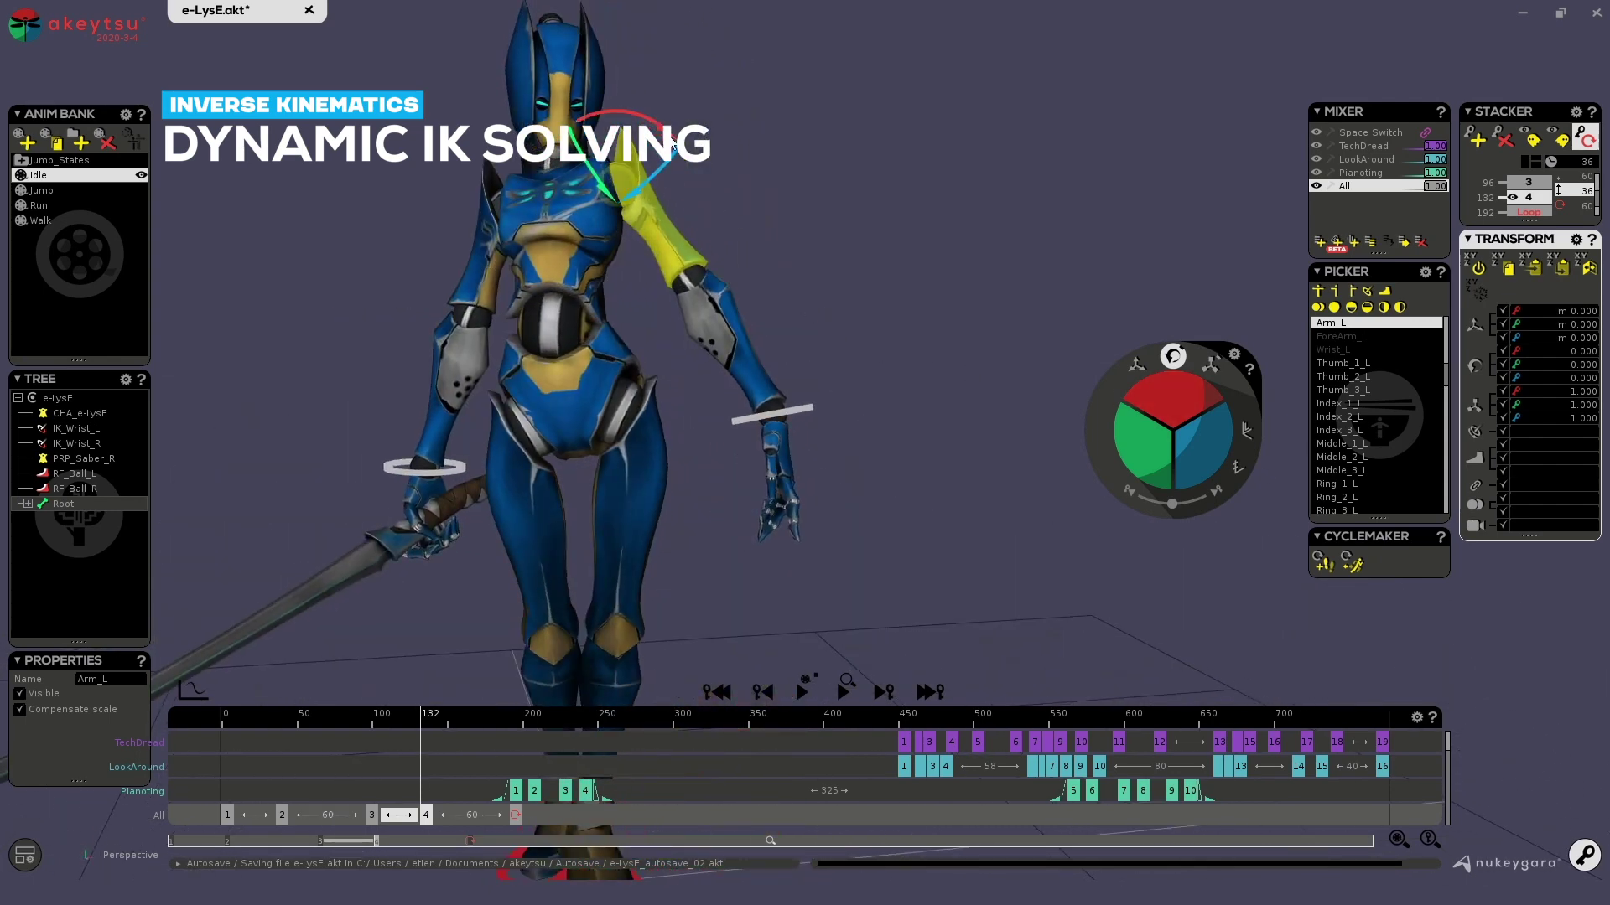
drag(669, 136, 685, 176)
middle_drag(914, 495, 656, 550)
key(w)
click(601, 462)
middle_drag(313, 590, 840, 530)
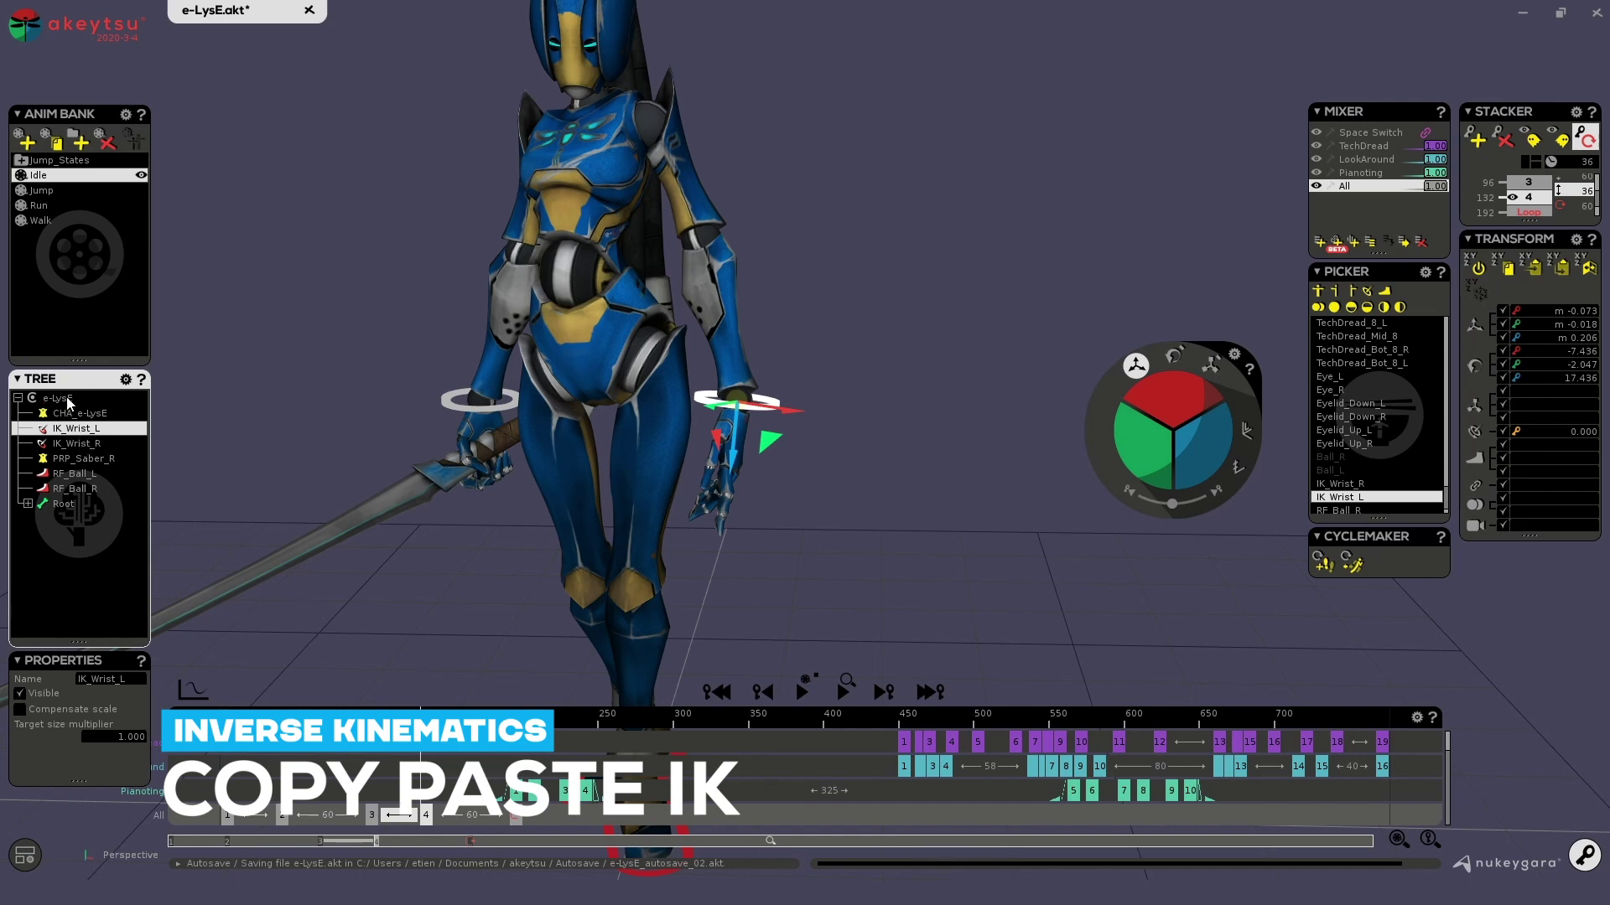
Move the left wrist's IK controller in several passes to bring the hand in front of the body, at about -0.324, 0.060, 0.394 m
middle_drag(822, 341, 742, 455)
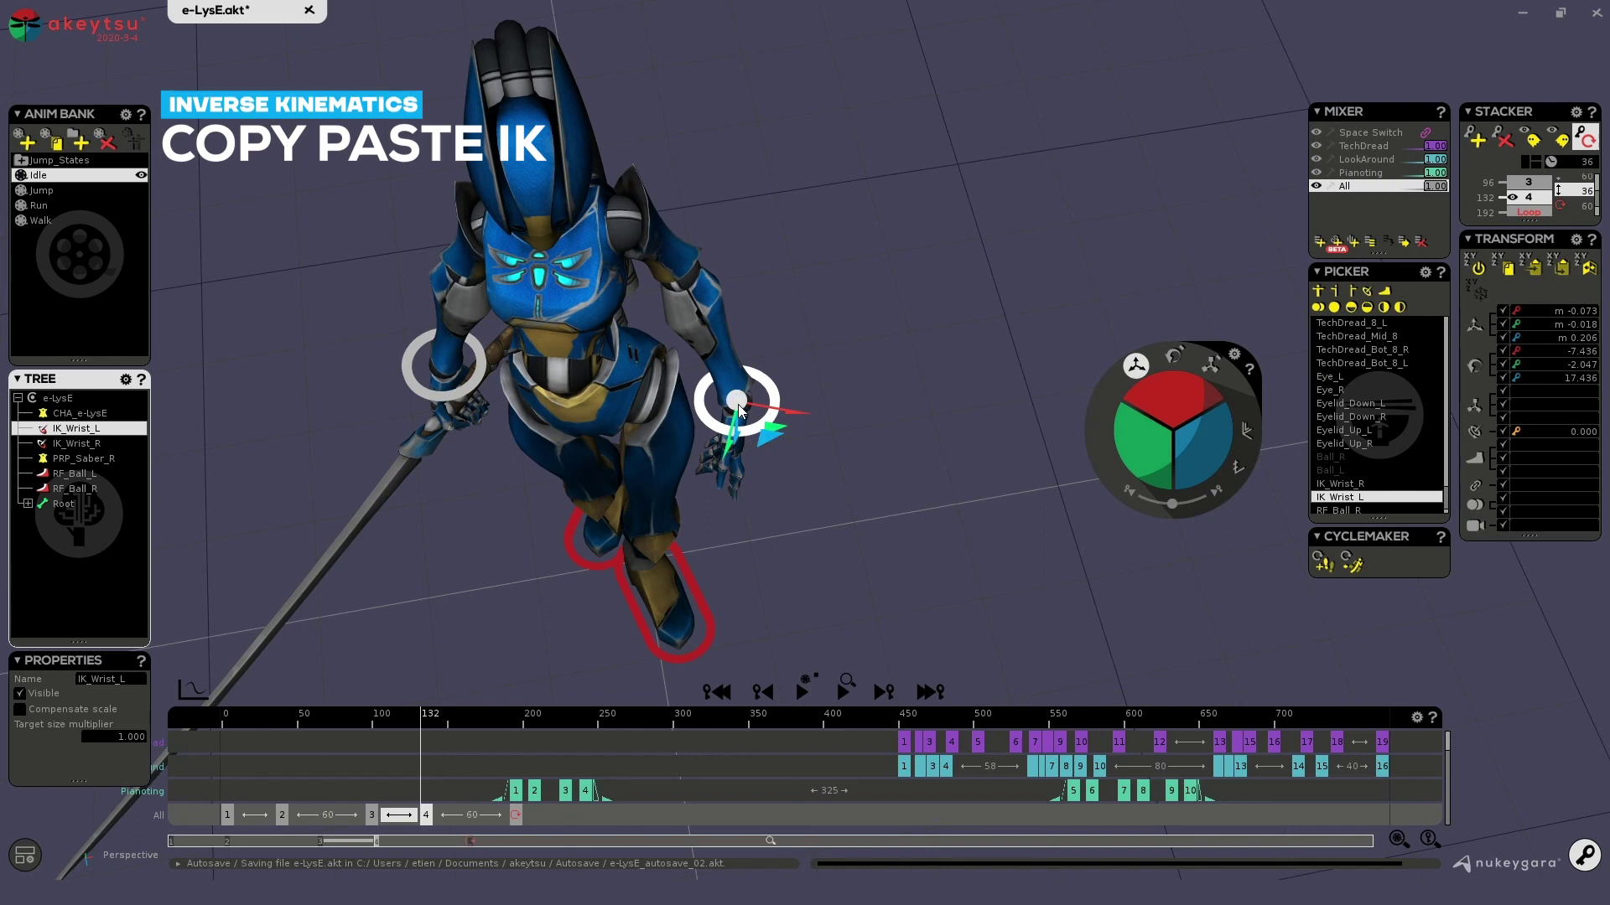
drag(738, 409, 621, 466)
middle_drag(621, 465, 1076, 352)
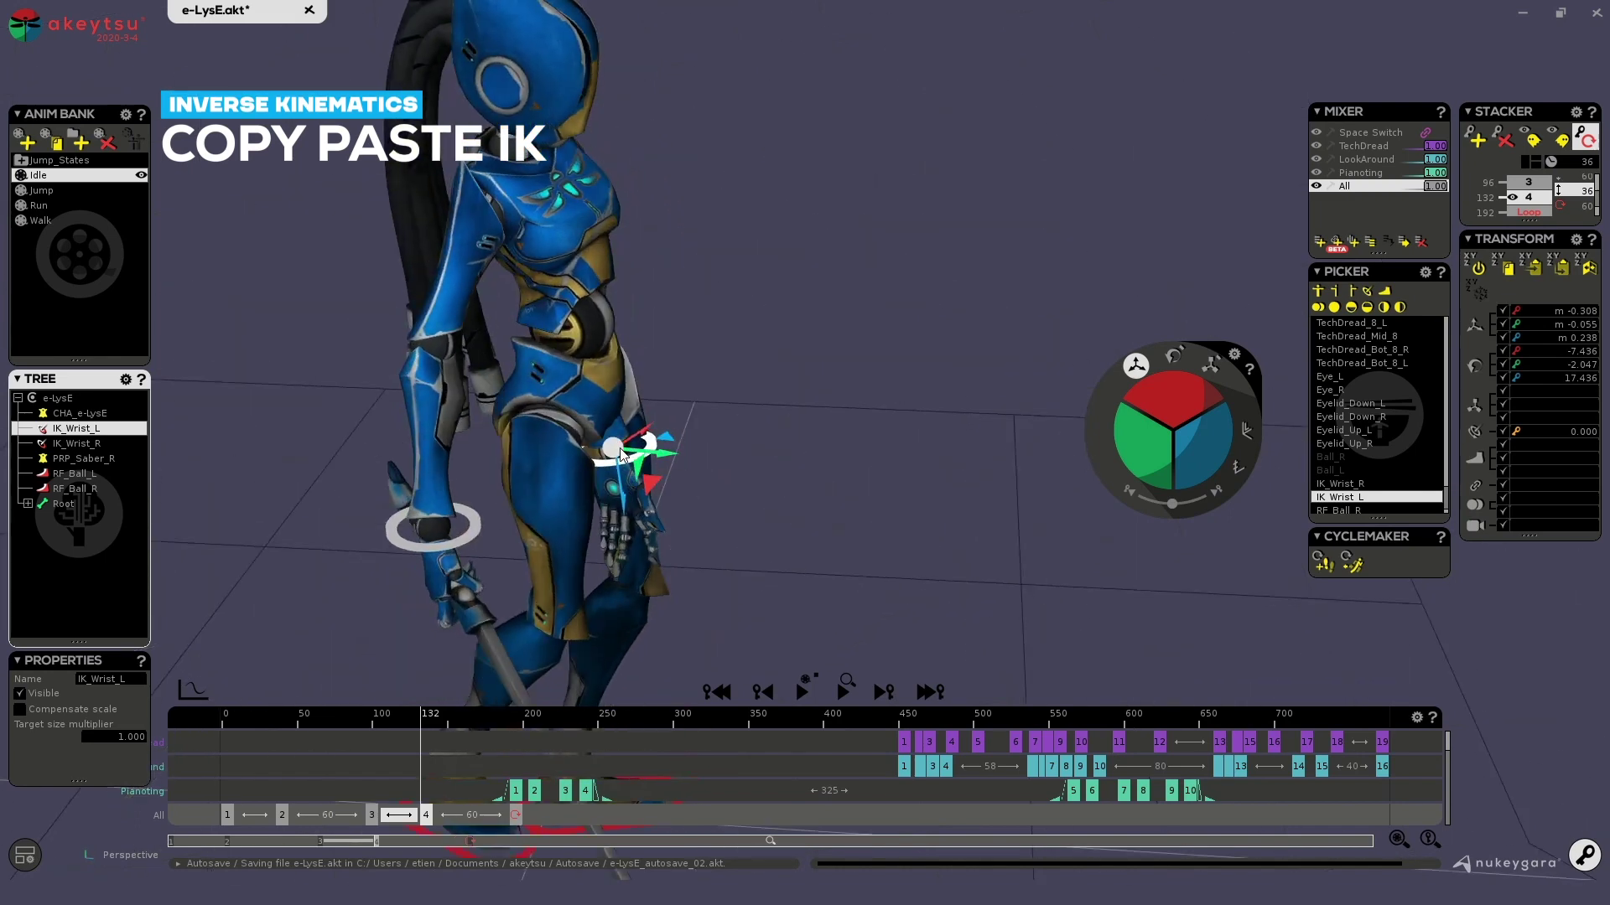
drag(620, 455, 726, 387)
middle_drag(776, 396, 721, 512)
drag(754, 405, 709, 414)
middle_drag(592, 436, 650, 376)
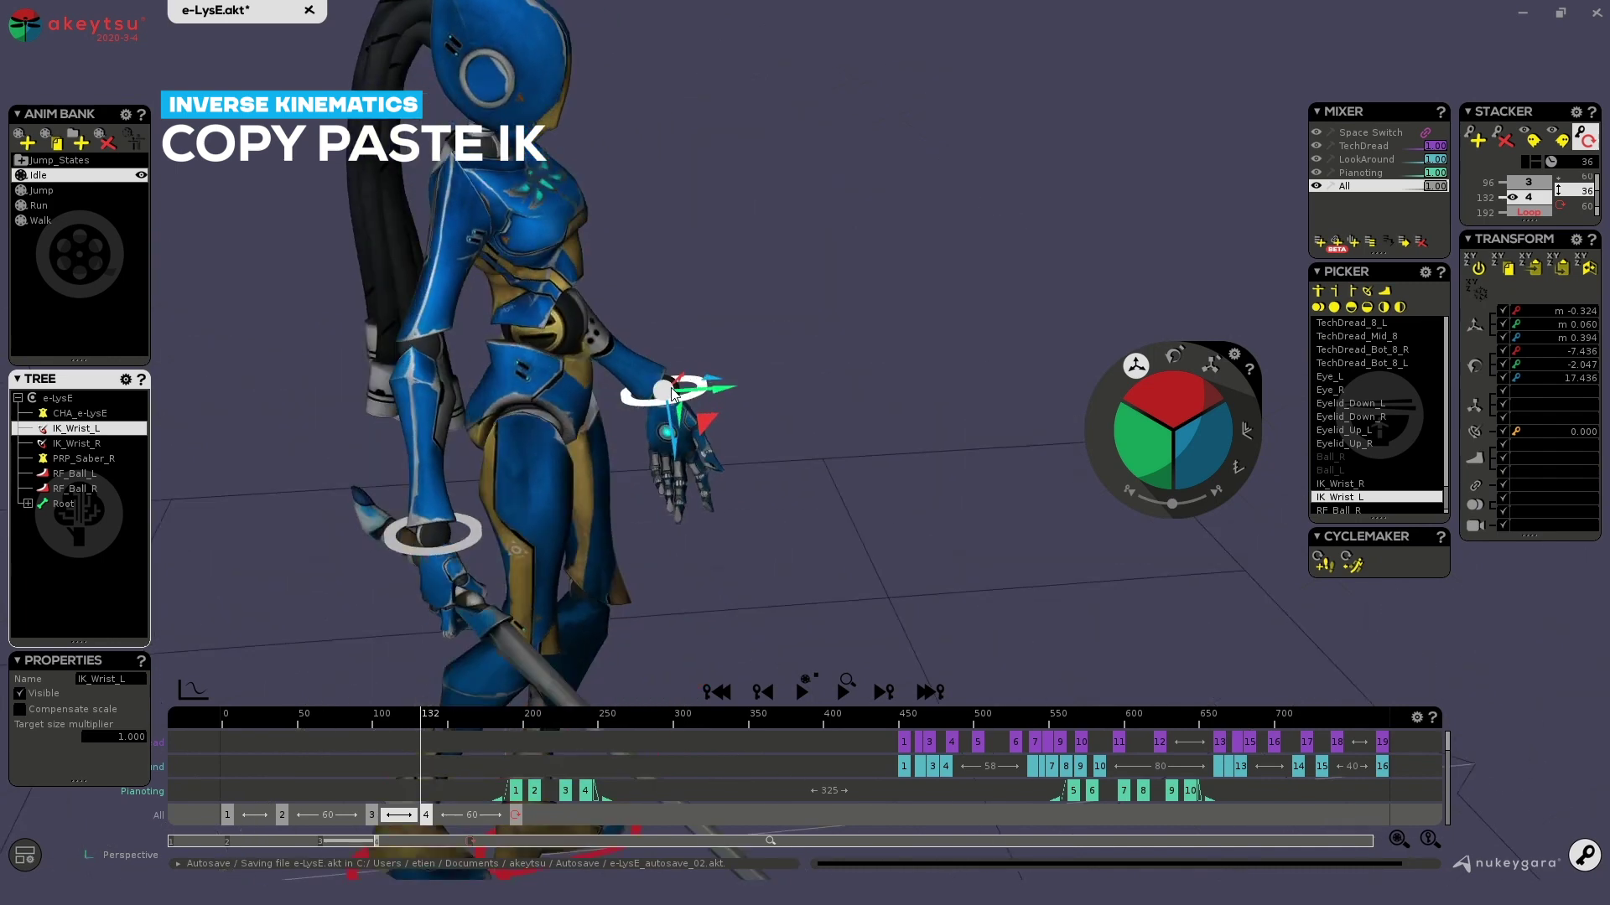
Raise the left wrist's IK controller to about -0.278, 0.213, 0.480 m and rotate it to about 133.6, 46.3, -132.6
drag(672, 394, 713, 295)
middle_drag(1093, 366, 833, 369)
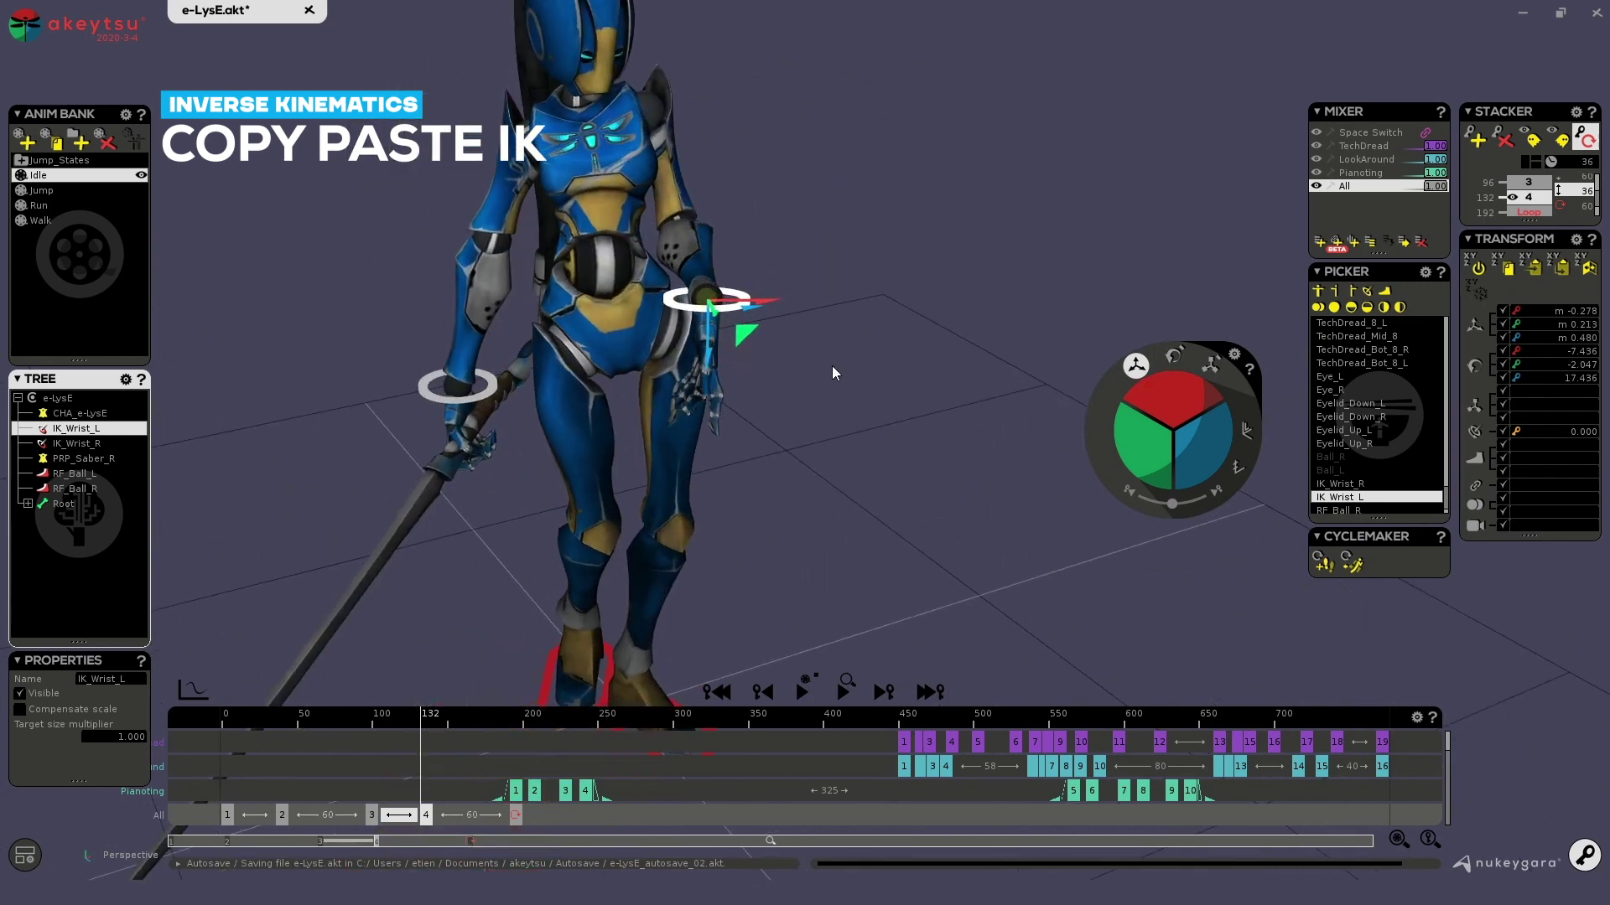
click(1171, 359)
drag(997, 242, 1040, 369)
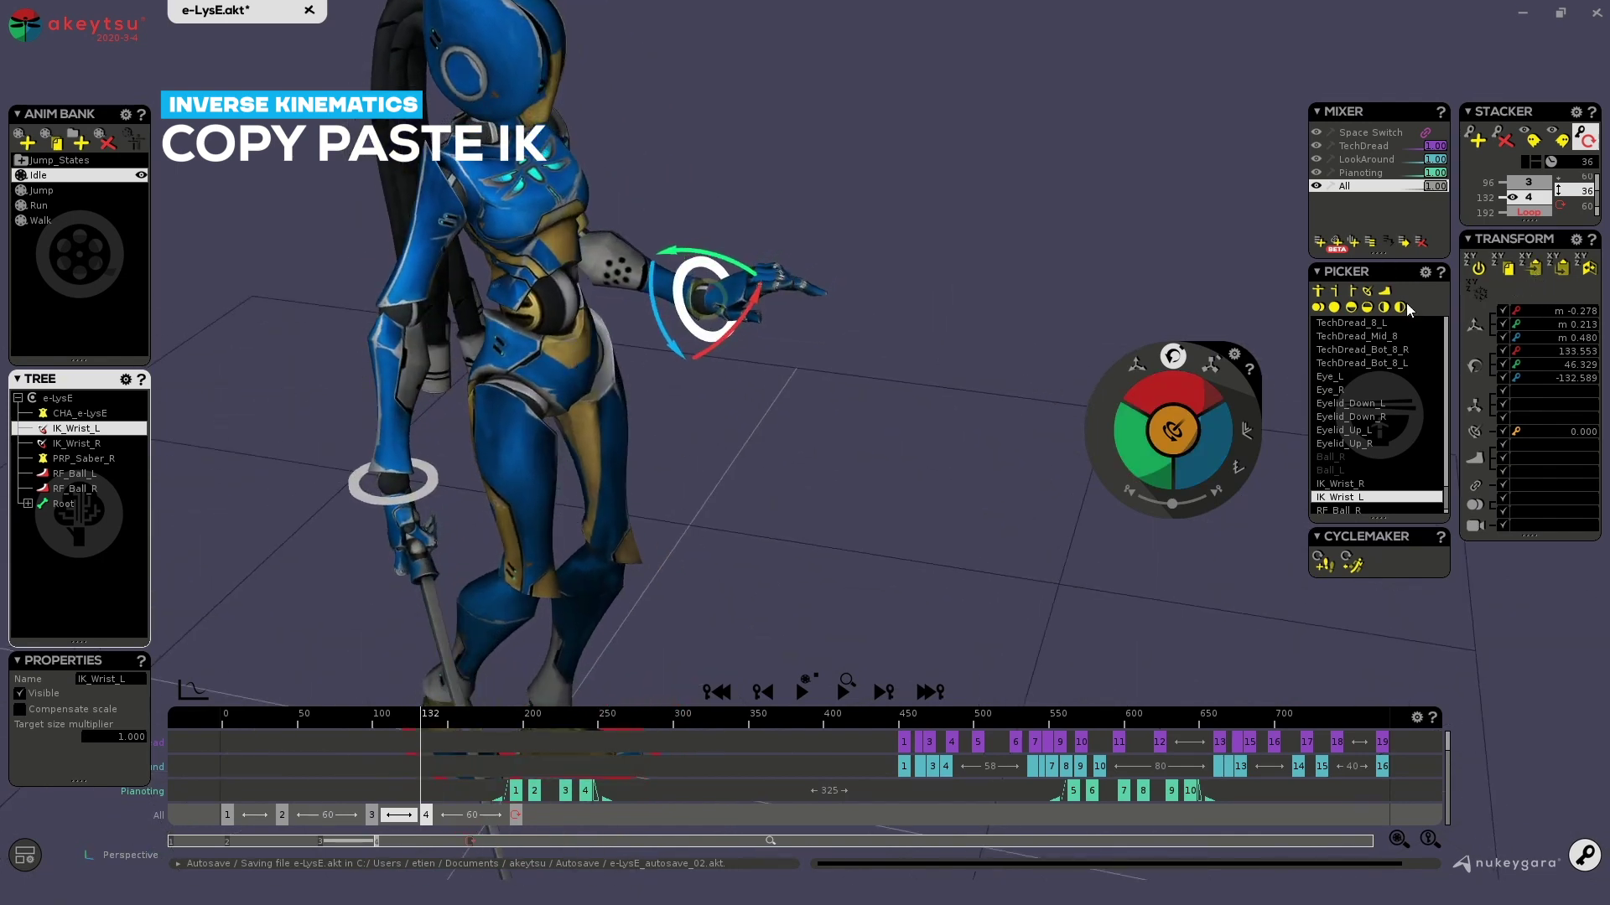
Copy the left wrist IK controller's transform and paste it onto the right wrist's IK controller
click(428, 491)
middle_drag(428, 491, 588, 417)
key(ctrl+v)
alt+drag(588, 417, 570, 457)
scroll(661, 361, up, 3)
Turn the right arm's pole vector to about -67.5, checking the elbow from above, the front and the side
drag(1172, 428, 1173, 435)
key(ctrl+z)
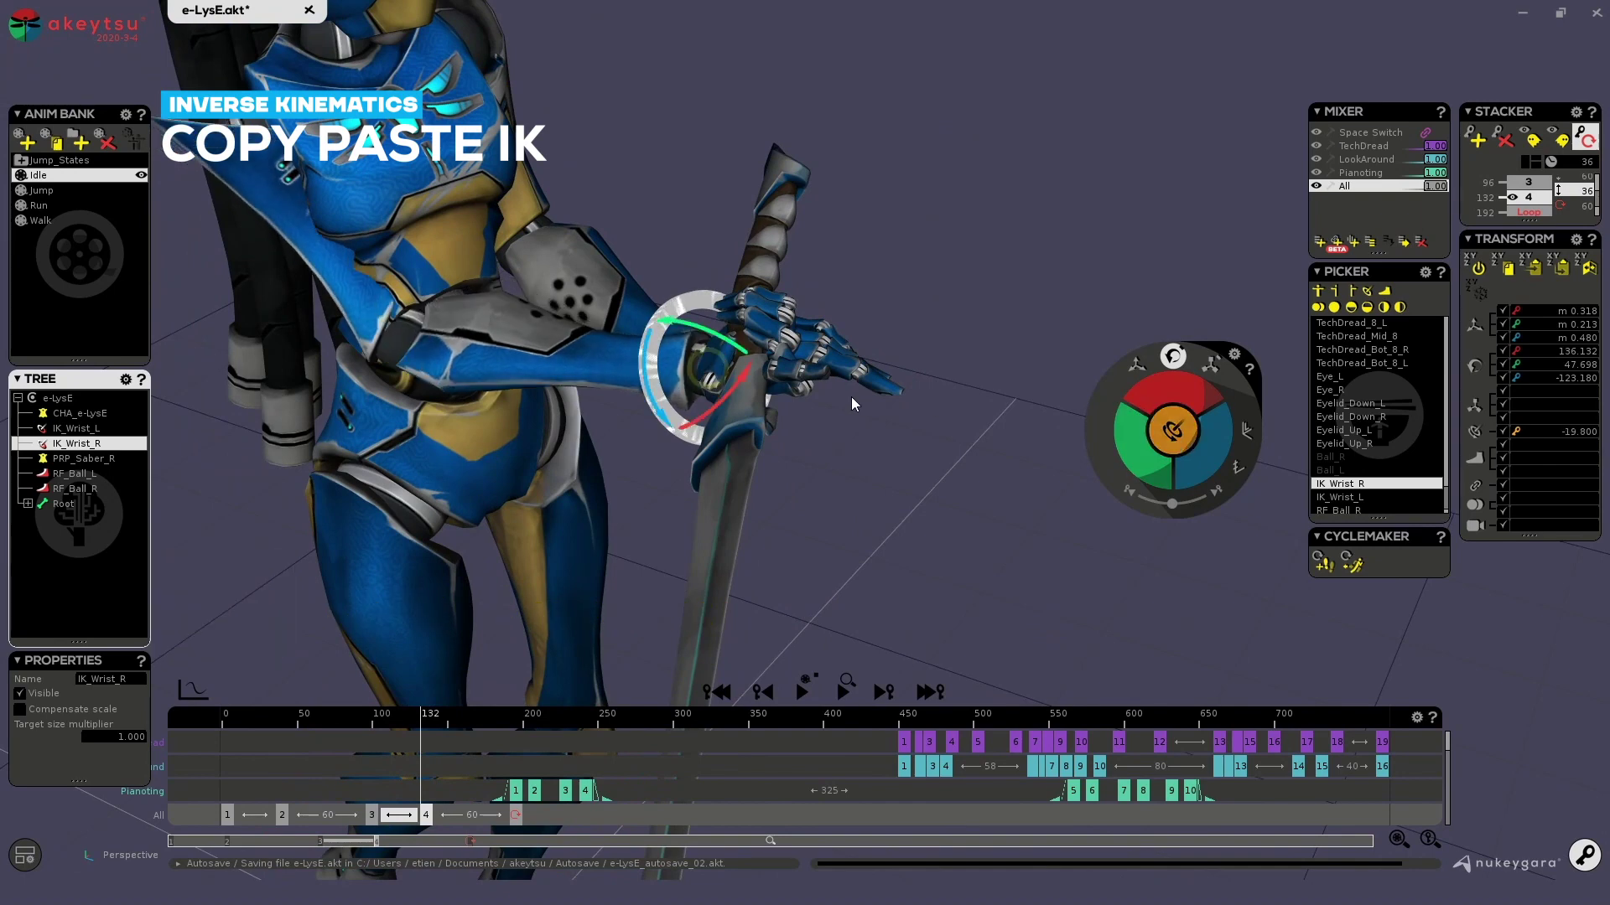
alt+drag(852, 398, 666, 196)
middle_drag(775, 310, 537, 285)
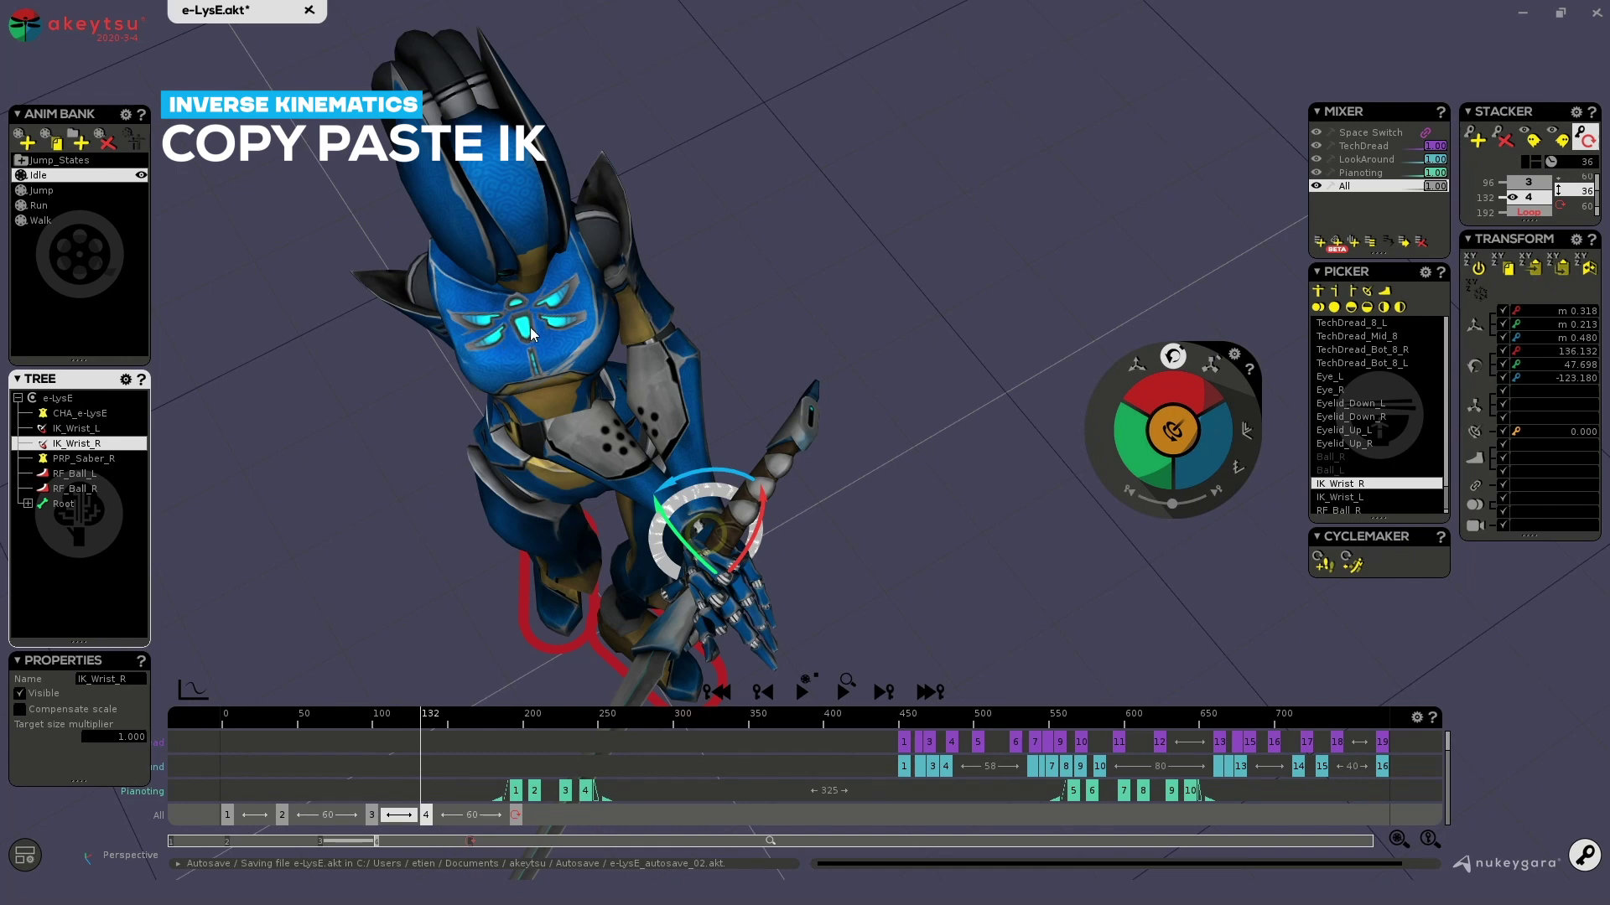
middle_drag(531, 333, 678, 192)
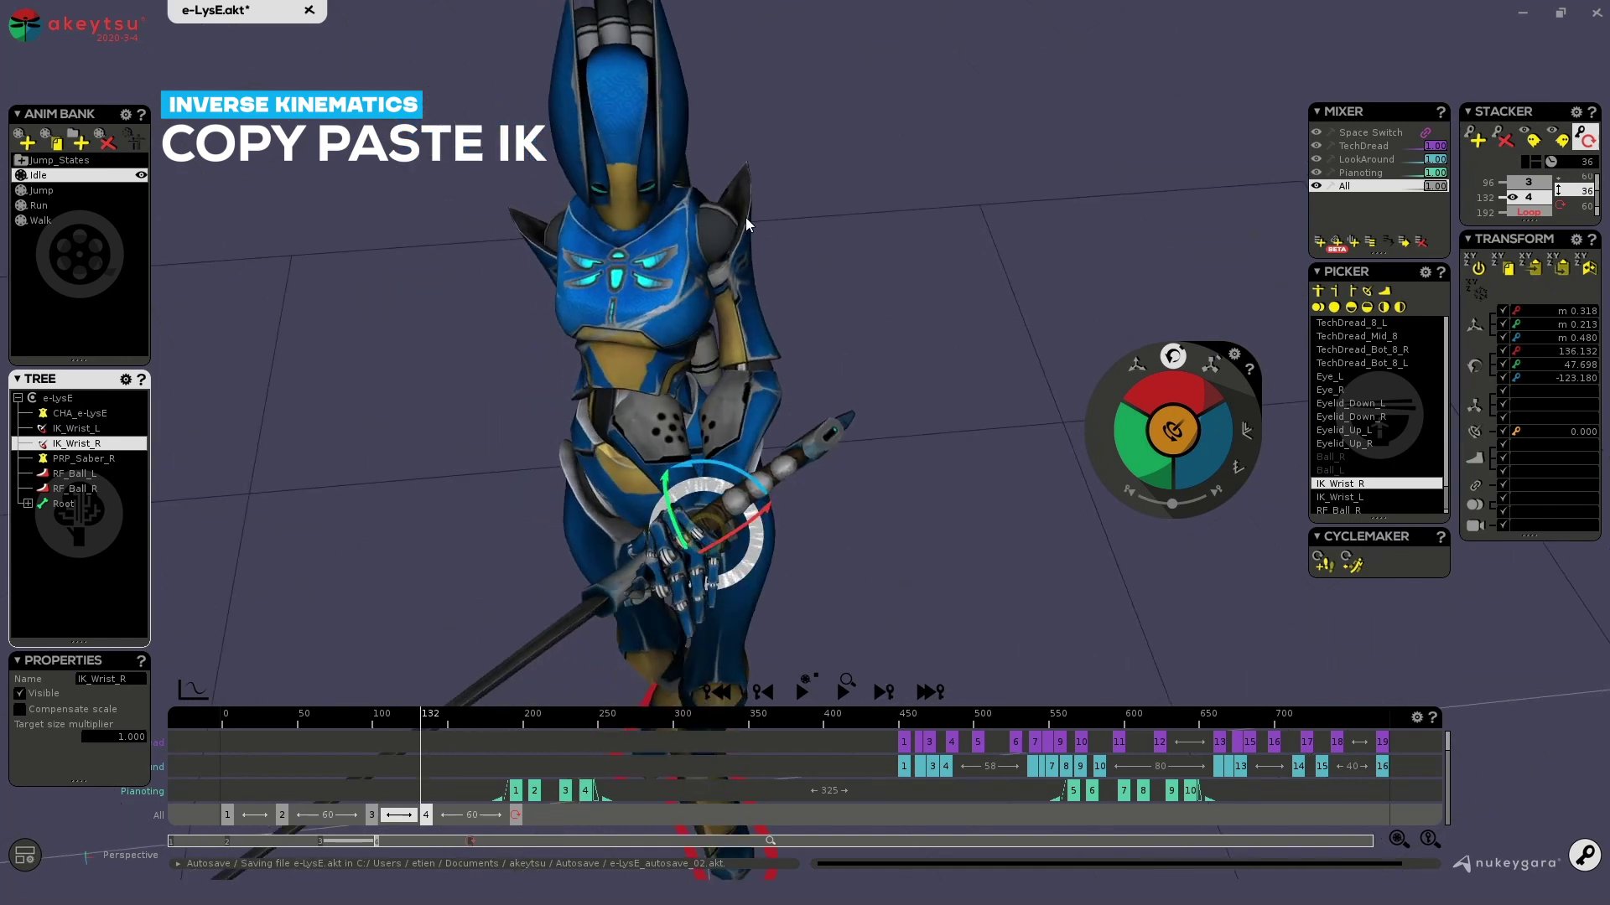
middle_drag(486, 470, 586, 511)
drag(1168, 434, 1178, 494)
middle_drag(910, 545, 1132, 453)
middle_drag(838, 542, 1012, 438)
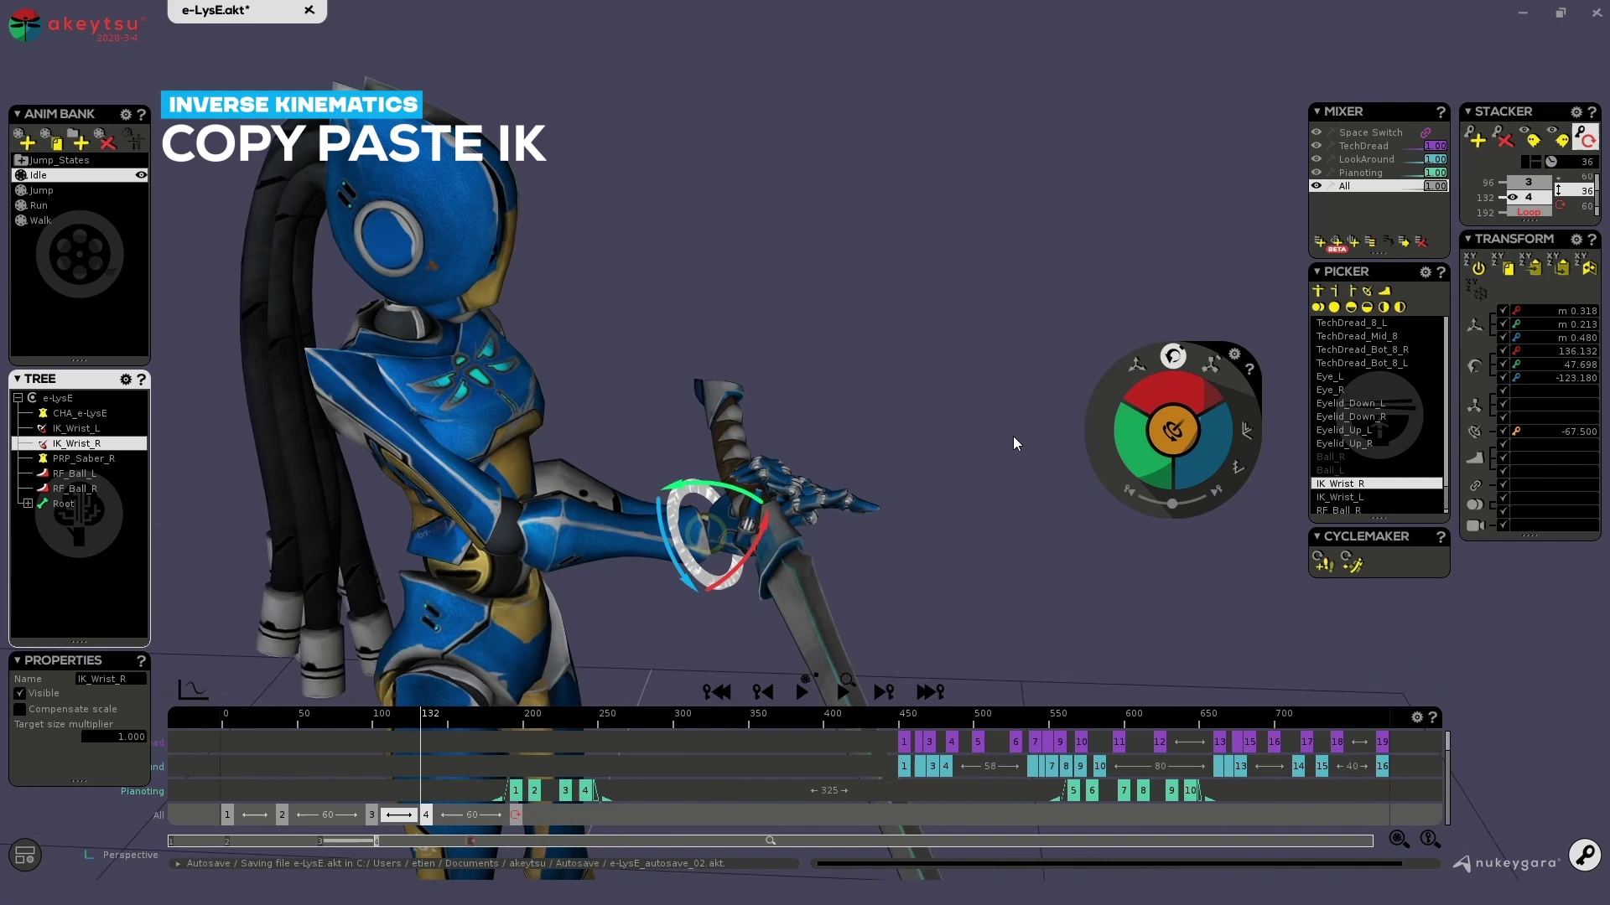
Rotate the right wrist's IK controller to about 108, 60.6, -157.3 and move it to about 0.223, 0.161, 0.482 m
scroll(797, 535, up, 4)
drag(1125, 469, 1140, 471)
middle_drag(1115, 457, 1021, 453)
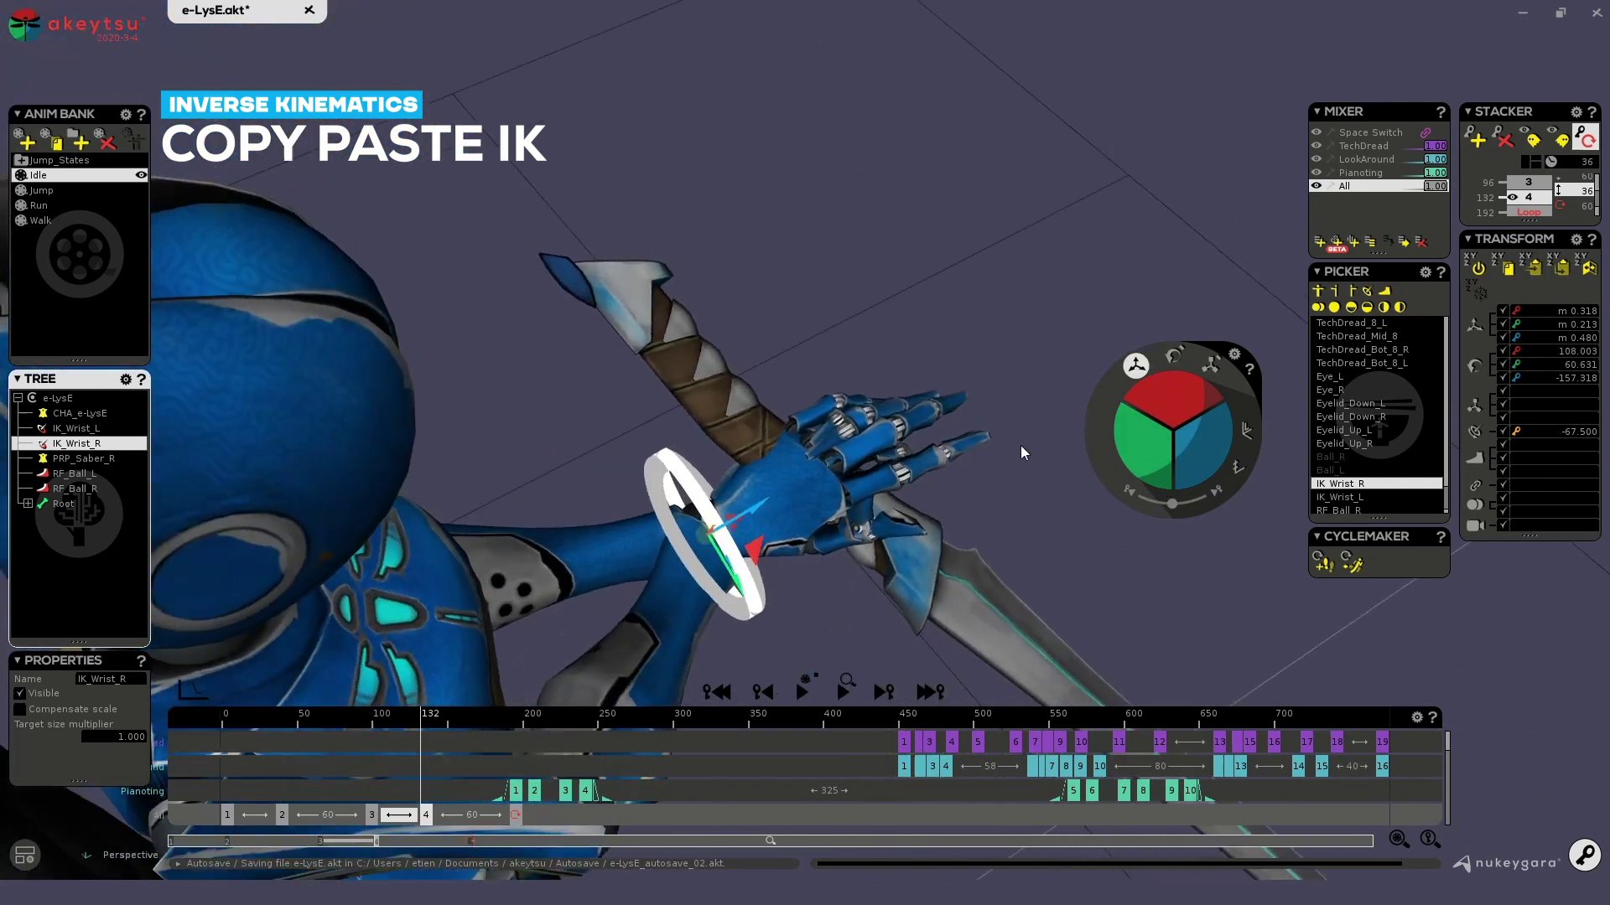
drag(733, 579, 902, 603)
middle_drag(902, 597, 1006, 407)
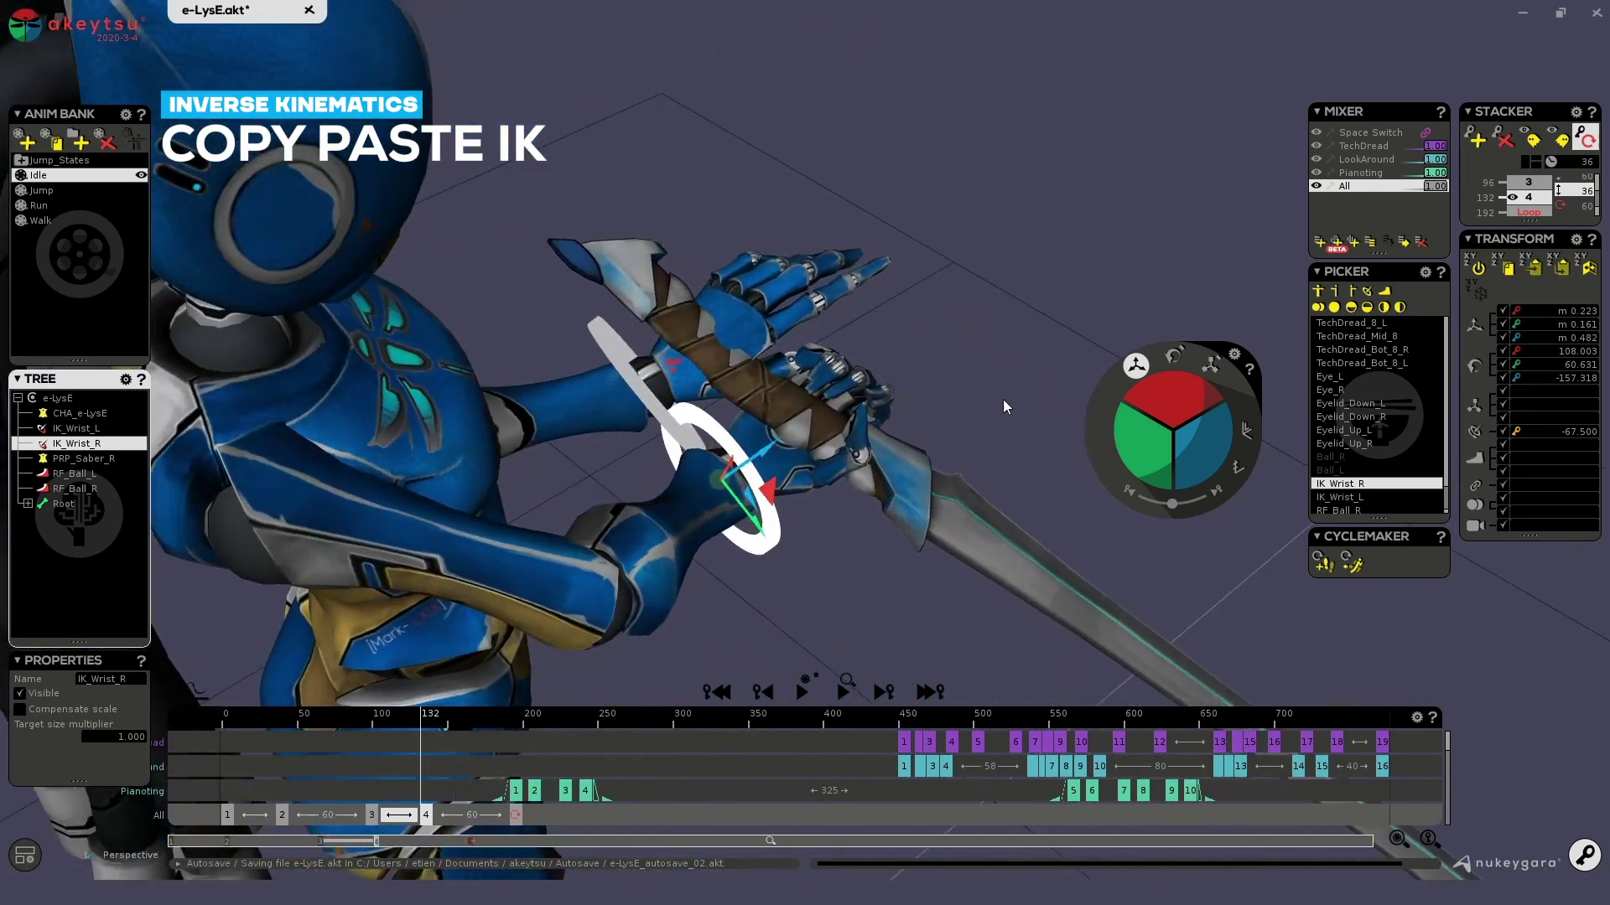
Rotate the right wrist's IK controller again so that the sword's hilt lines up with the left hand
click(1172, 357)
drag(1179, 391, 1213, 456)
middle_drag(1017, 367, 697, 371)
scroll(717, 275, down, 5)
scroll(775, 373, up, 5)
Add the left wrist's IK controller to the selection and move both controllers together, bringing the left one to about -0.260, 0.297, 0.349 m
click(676, 364)
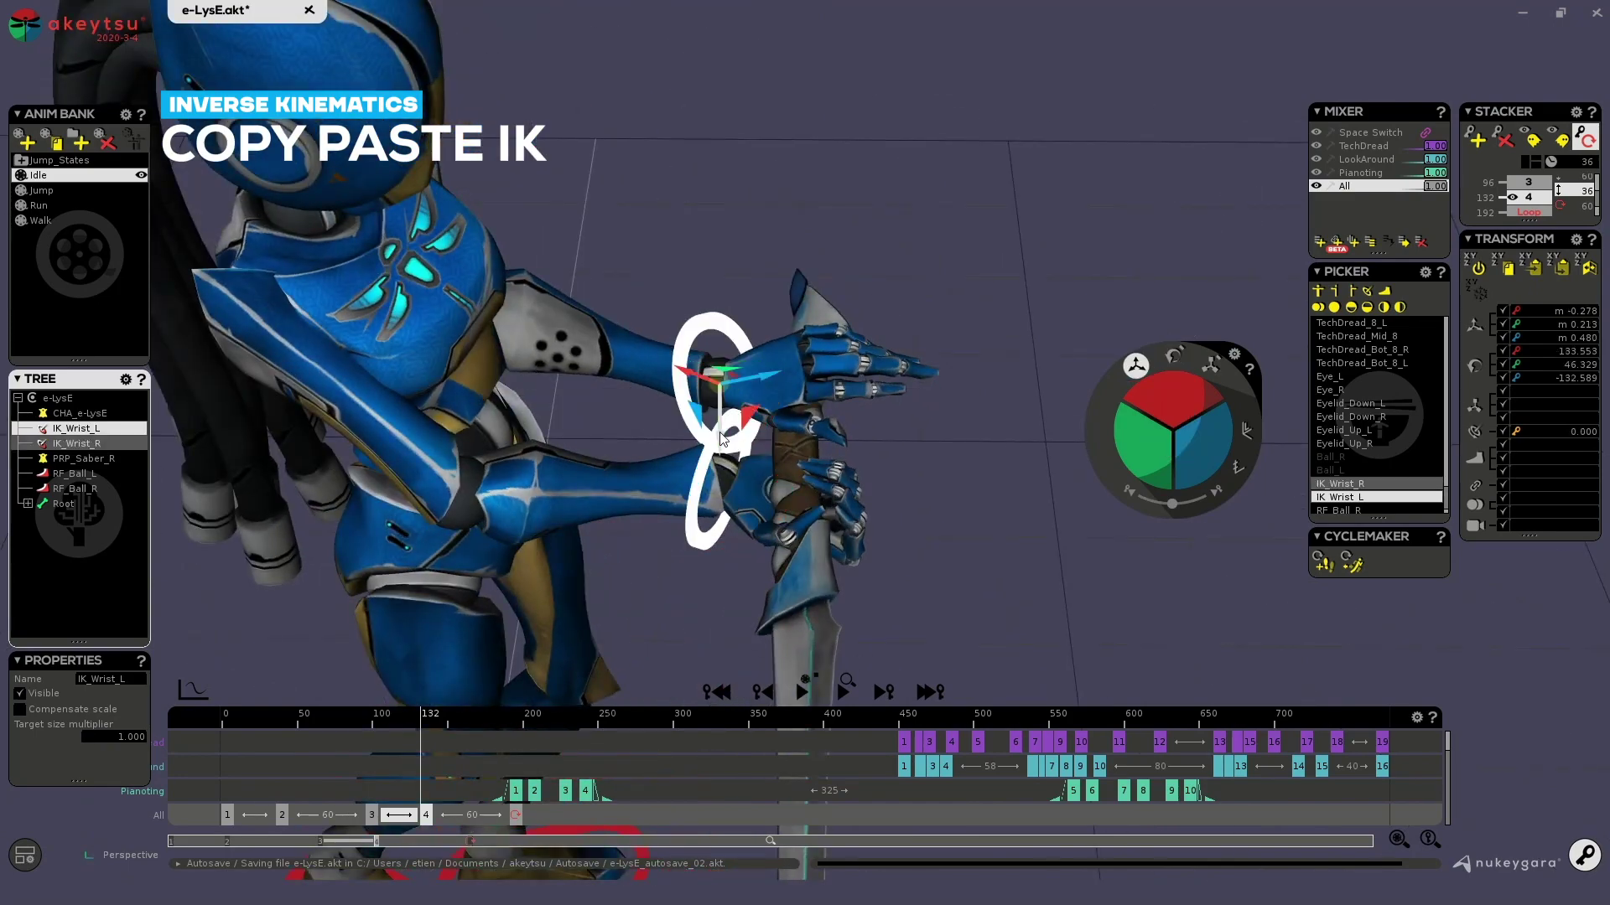
middle_drag(722, 437, 622, 337)
drag(643, 361, 600, 344)
middle_drag(760, 350, 1069, 318)
drag(657, 359, 612, 332)
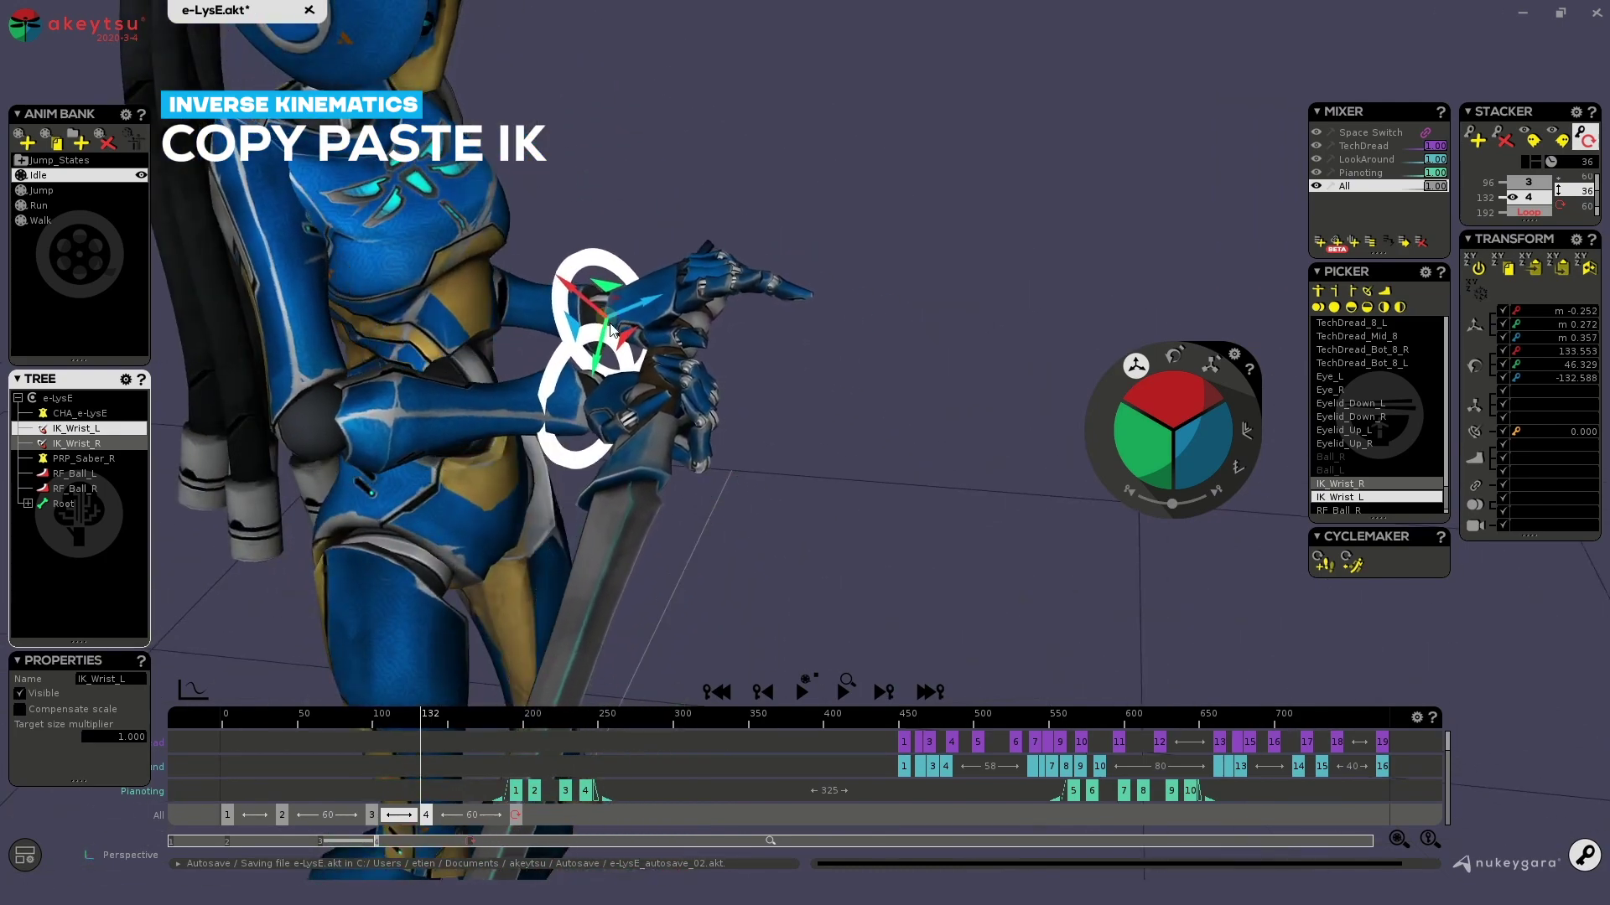
middle_drag(612, 332, 684, 363)
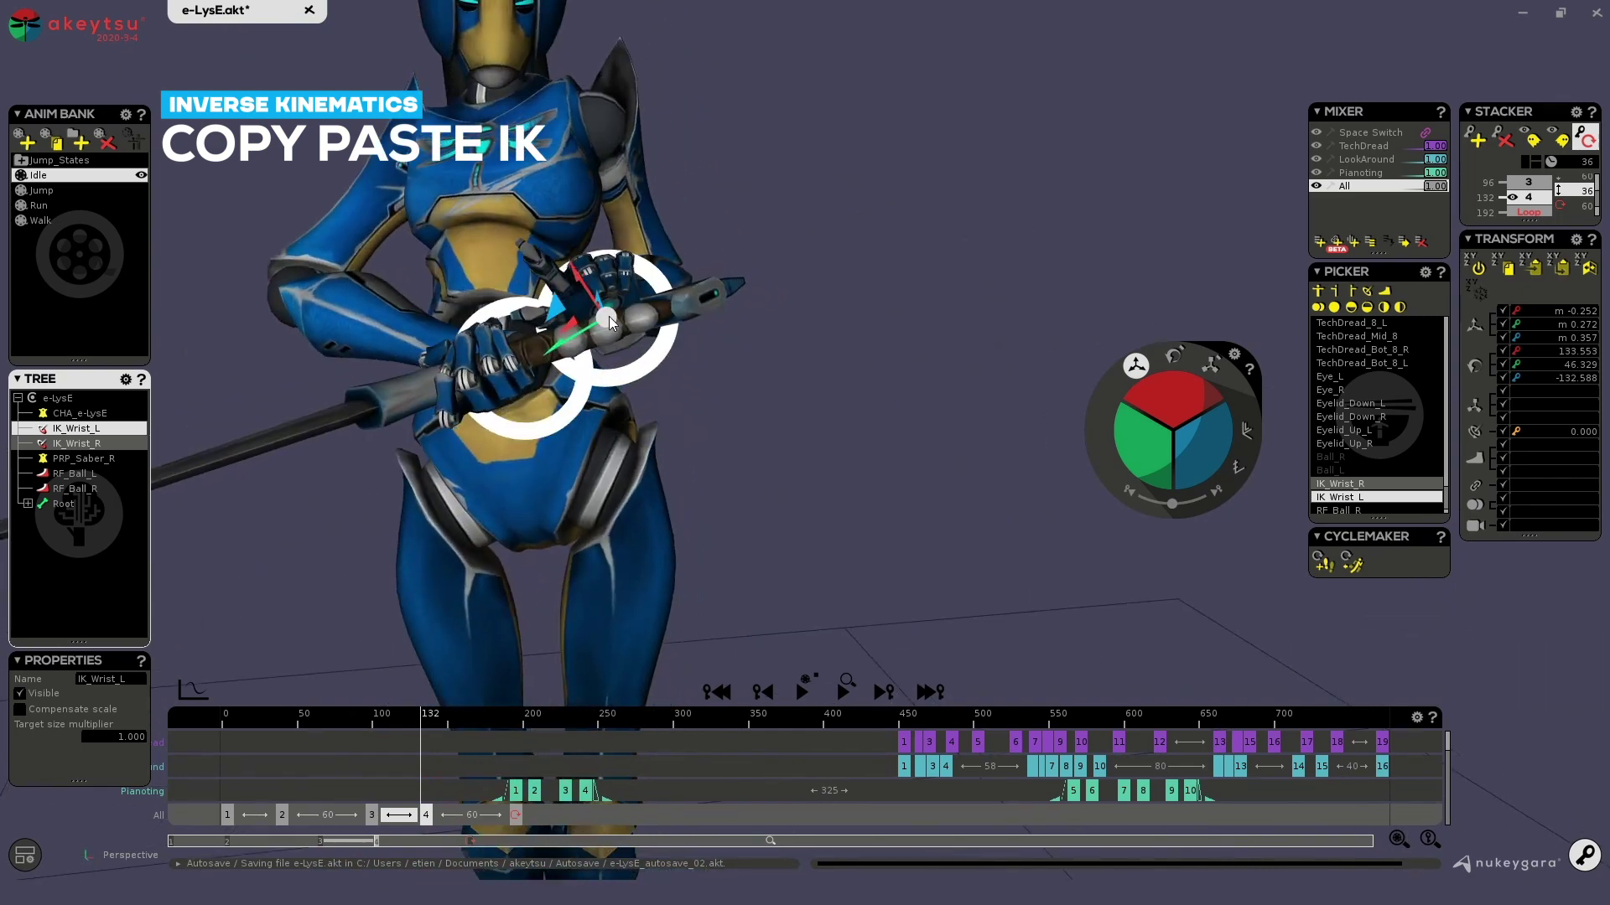
drag(609, 315, 661, 327)
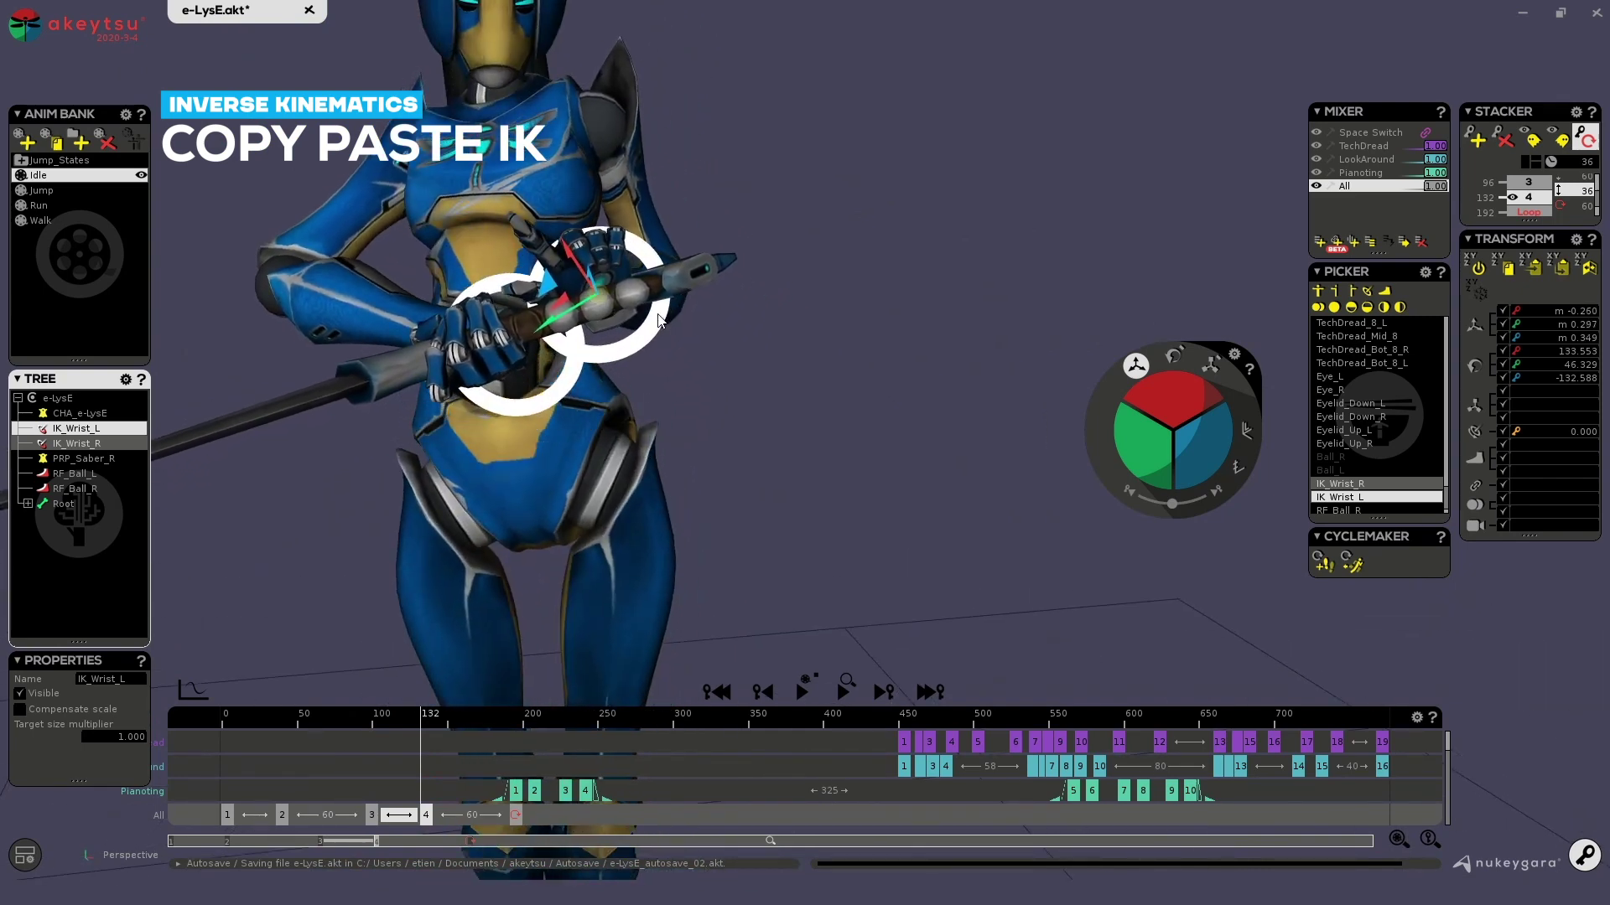
Try rotating both wrist IK controllers together, undo that rotation and return to the Move tool
key(e)
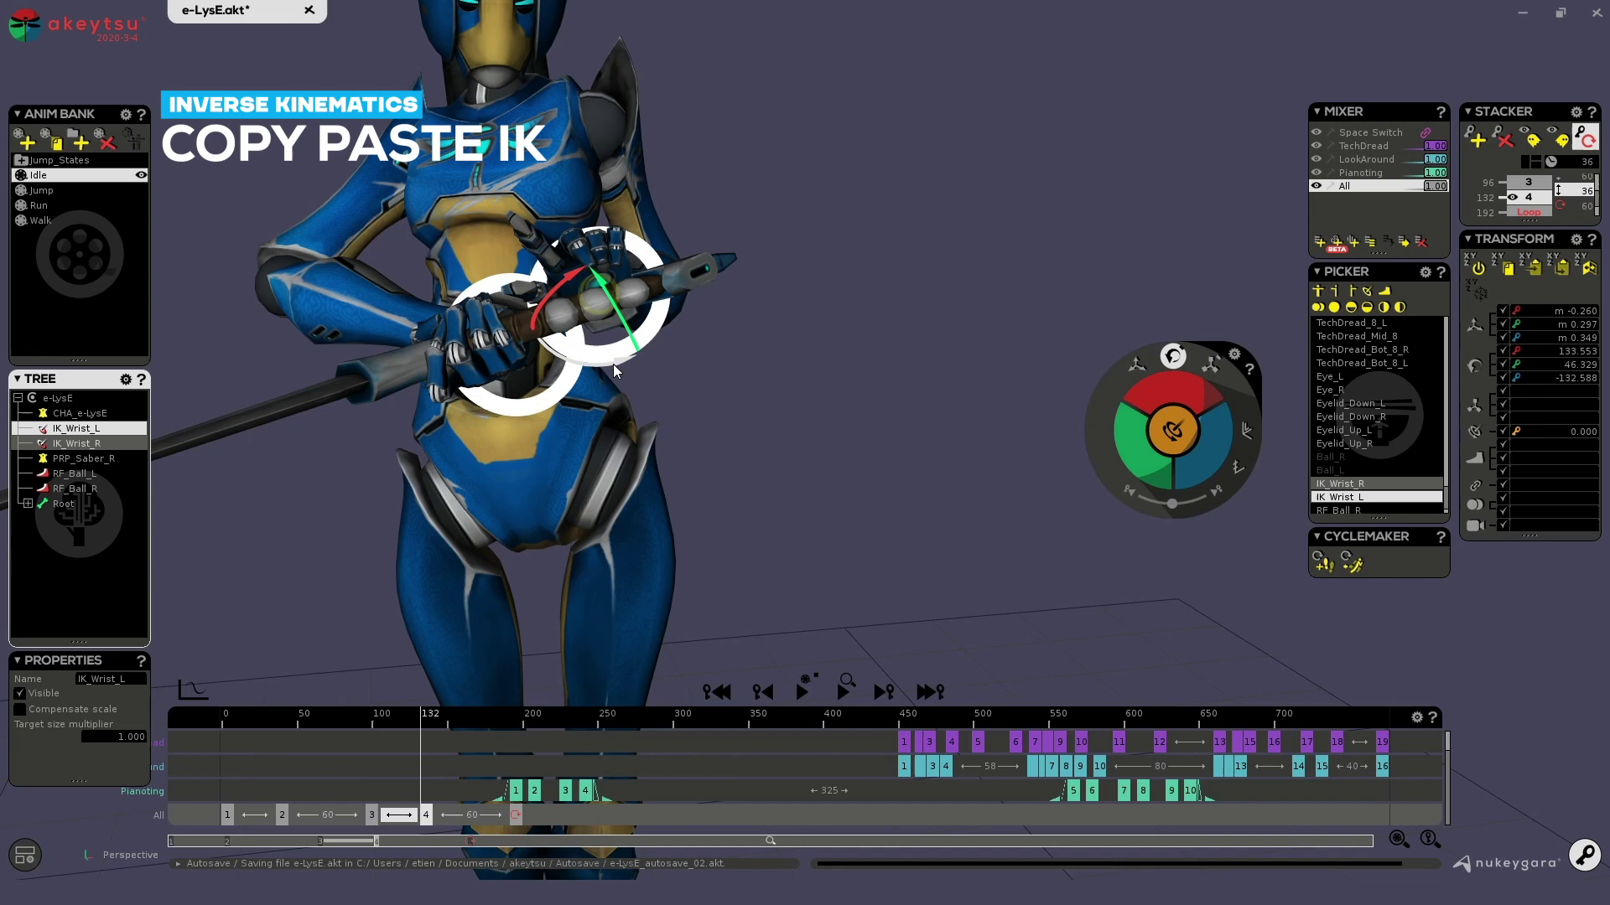
drag(612, 364, 456, 424)
key(ctrl+z)
alt+drag(558, 495, 872, 409)
scroll(872, 409, down, 3)
key(w)
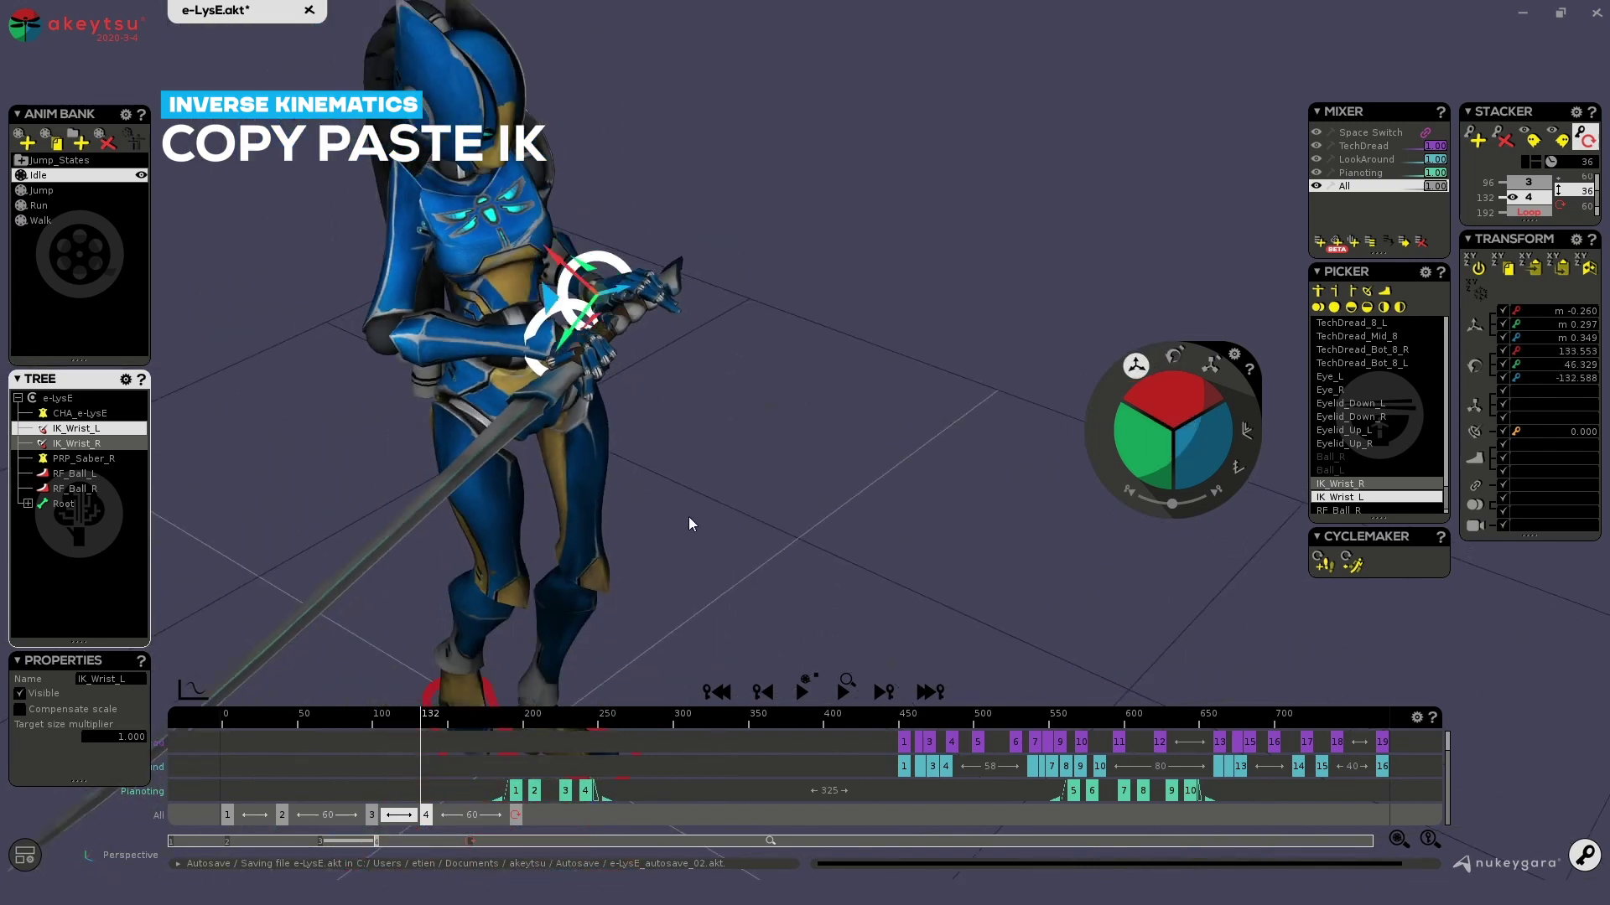